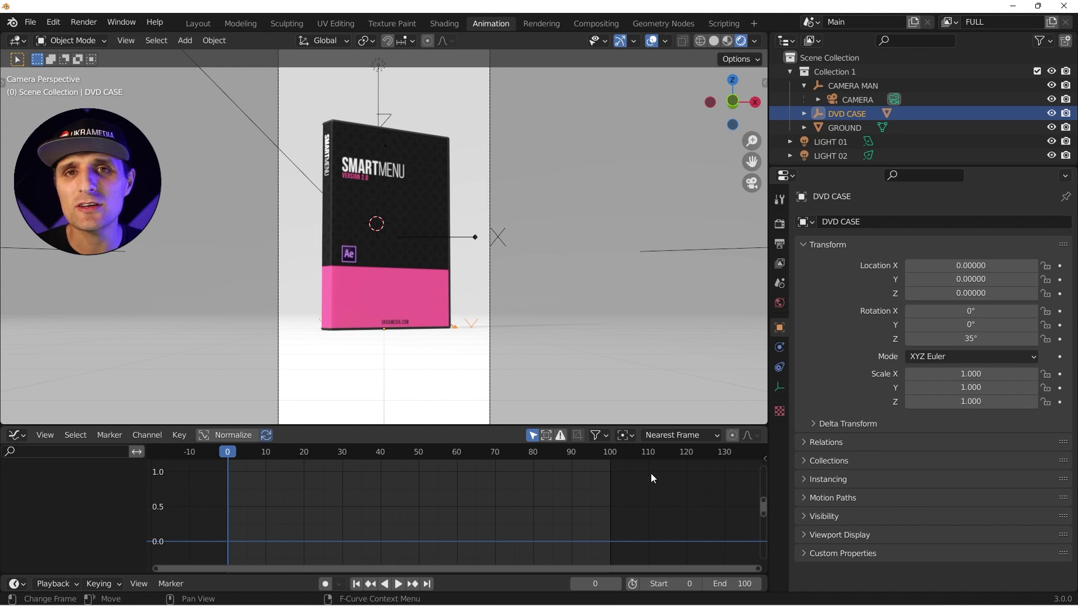
Try a Z rotation of 41.2° on the DVD case and undo it
{"action": "left_click_drag", "start_coordinate": [971, 339], "coordinate": [1029, 339]}
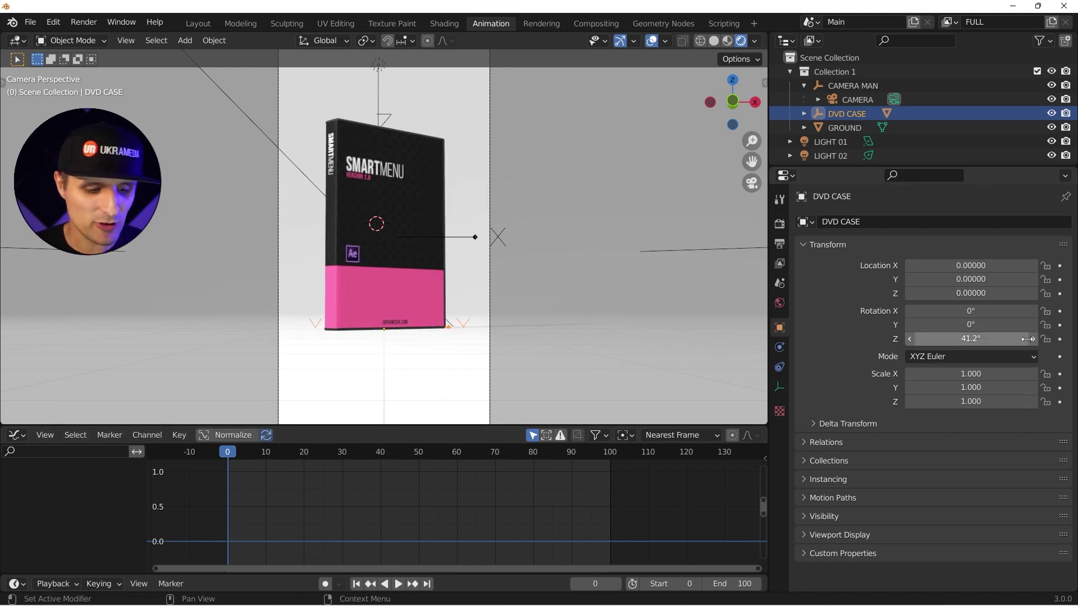
{"action": "key", "text": "ctrl+z"}
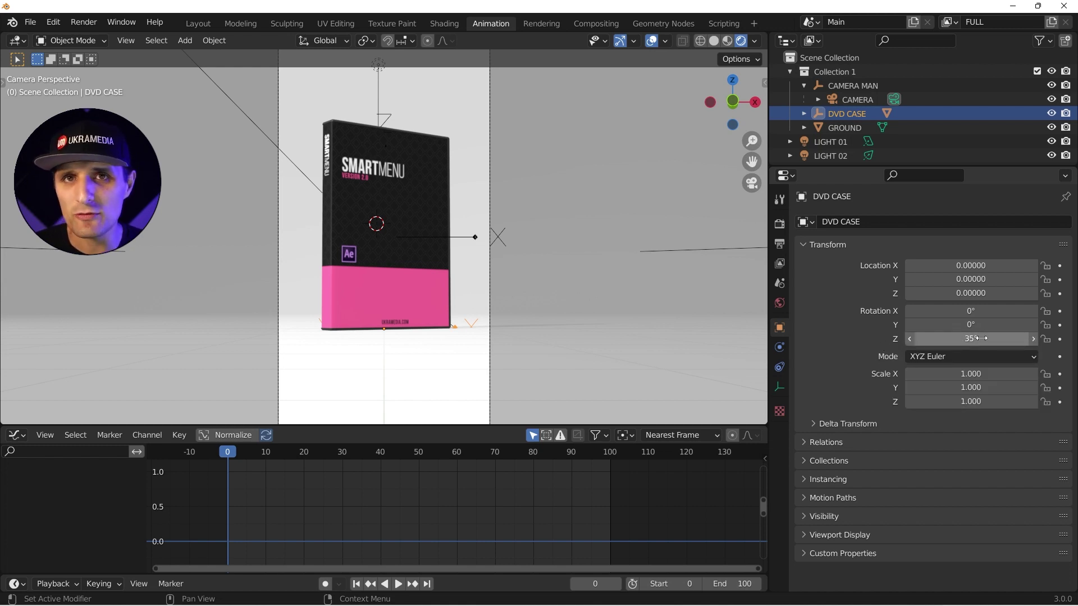
Add a driver to the DVD case's Z rotation and close its settings popup
{"action": "right_click", "coordinate": [980, 338]}
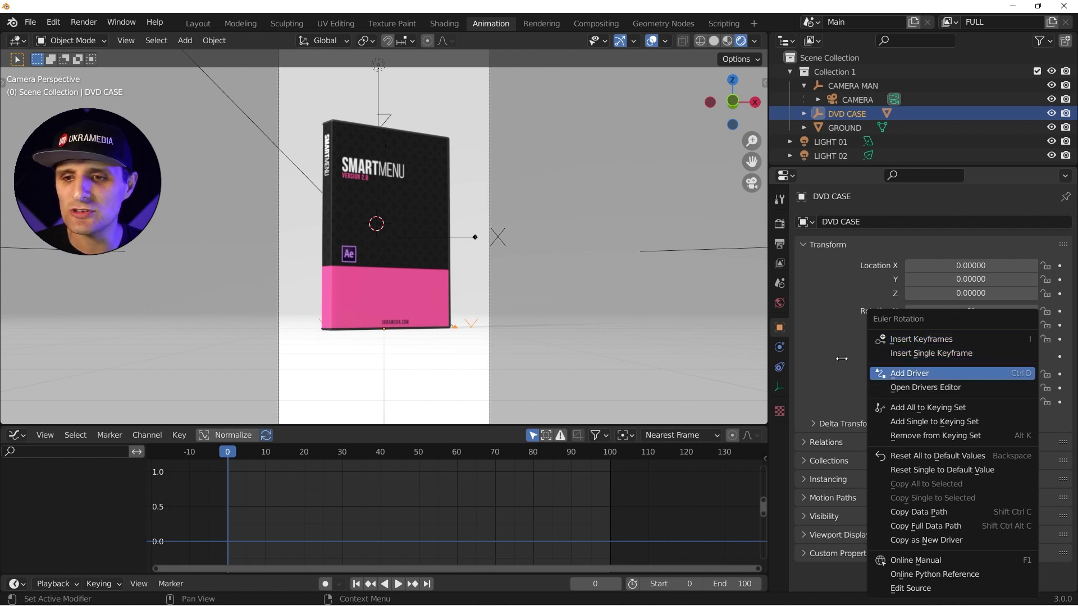
{"action": "key", "text": "ctrl+d"}
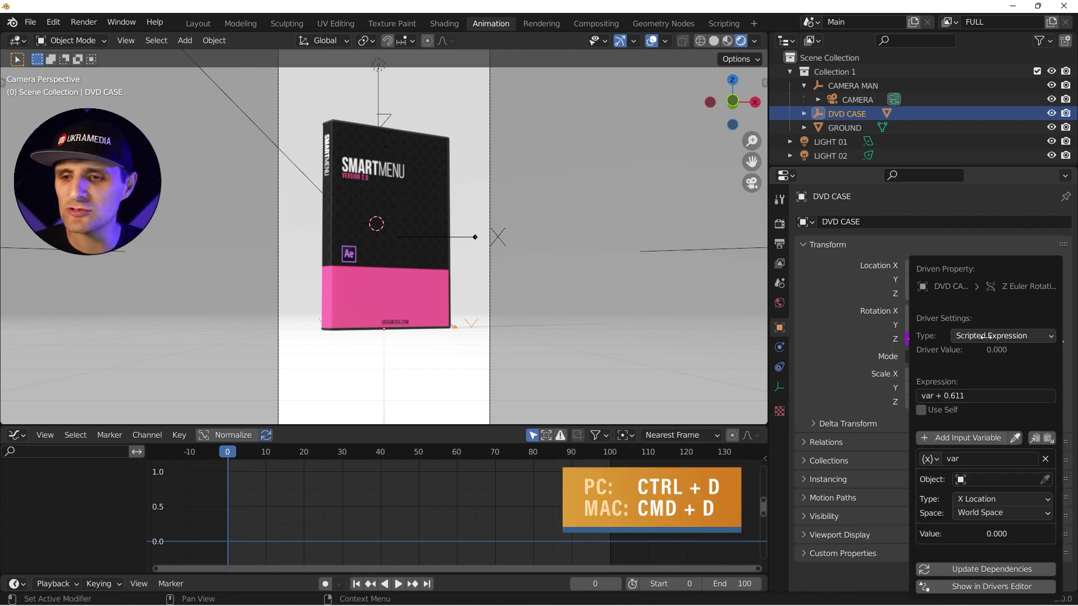
{"action": "left_click_drag", "start_coordinate": [989, 273], "coordinate": [607, 139]}
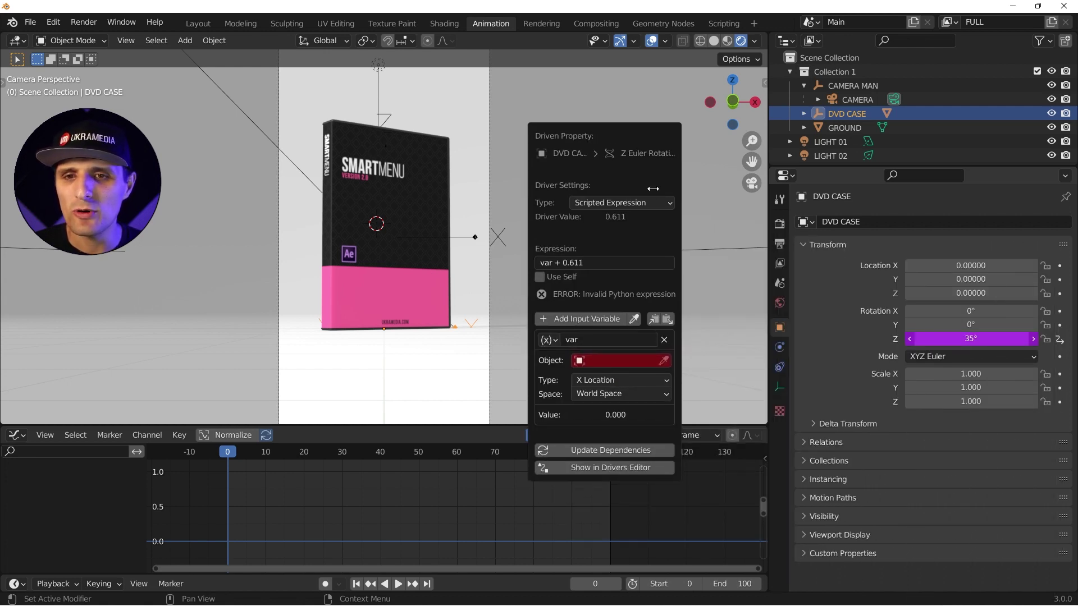
{"action": "left_click", "coordinate": [733, 211]}
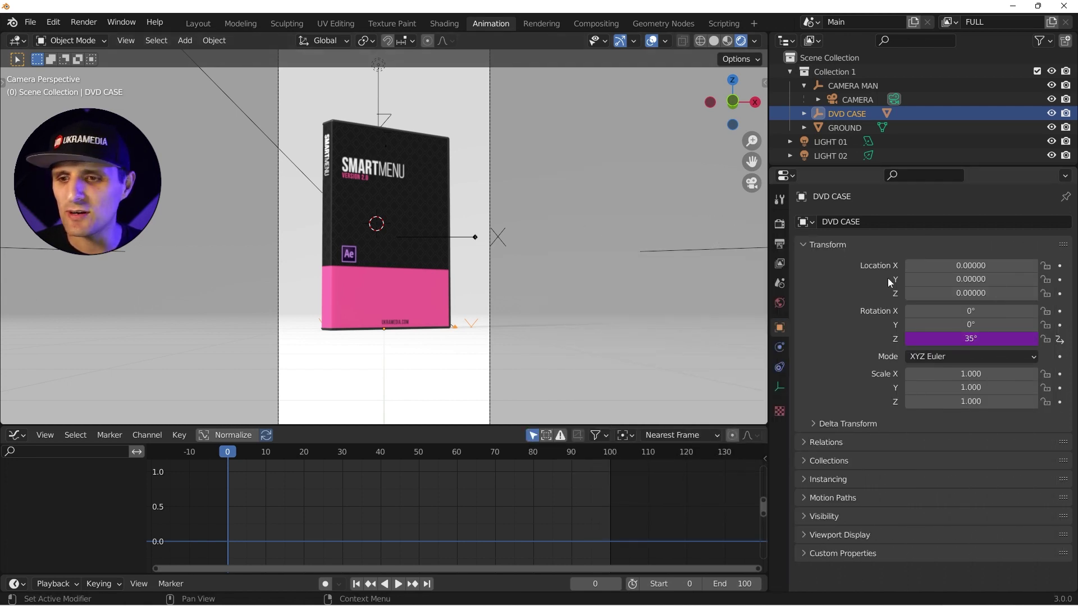
Bring up the Z rotation driver's settings through Edit Driver, move them aside and dismiss them
{"action": "right_click", "coordinate": [910, 340]}
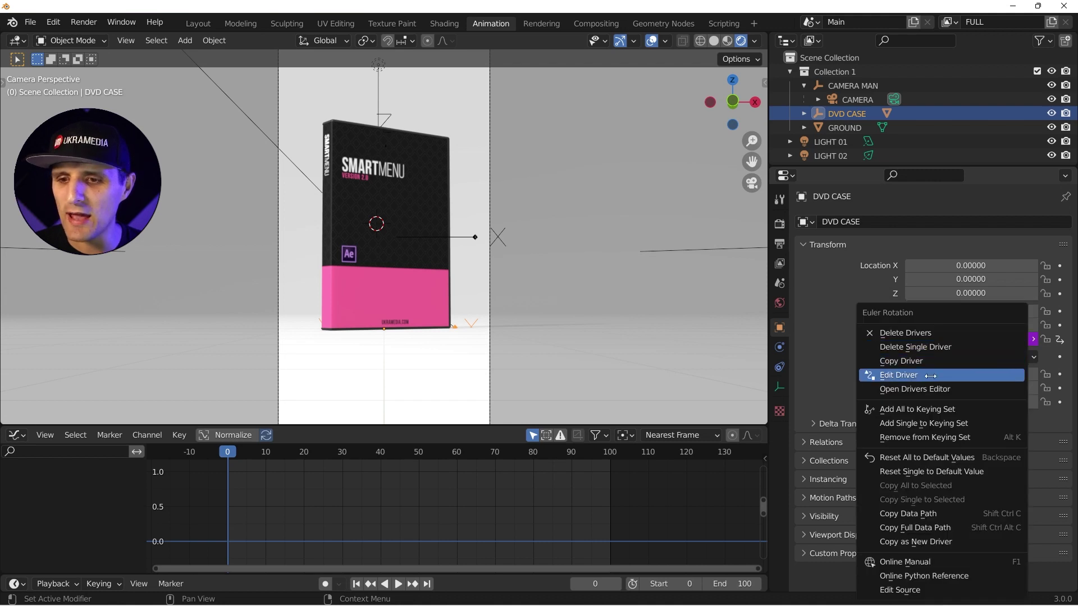
{"action": "left_click", "coordinate": [902, 380]}
{"action": "left_click_drag", "start_coordinate": [908, 304], "coordinate": [618, 177]}
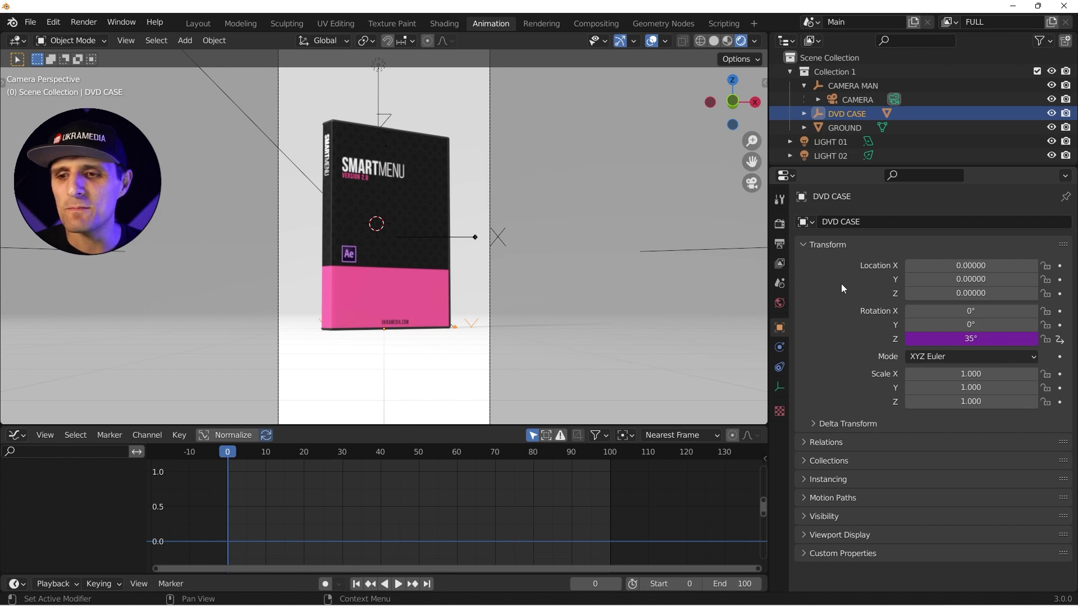
Open the Z rotation driver in the Drivers Editor, widen its settings area and delete the default variable var
{"action": "right_click", "coordinate": [905, 339]}
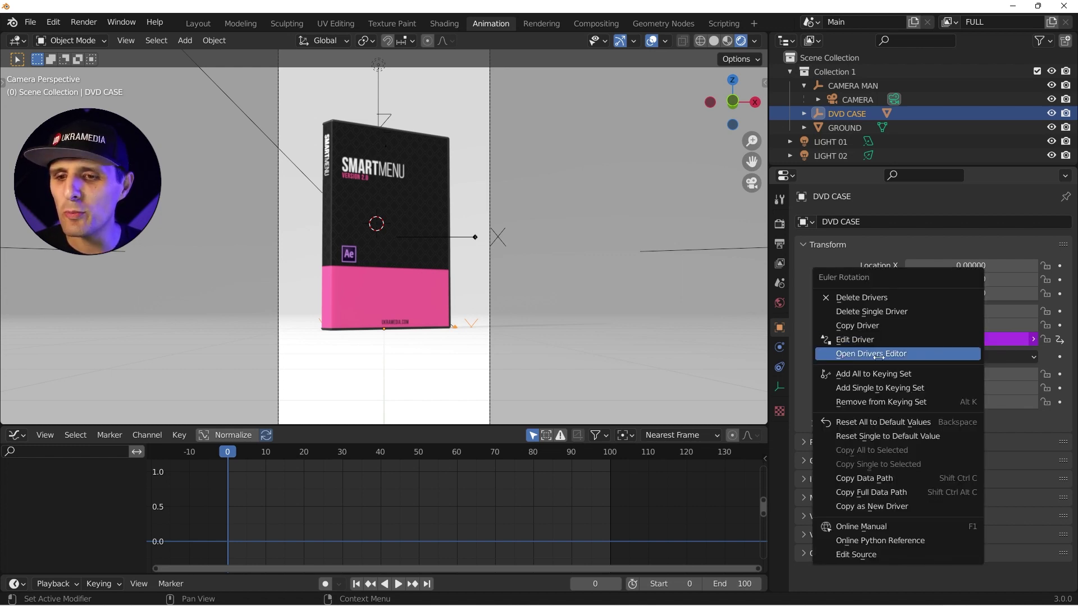
{"action": "left_click", "coordinate": [897, 356]}
{"action": "left_click_drag", "start_coordinate": [786, 147], "coordinate": [448, 105]}
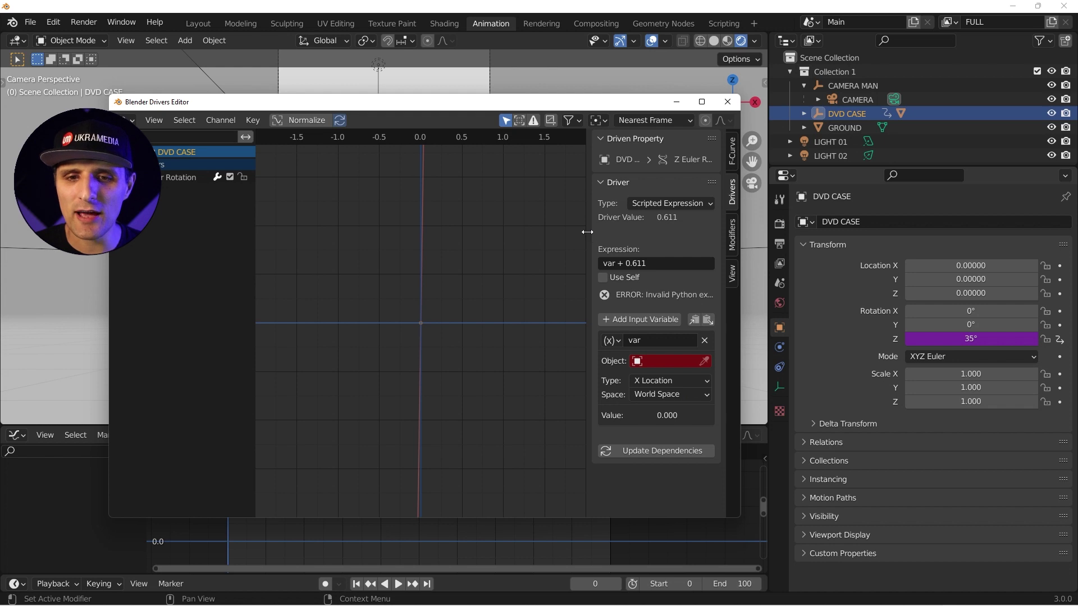
{"action": "left_click_drag", "start_coordinate": [591, 234], "coordinate": [489, 251]}
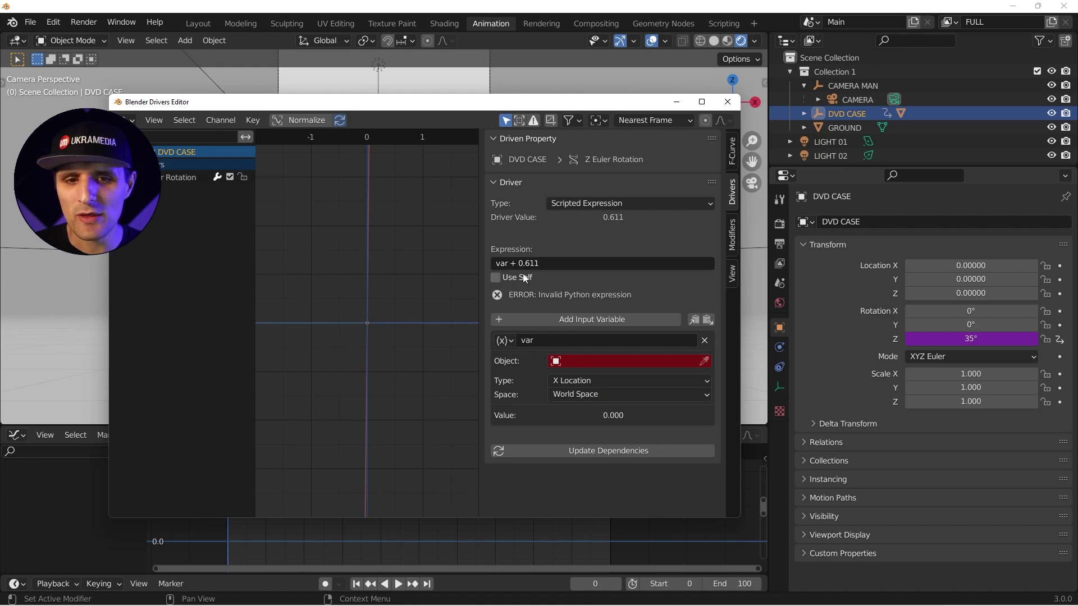
{"action": "left_click", "coordinate": [568, 264]}
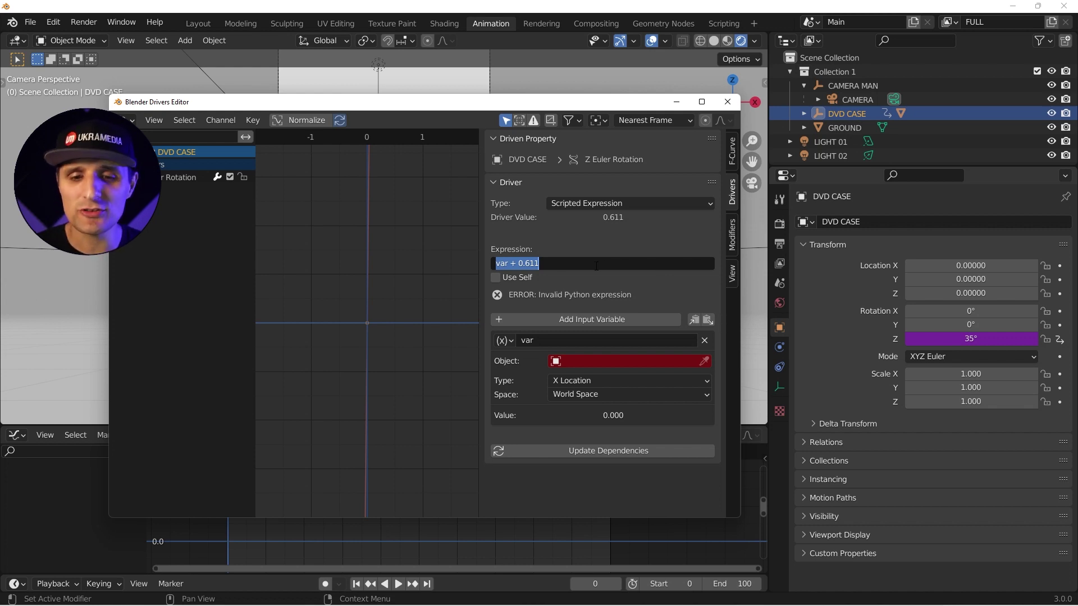
{"action": "left_click", "coordinate": [705, 341]}
{"action": "left_click", "coordinate": [704, 340]}
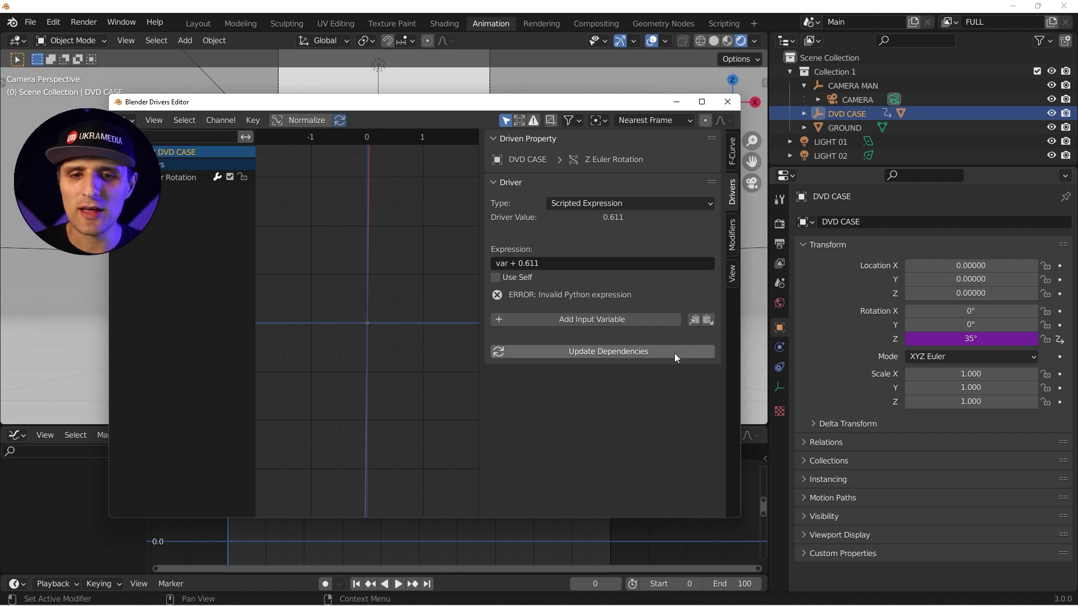
Add an input variable to the driver as a transform channel reading the DVD CASE object's Z Rotation
{"action": "left_click", "coordinate": [604, 321]}
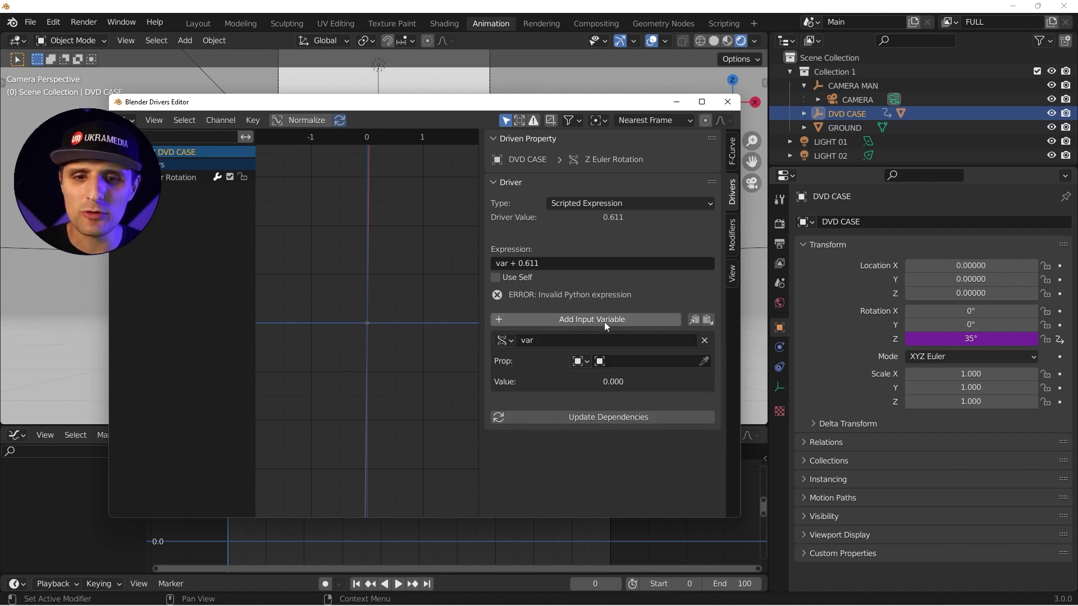
{"action": "left_click", "coordinate": [510, 341]}
{"action": "left_click", "coordinate": [522, 372]}
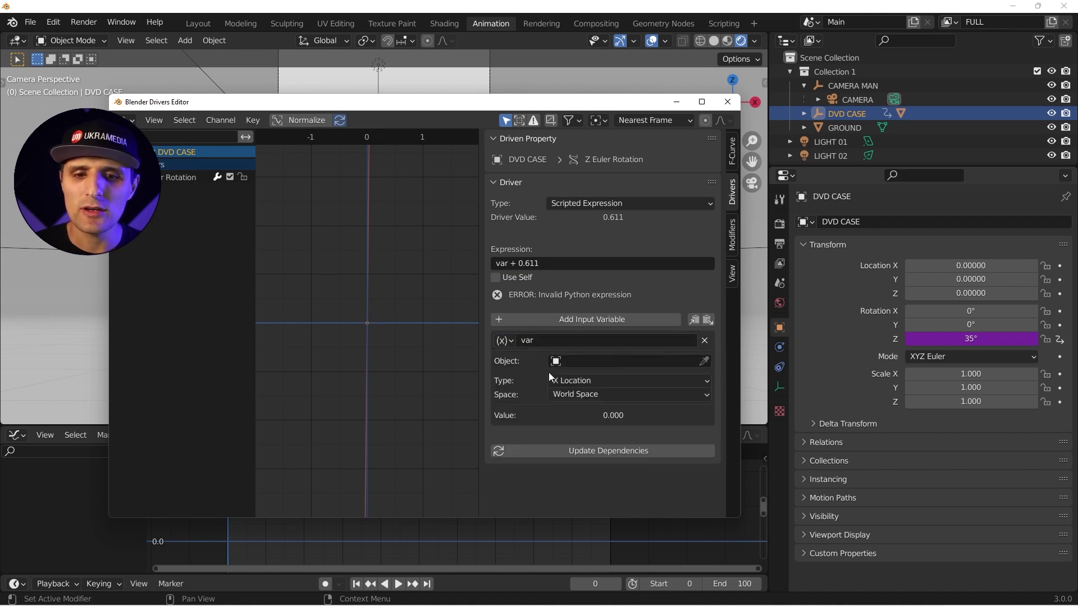
{"action": "left_click", "coordinate": [587, 362]}
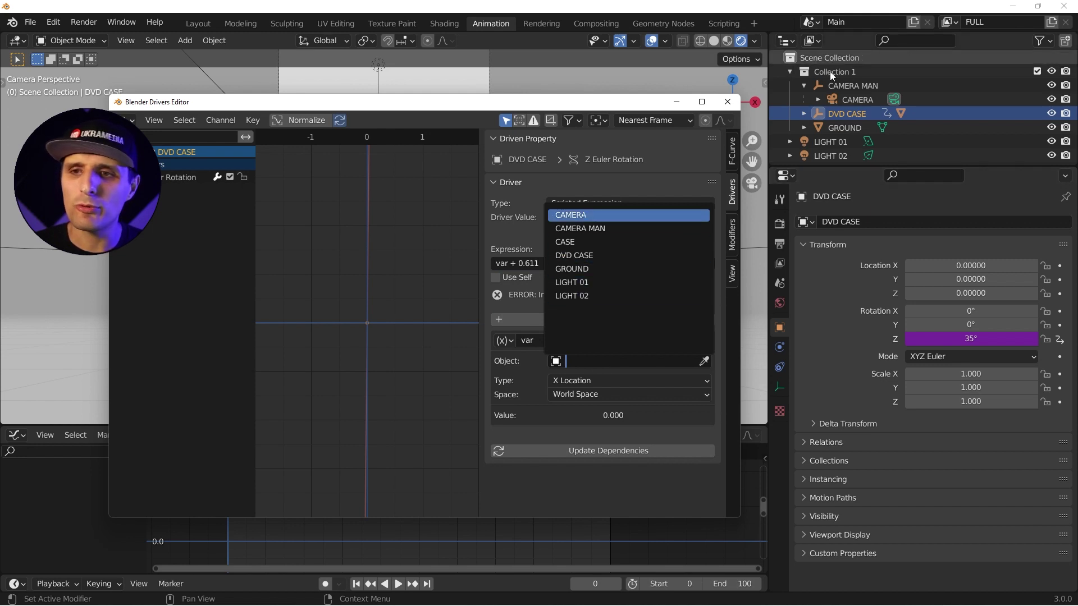
{"action": "left_click", "coordinate": [595, 257]}
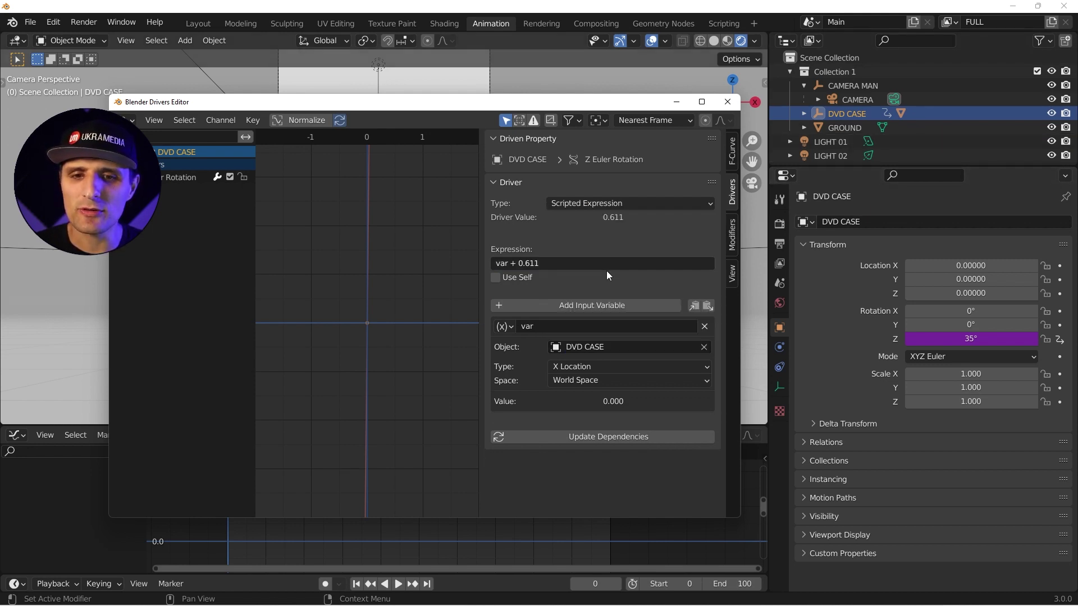
{"action": "left_click", "coordinate": [568, 367]}
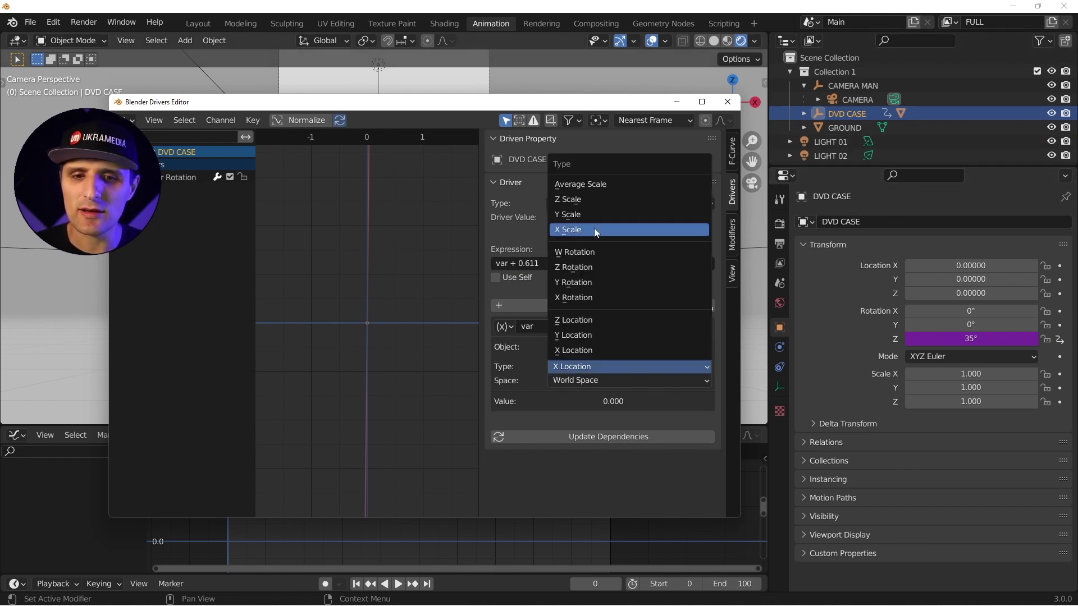
{"action": "left_click", "coordinate": [606, 267]}
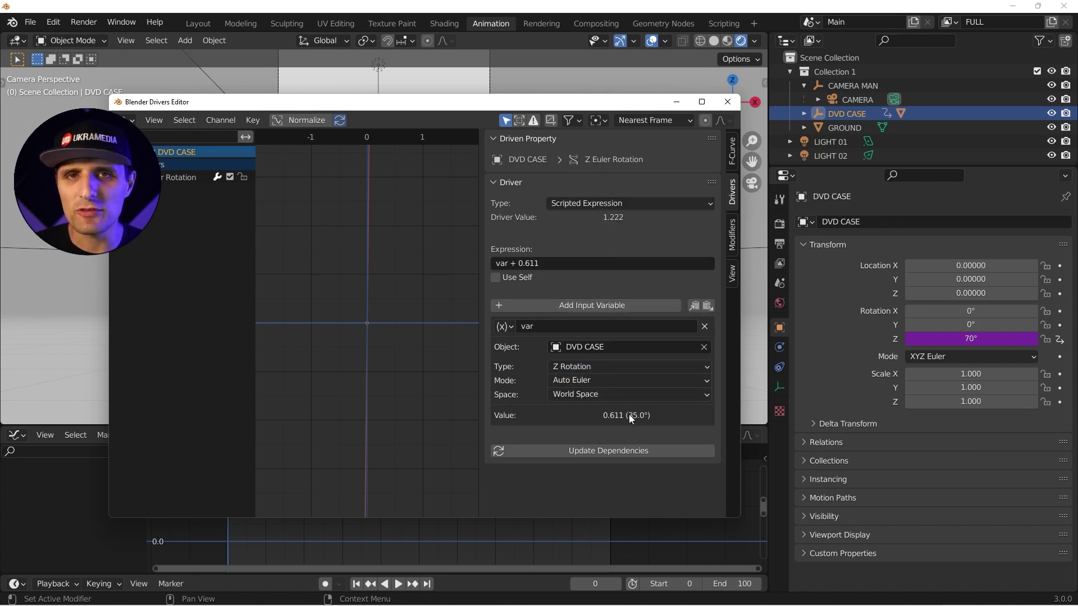
Inspect the variable's name and the driver expression, remove the Z Rotation variable and ignore the script execution warning
{"action": "left_click", "coordinate": [530, 327]}
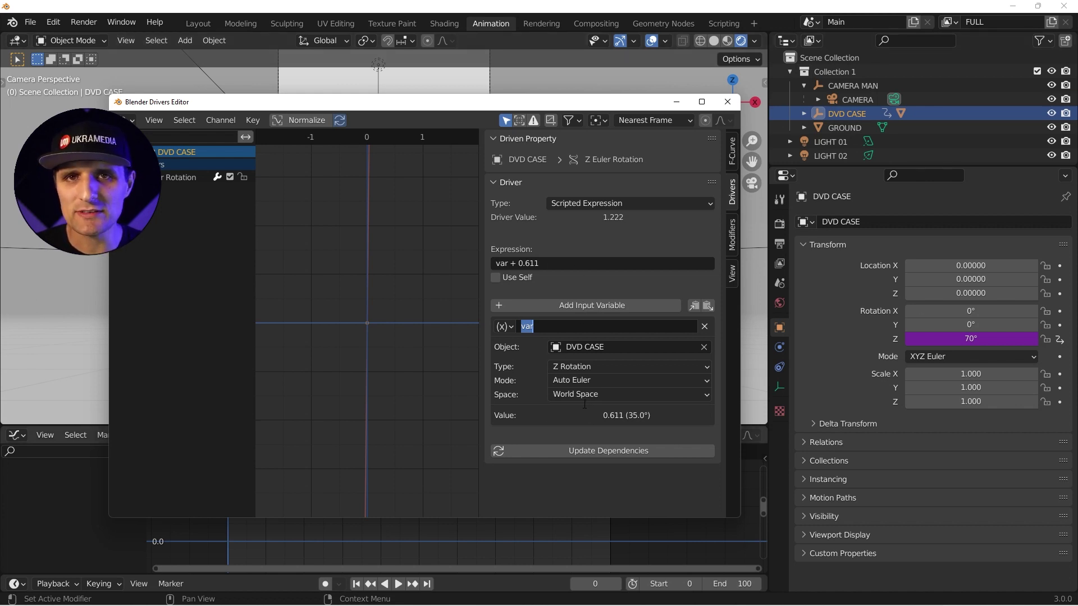
{"action": "left_click", "coordinate": [544, 266]}
{"action": "left_click_drag", "start_coordinate": [563, 266], "coordinate": [489, 267]}
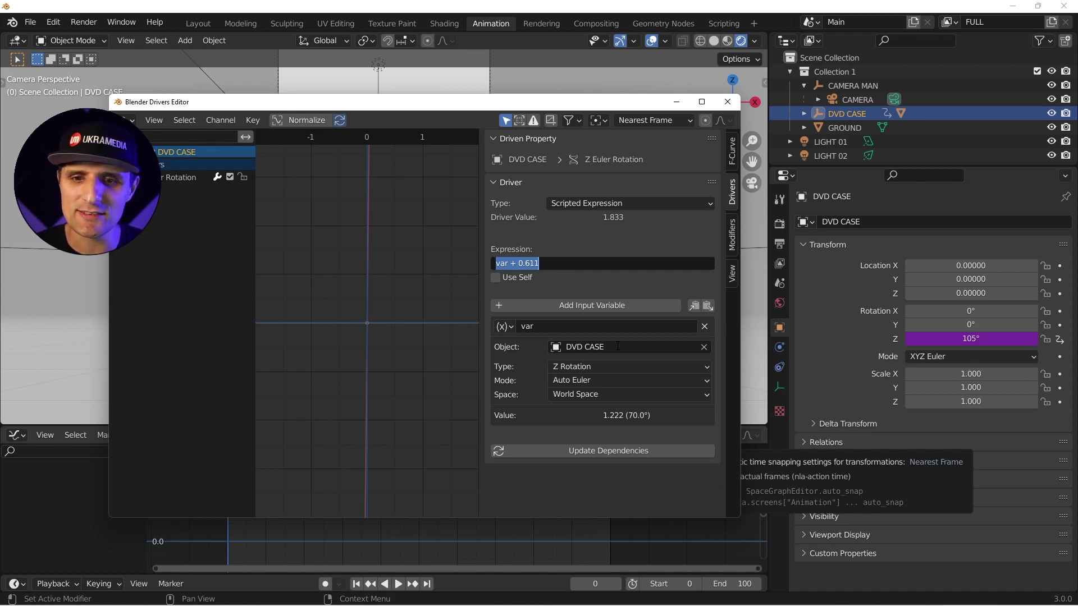
{"action": "key", "text": "Return"}
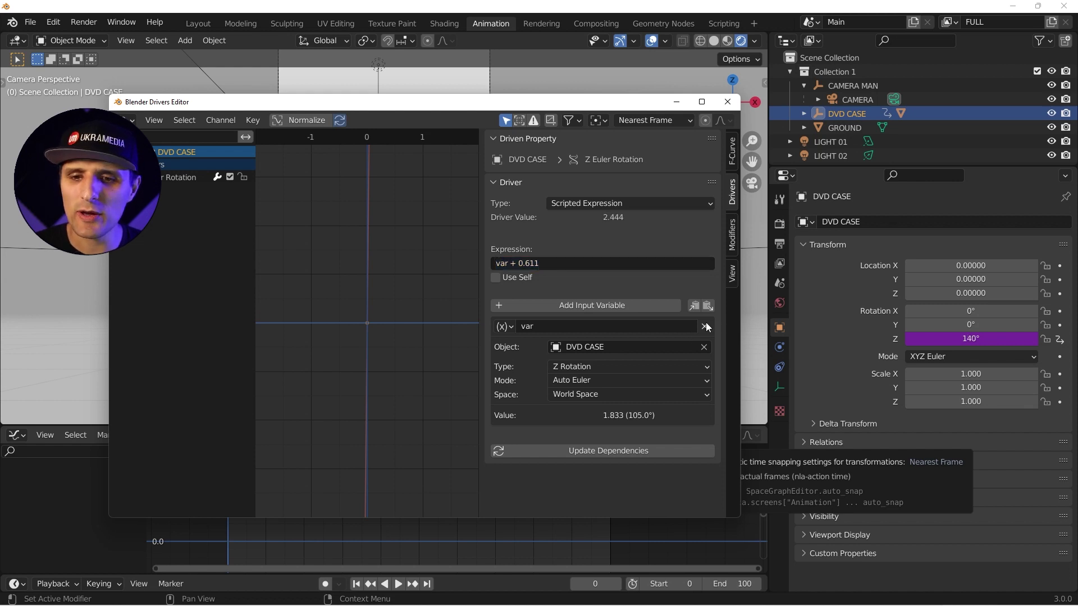
{"action": "left_click", "coordinate": [705, 327]}
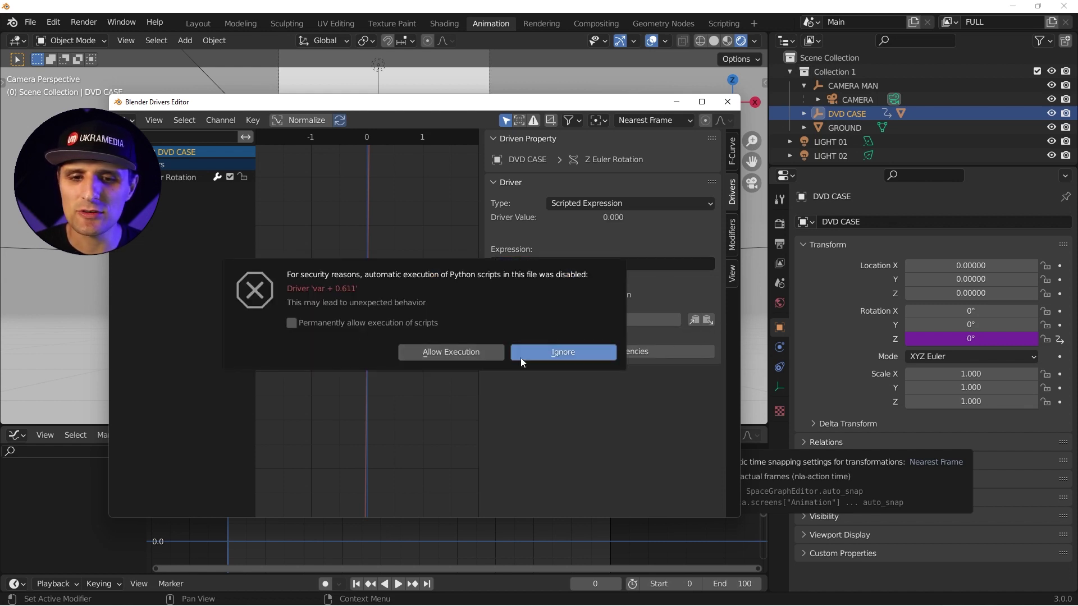
{"action": "left_click", "coordinate": [563, 352]}
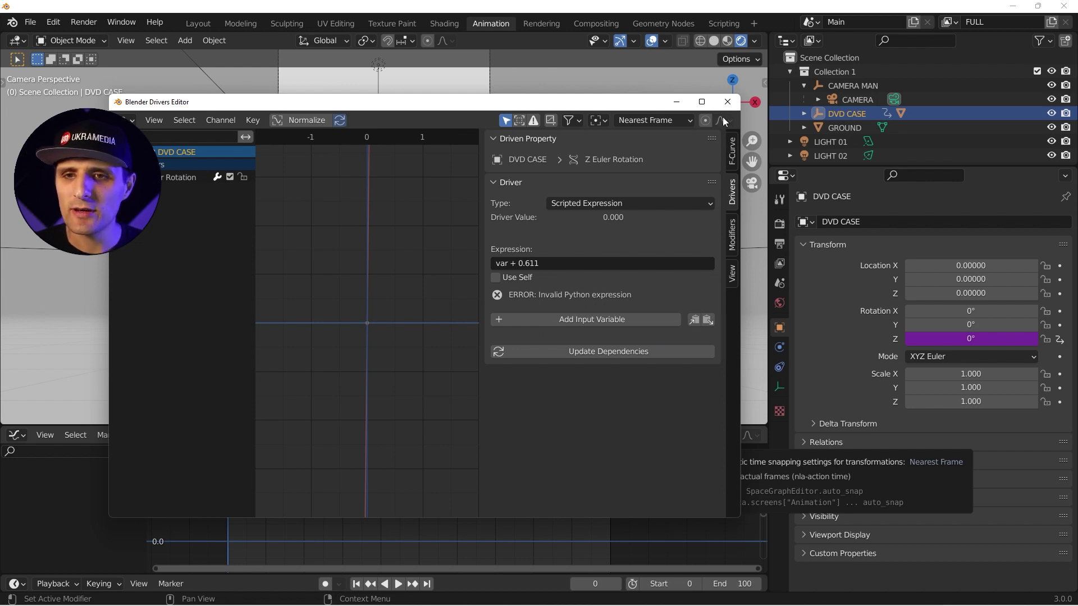
Close the Drivers Editor, play the animation briefly and move the playhead to frame 40
{"action": "left_click", "coordinate": [727, 101]}
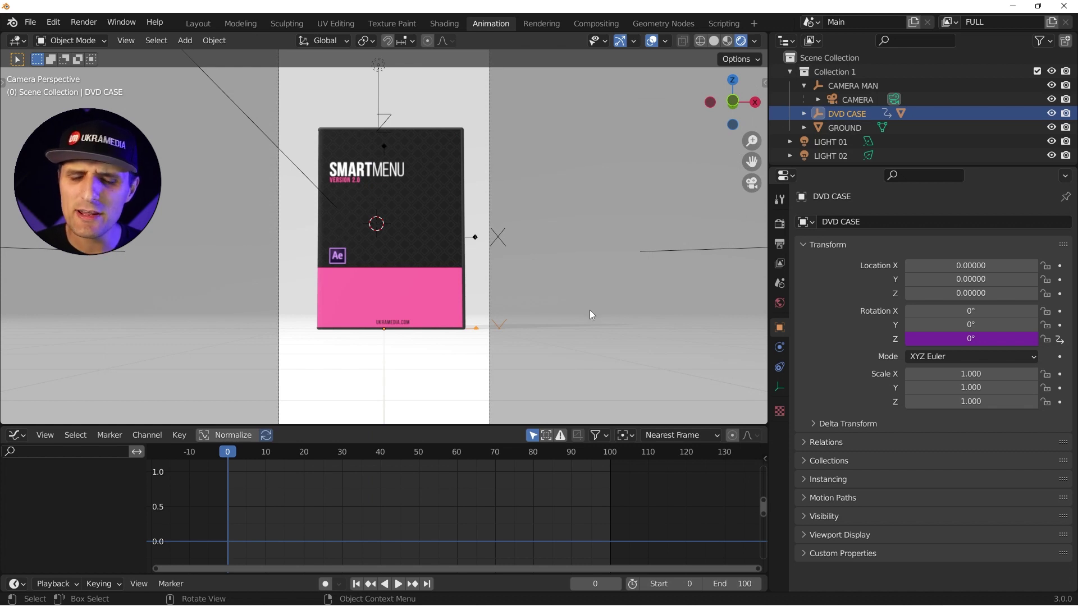
{"action": "key", "text": "space"}
{"action": "key", "text": "space"}
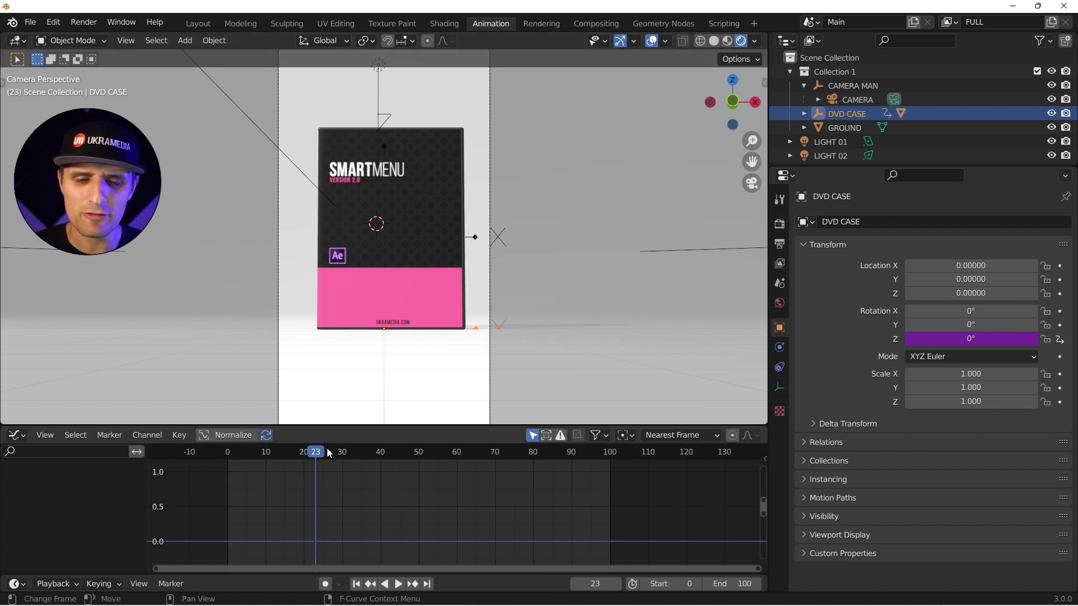
{"action": "left_click_drag", "start_coordinate": [320, 460], "coordinate": [383, 460]}
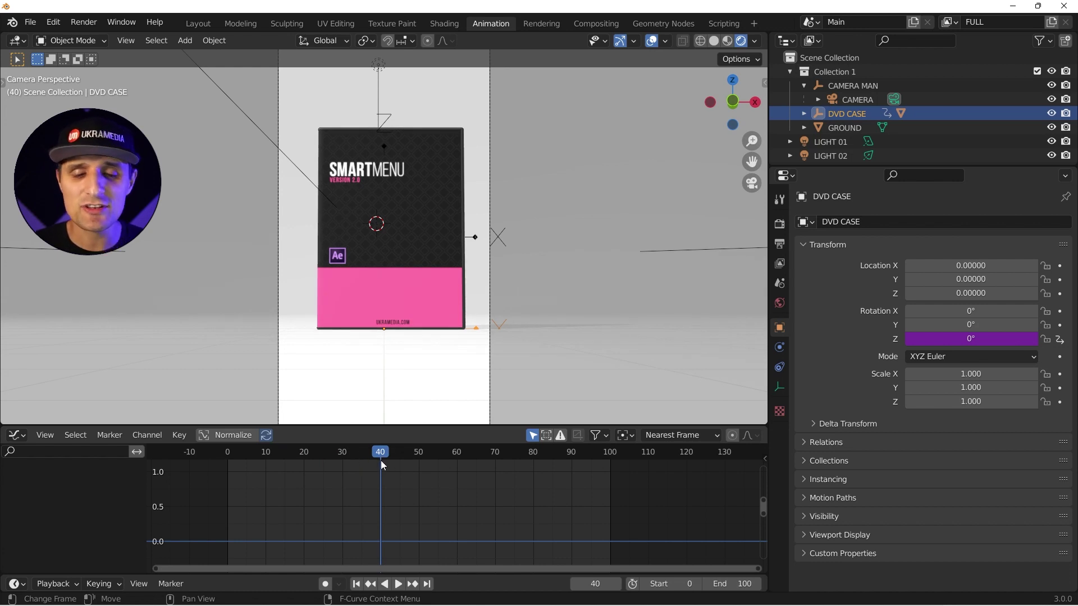
Reopen the Drivers Editor for the Z rotation to review the expression and close it again
{"action": "right_click", "coordinate": [950, 341]}
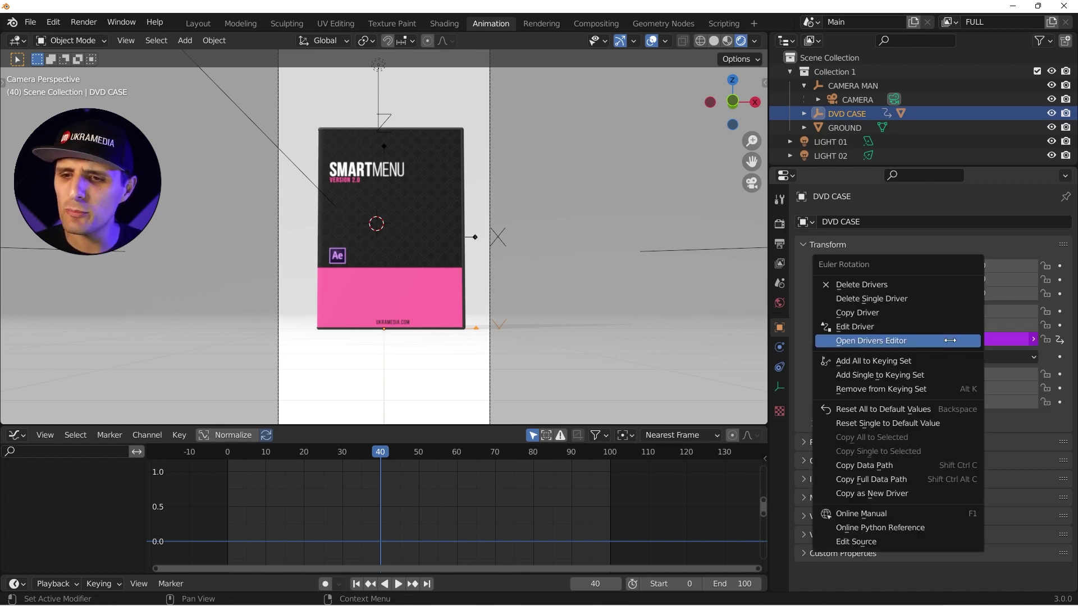
{"action": "left_click", "coordinate": [902, 343]}
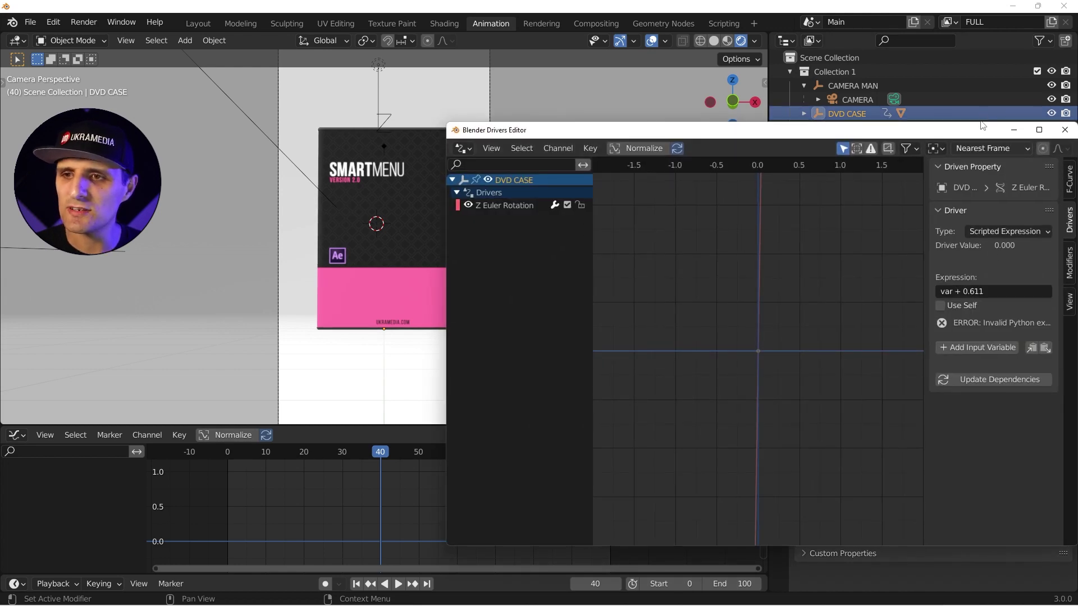
{"action": "left_click_drag", "start_coordinate": [982, 129], "coordinate": [741, 114]}
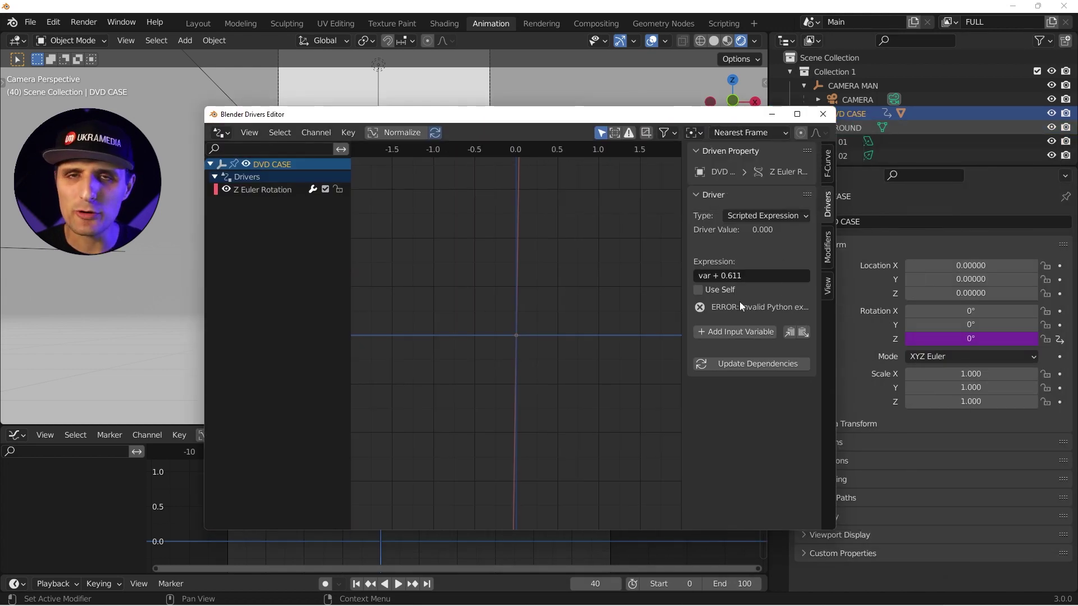
{"action": "left_click", "coordinate": [824, 114]}
Replace the driver expression on the DVD case's Z rotation with frame
{"action": "left_click", "coordinate": [962, 339]}
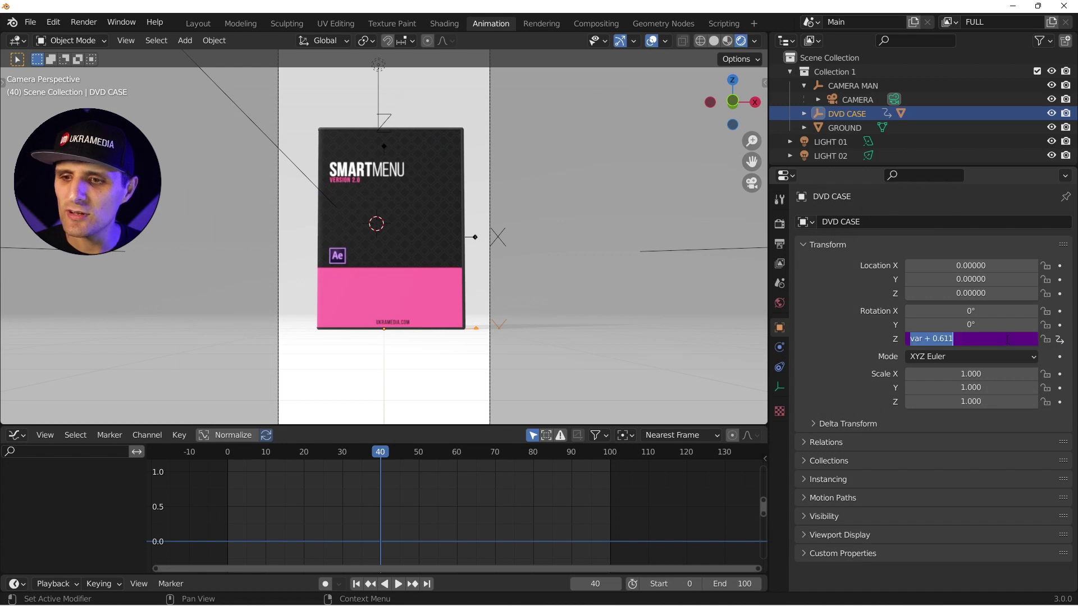
{"action": "left_click", "coordinate": [962, 340]}
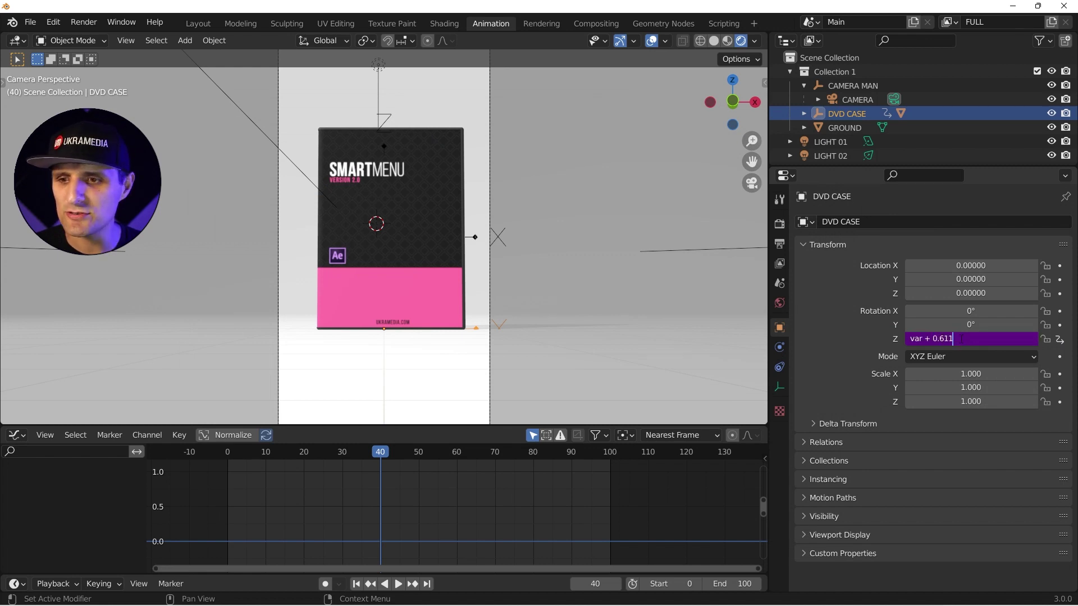
{"action": "left_click_drag", "start_coordinate": [962, 340], "coordinate": [848, 338]}
{"action": "key", "text": "BackSpace"}
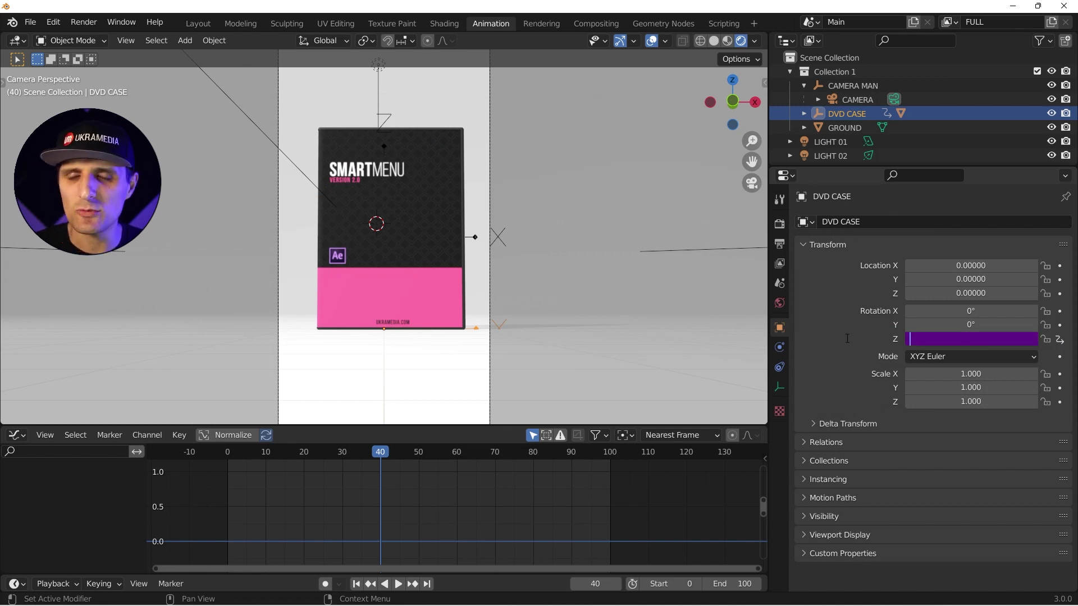
{"action": "type", "text": "frame"}
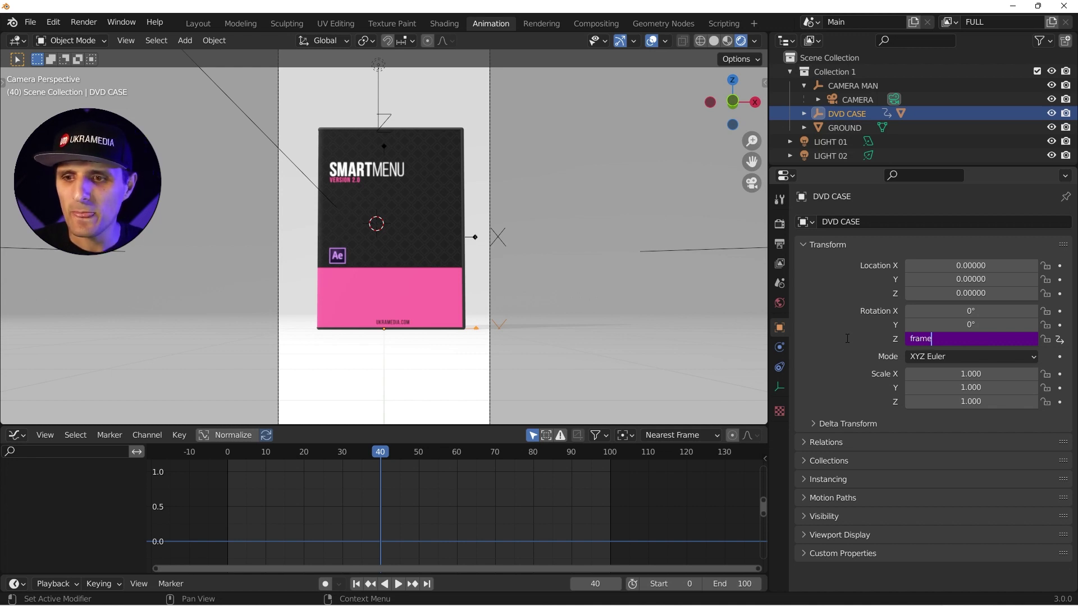
{"action": "key", "text": "Return"}
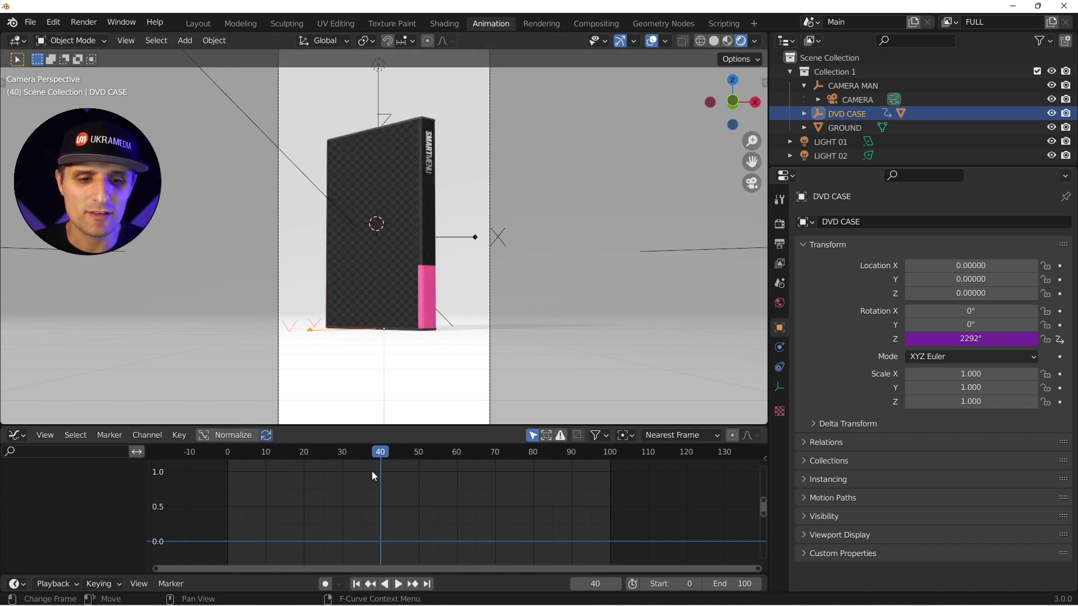
Move the playhead to frame 50 and change the DVD case's Z rotation driver expression to radians(frame)
{"action": "left_click_drag", "start_coordinate": [376, 452], "coordinate": [420, 460]}
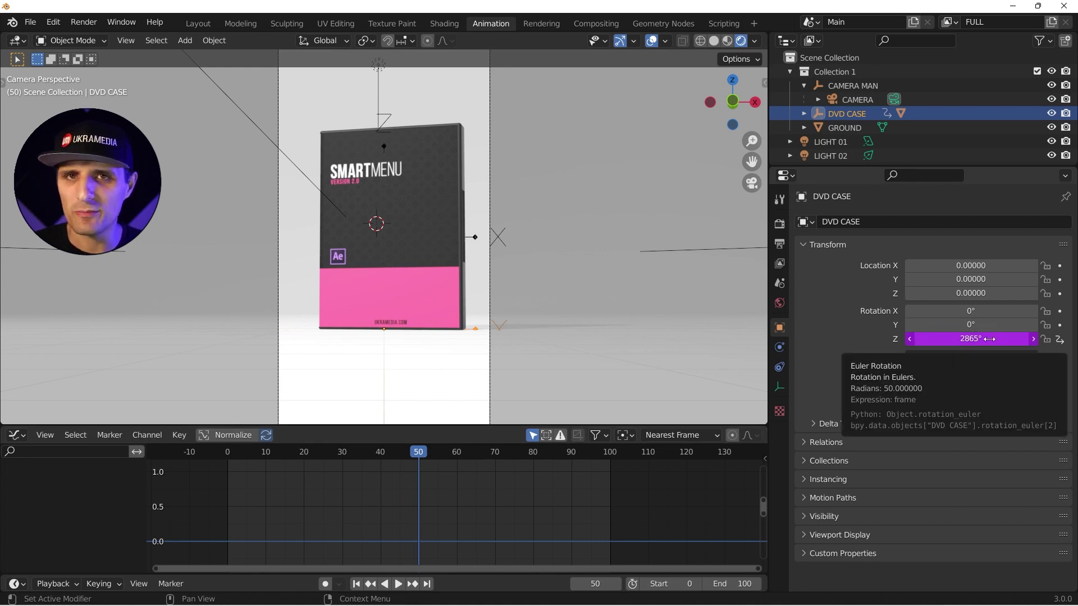
{"action": "left_click", "coordinate": [969, 338]}
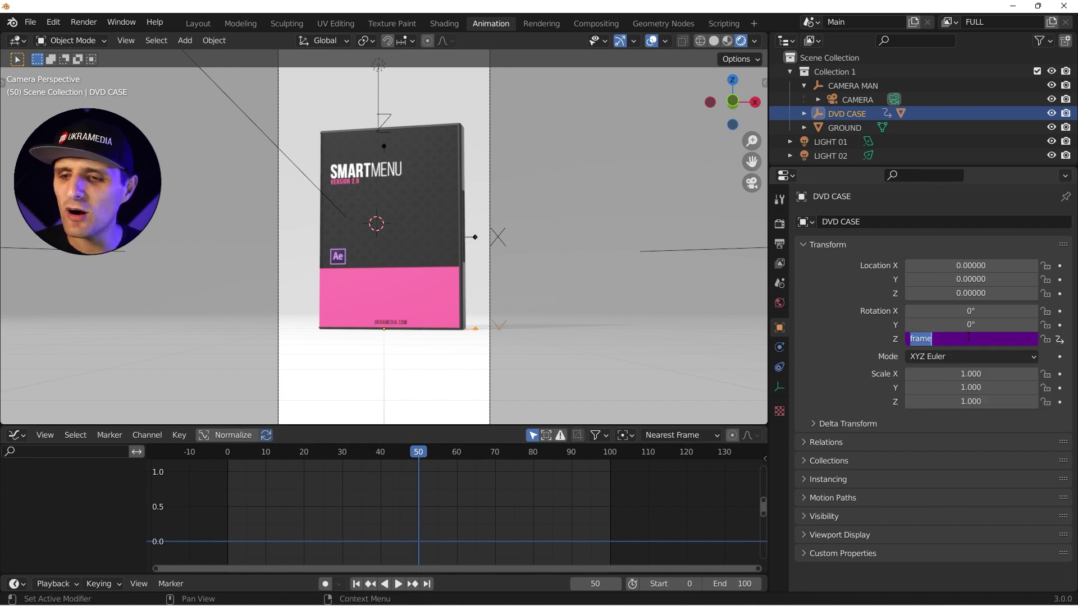
{"action": "left_click", "coordinate": [948, 339]}
{"action": "type", "text": ")"}
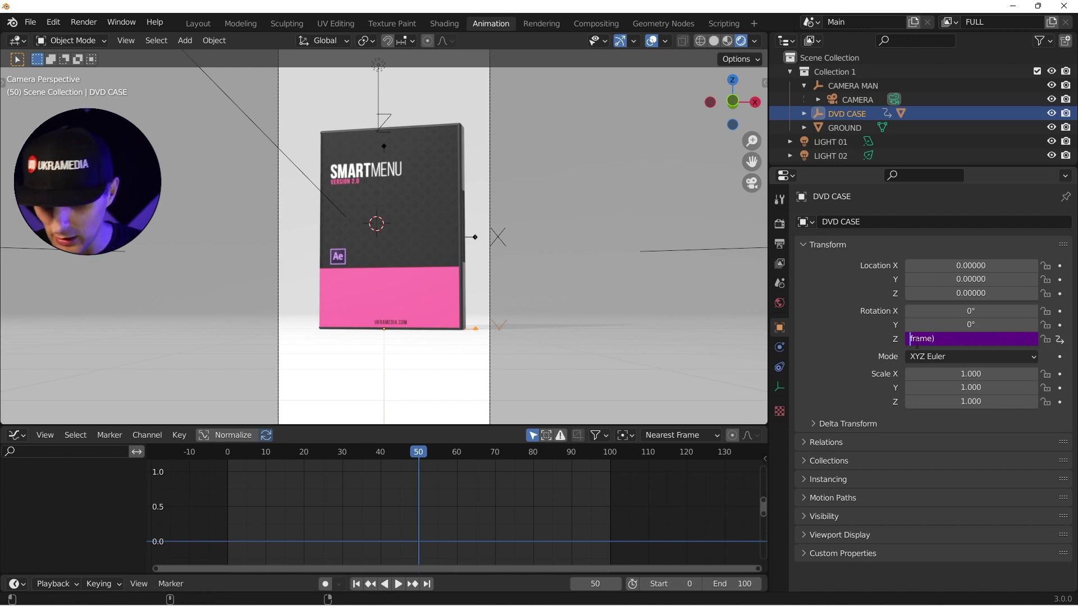
{"action": "type", "text": "ra"}
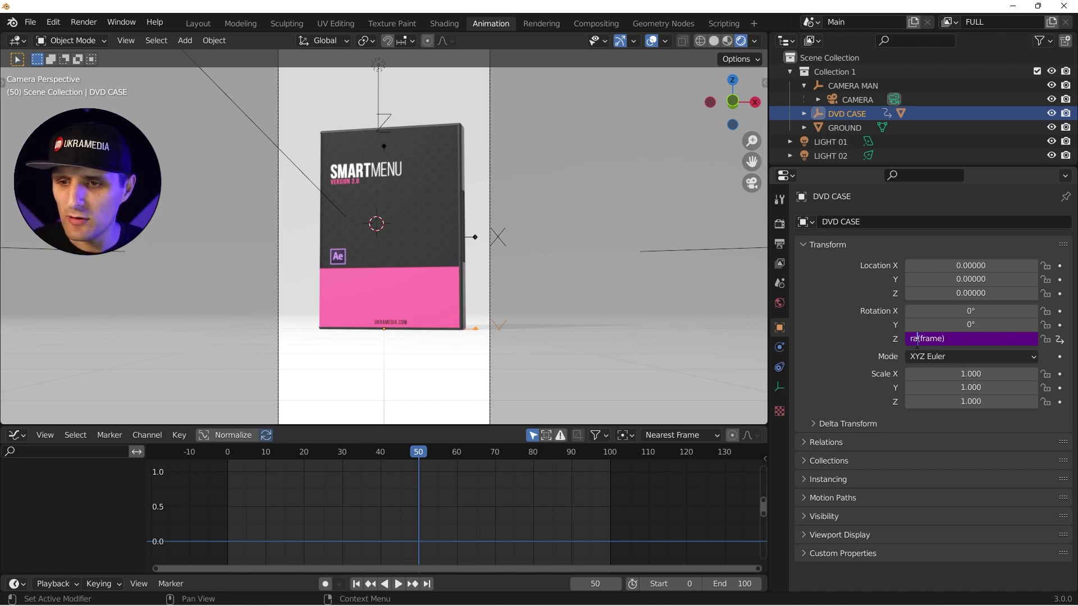
{"action": "type", "text": "dians"}
{"action": "key", "text": "Return"}
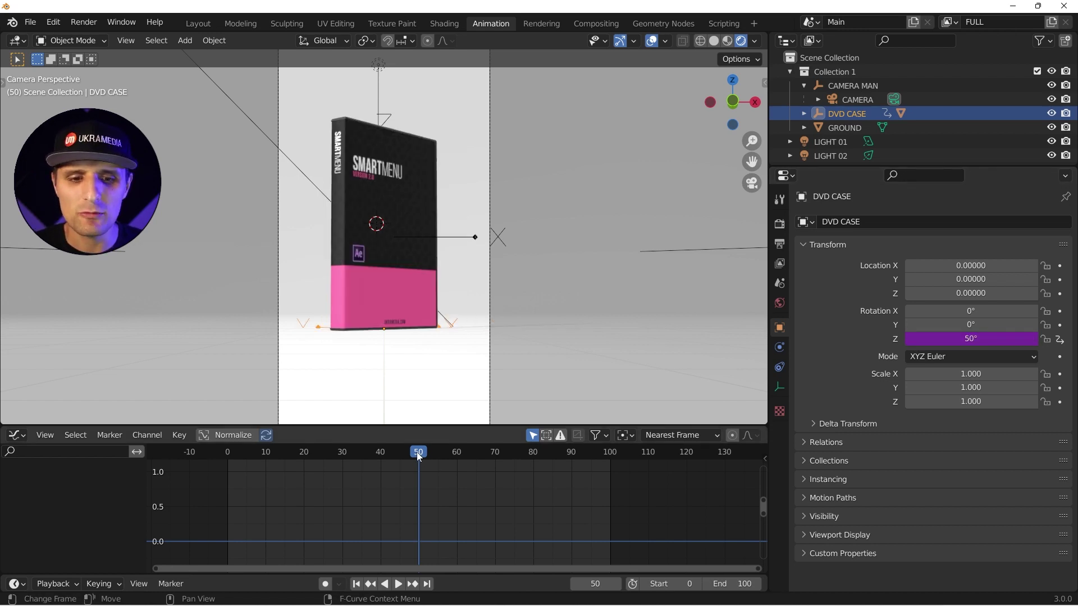
Check the case's rotation at frame 60, return to the start and play the animation
{"action": "left_click", "coordinate": [457, 452]}
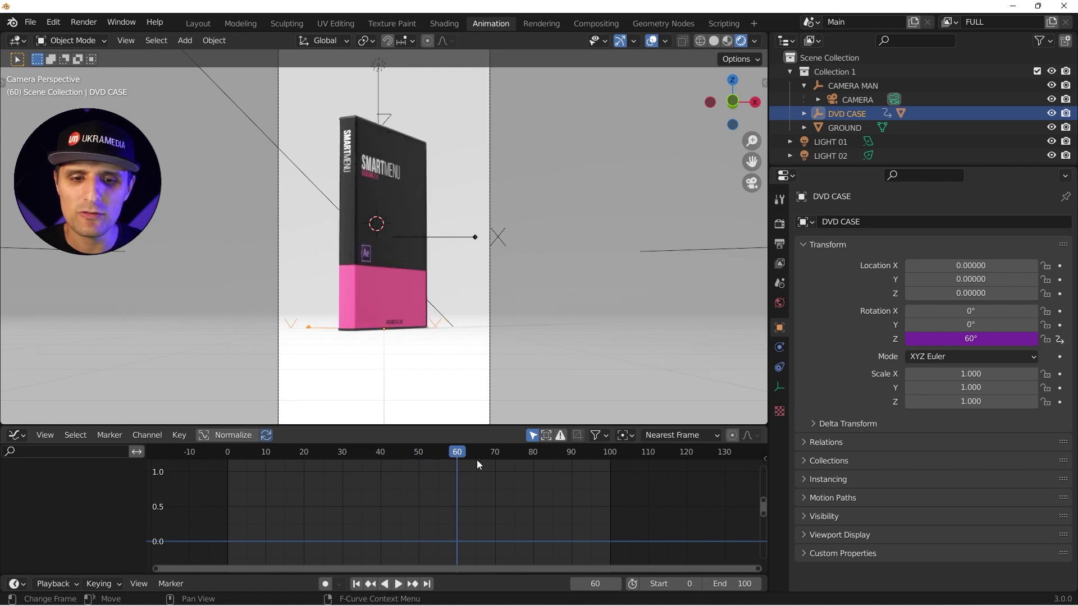
{"action": "key", "text": "shift+Left"}
{"action": "key", "text": "space"}
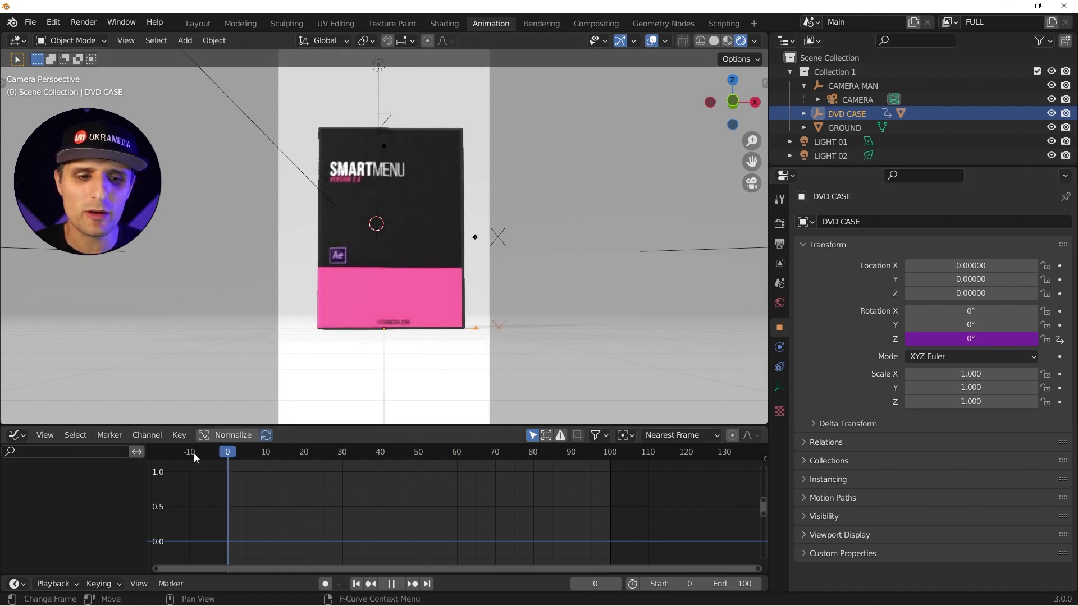
{"action": "key", "text": "space"}
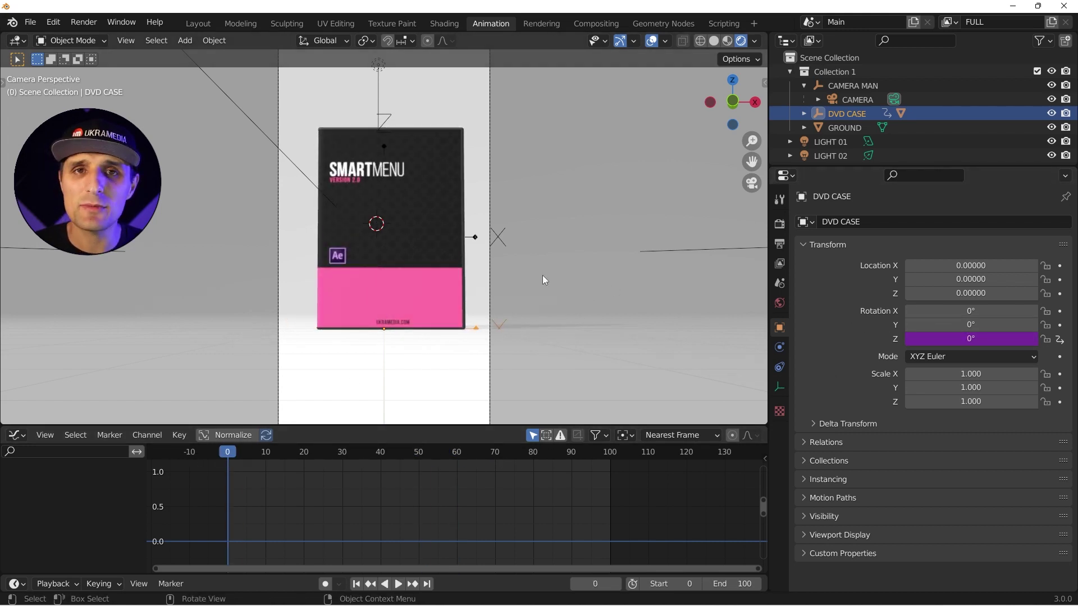
{"action": "key", "text": "space"}
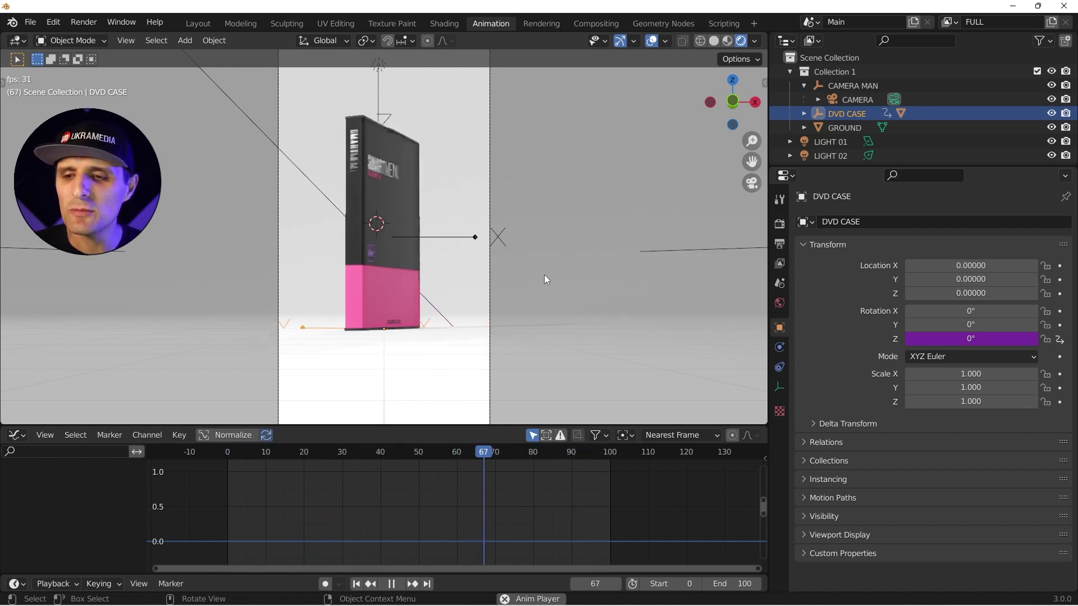
{"action": "key", "text": "space"}
Change the Z rotation's driver expression to radians(frame) * 6 and play the animation briefly
{"action": "left_click", "coordinate": [990, 338]}
{"action": "left_click", "coordinate": [997, 342]}
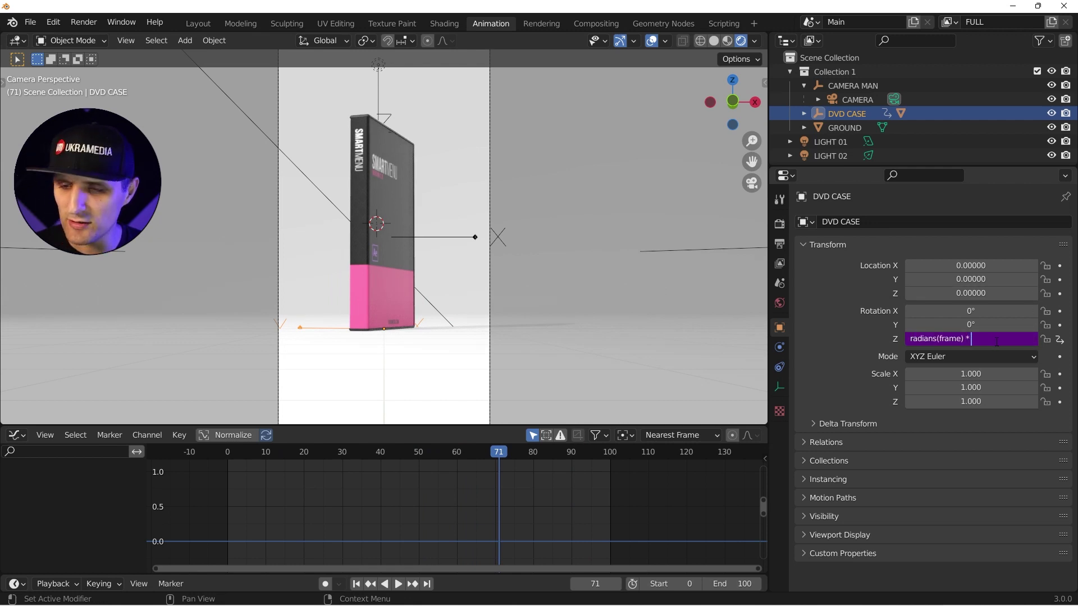
{"action": "key", "text": "Return"}
{"action": "key", "text": "space"}
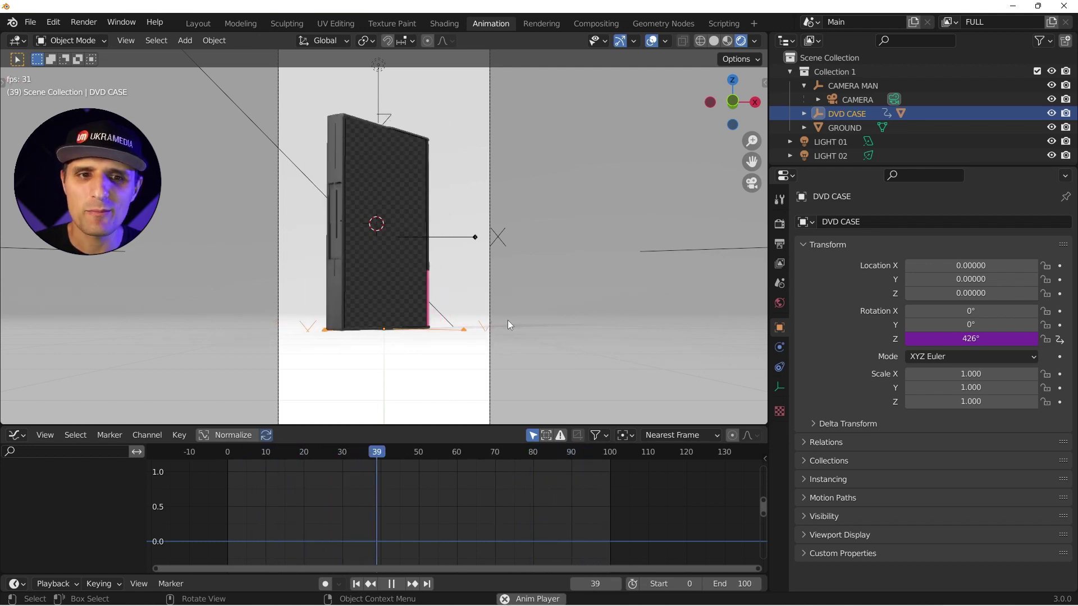
{"action": "key", "text": "space"}
Wrap the Z rotation's driver expression in a sine as sin(radians(frame) * 6) and start the playback
{"action": "left_click", "coordinate": [1006, 340]}
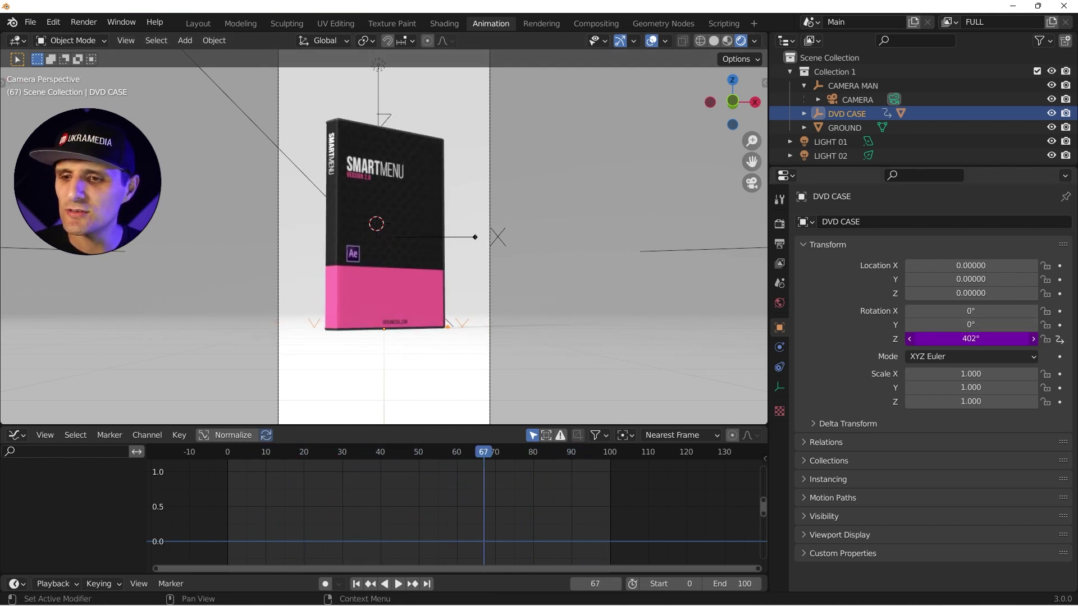
{"action": "left_click", "coordinate": [1005, 339]}
{"action": "type", "text": "* 6"}
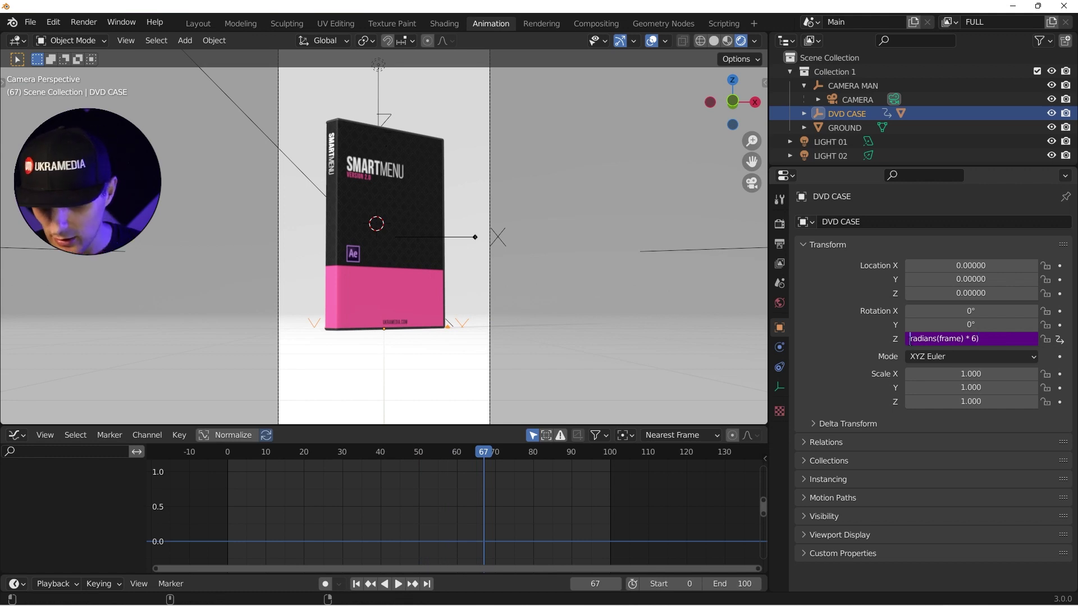
{"action": "type", "text": "("}
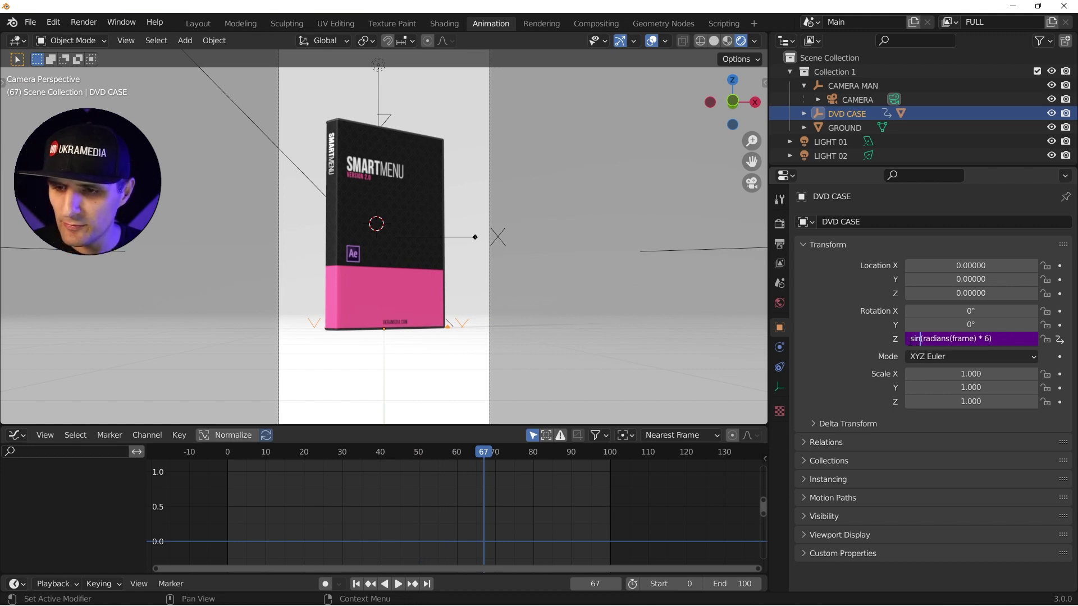
{"action": "key", "text": "Return"}
{"action": "key", "text": "space"}
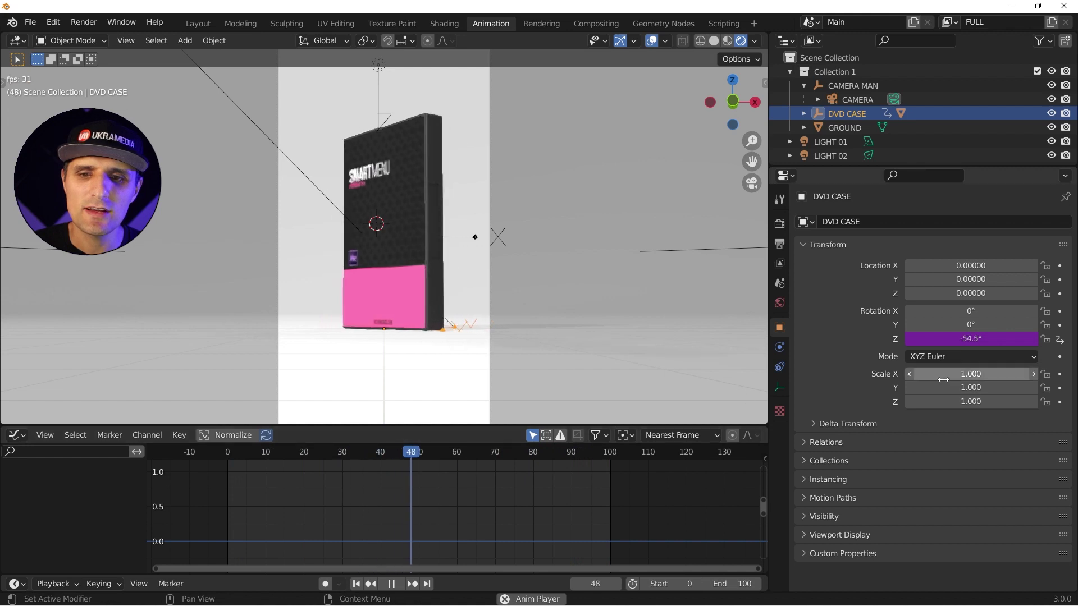
Change the multiplier inside the sine of the Z rotation's driver expression to 8 during playback
{"action": "left_click", "coordinate": [994, 340]}
{"action": "key", "text": "Left"}
{"action": "key", "text": "shift+Left"}
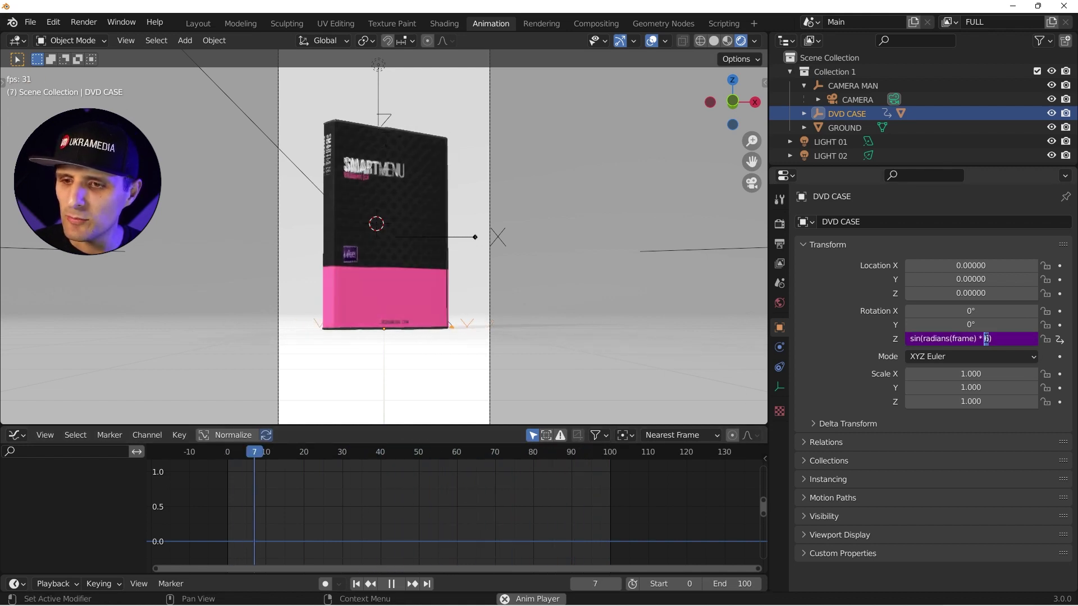
{"action": "type", "text": "4"}
{"action": "key", "text": "Return"}
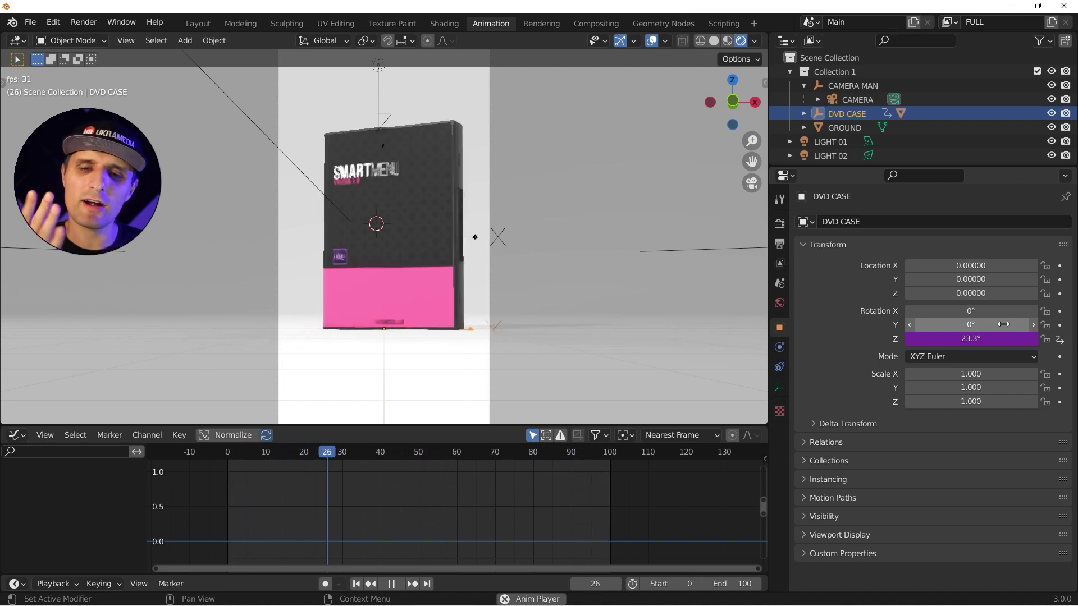
Append a multiplication after sin(radians(frame) * 8) in the Z rotation's driver expression and stop the playback
{"action": "left_click", "coordinate": [983, 338]}
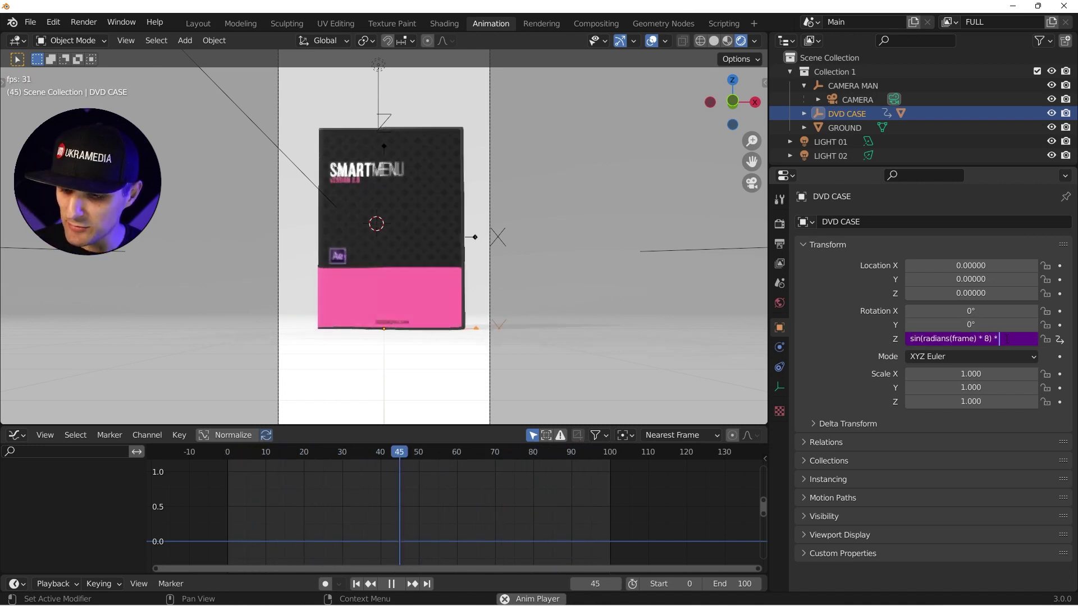
{"action": "key", "text": "Return"}
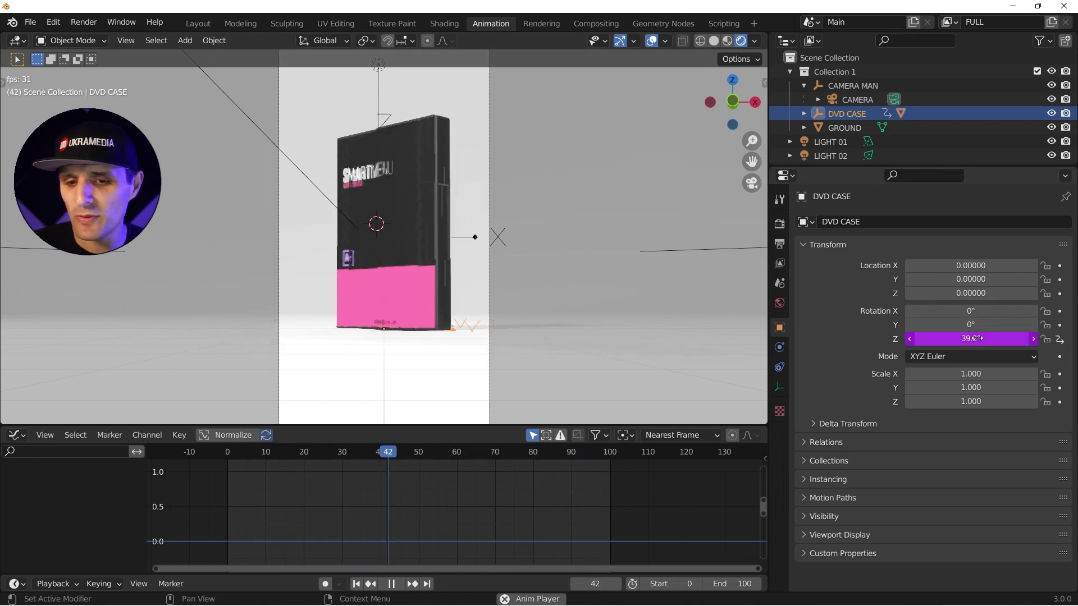
{"action": "key", "text": "space"}
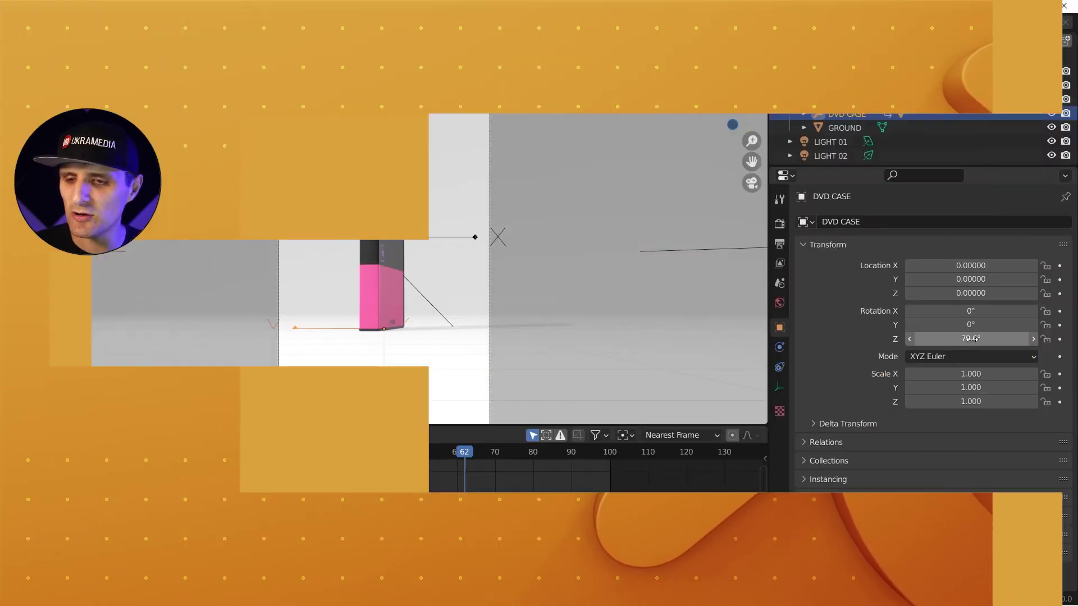
Set the DVD case's Z rotation to 35° and add a driver to it
{"action": "key", "text": "Return"}
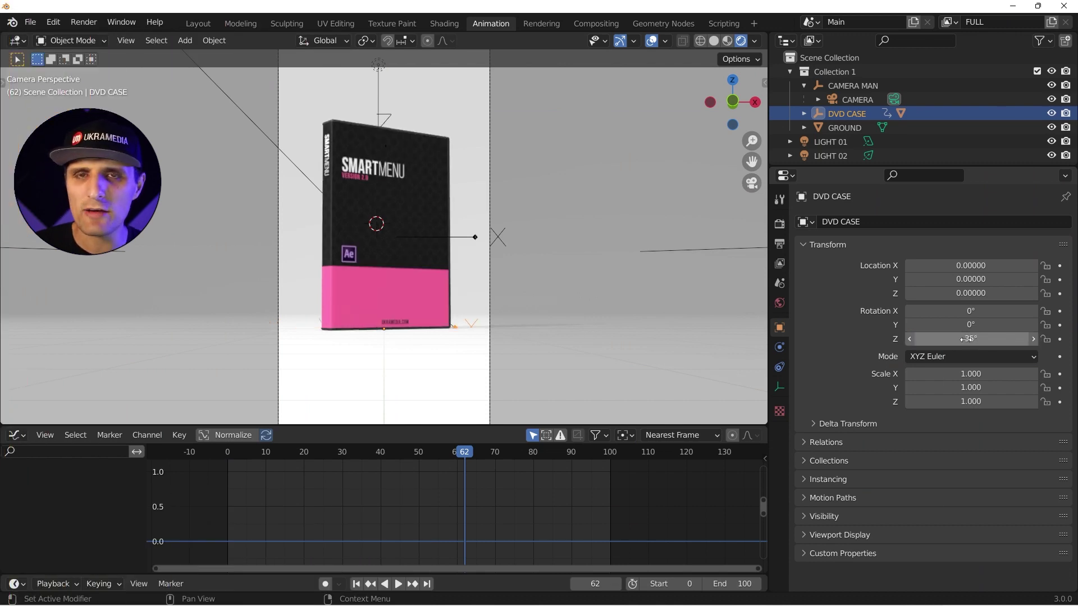
{"action": "right_click", "coordinate": [964, 339]}
{"action": "left_click", "coordinate": [913, 374]}
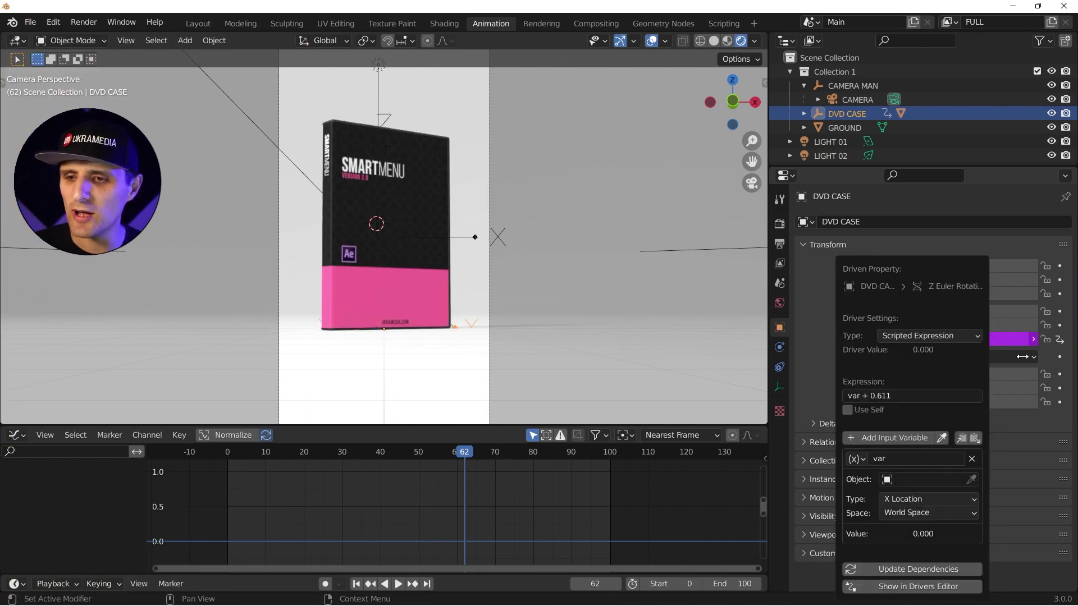
Open the Drivers Editor for the Z rotation and remove the driver's default input variable
{"action": "right_click", "coordinate": [980, 341]}
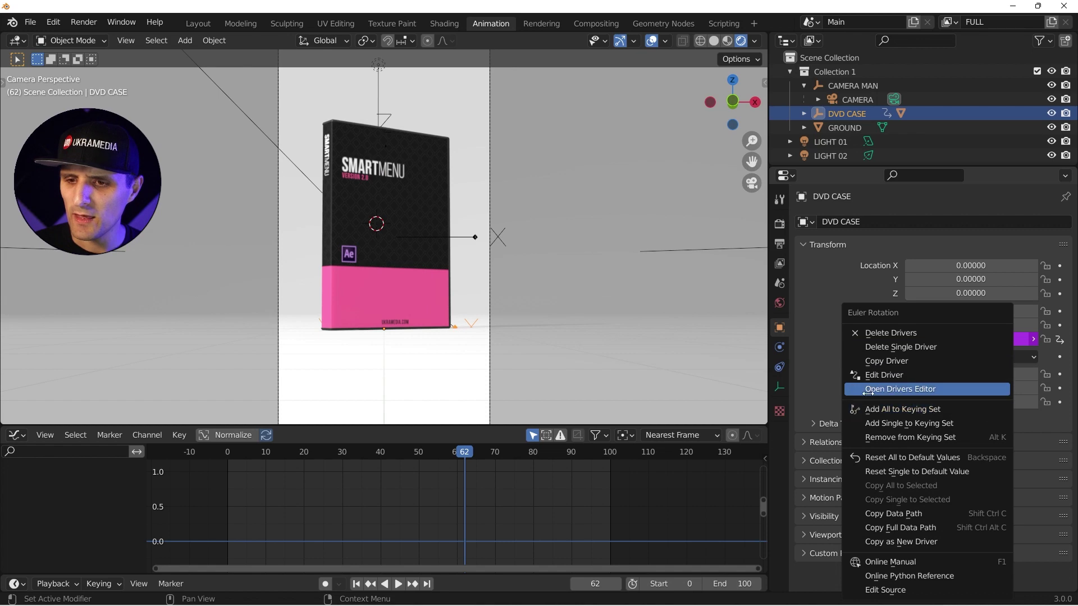
{"action": "left_click", "coordinate": [943, 389]}
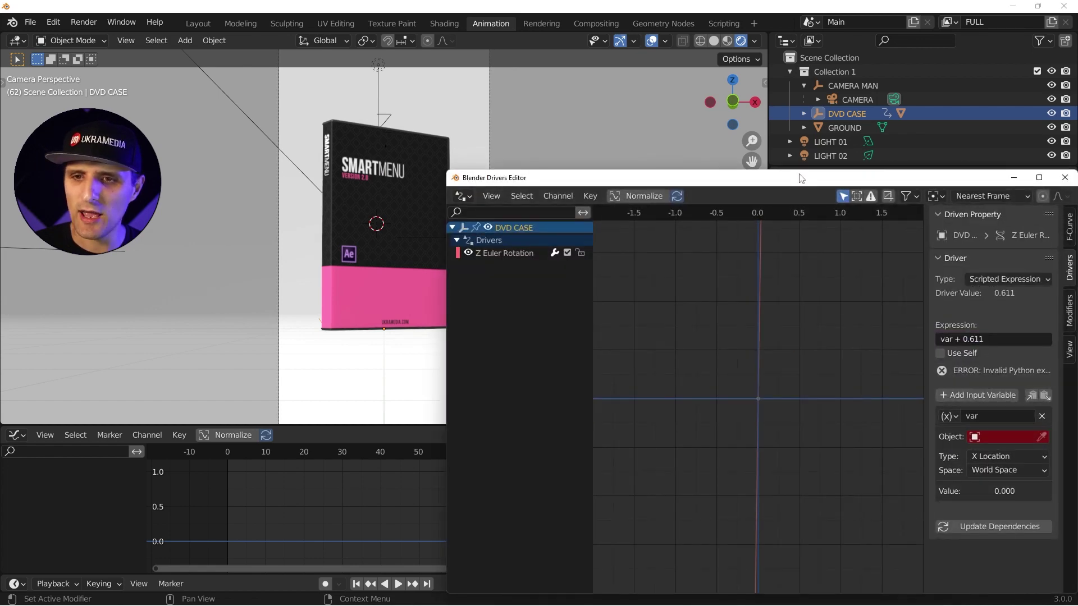
{"action": "left_click_drag", "start_coordinate": [806, 188], "coordinate": [446, 70]}
{"action": "left_click", "coordinate": [688, 308]}
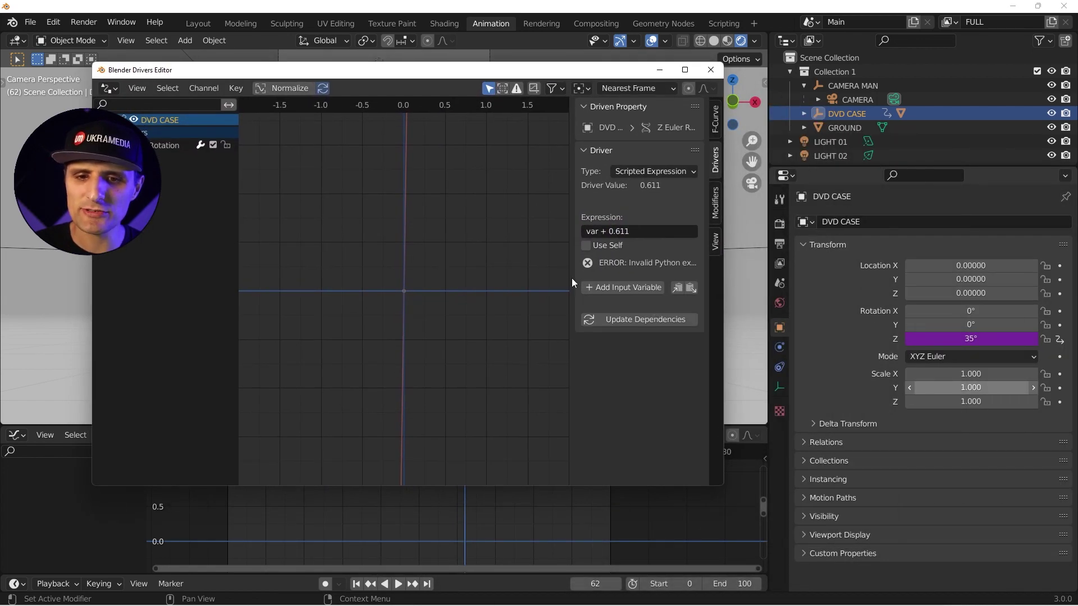
Widen the driver settings, clear the Z rotation's driver expression and add a new input variable
{"action": "left_click_drag", "start_coordinate": [574, 278], "coordinate": [509, 275]}
{"action": "left_click", "coordinate": [578, 231]}
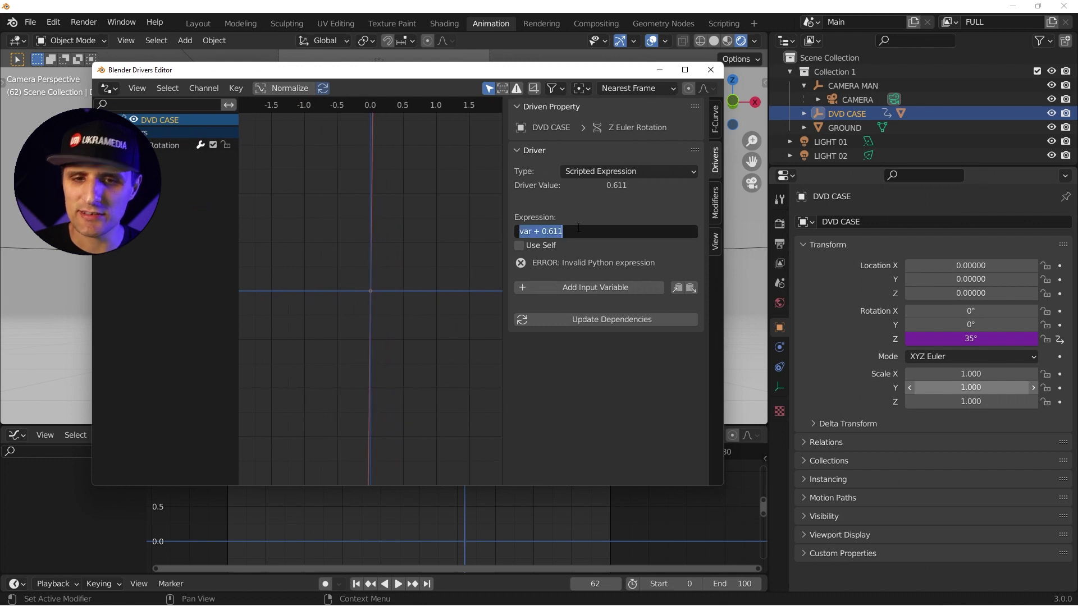
{"action": "key", "text": "BackSpace"}
{"action": "key", "text": "Return"}
{"action": "left_click", "coordinate": [617, 287]}
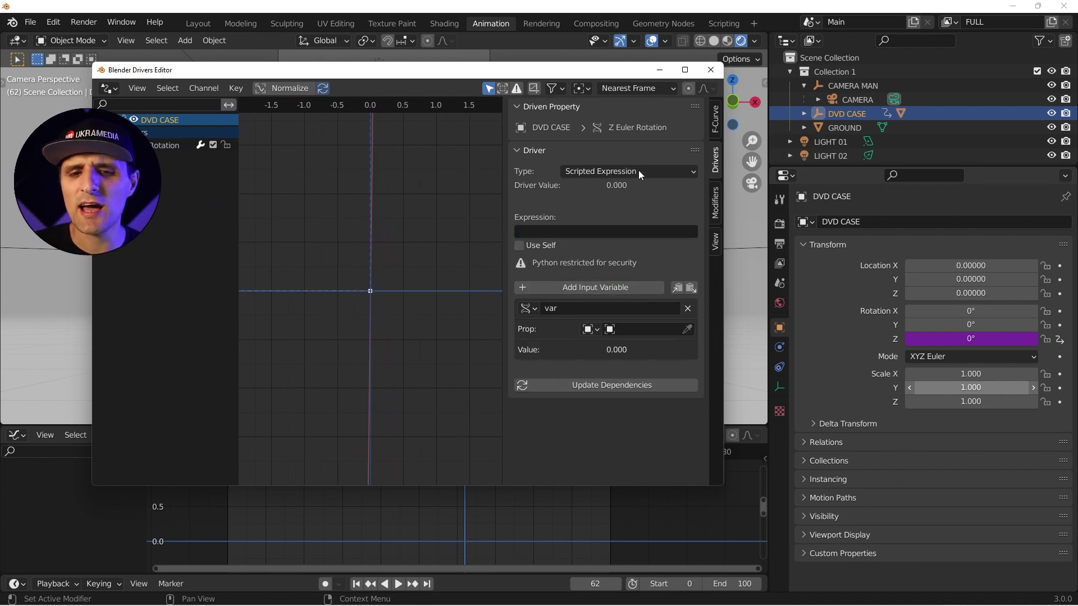
Move the Drivers Editor aside to try adjusting the DVD case's X location, and bring the editor back
{"action": "left_click_drag", "start_coordinate": [608, 75], "coordinate": [665, 441]}
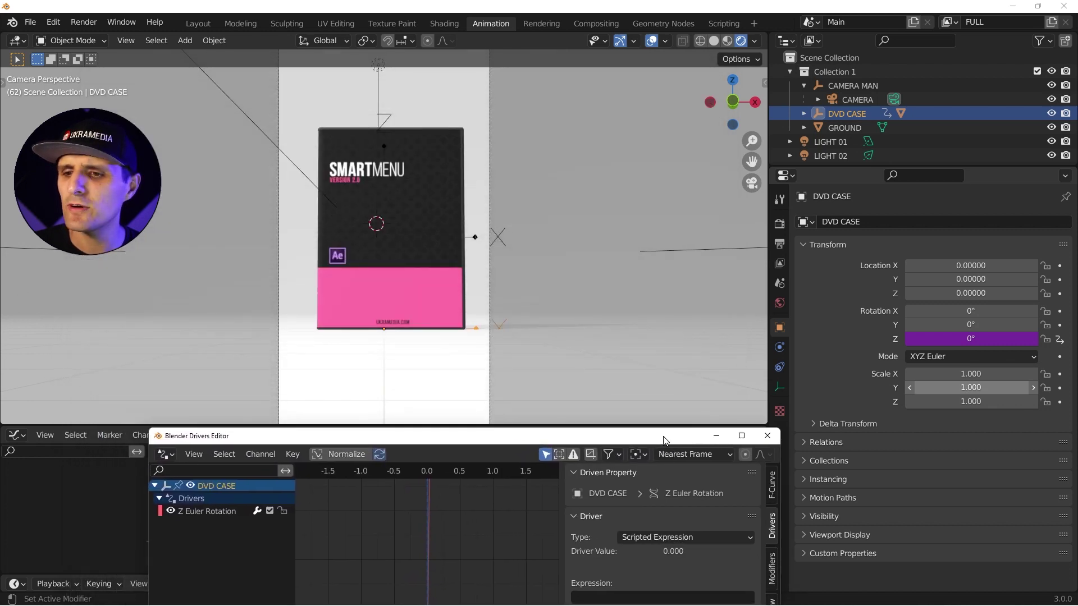
{"action": "left_click_drag", "start_coordinate": [996, 262], "coordinate": [1050, 263]}
{"action": "key", "text": "Escape"}
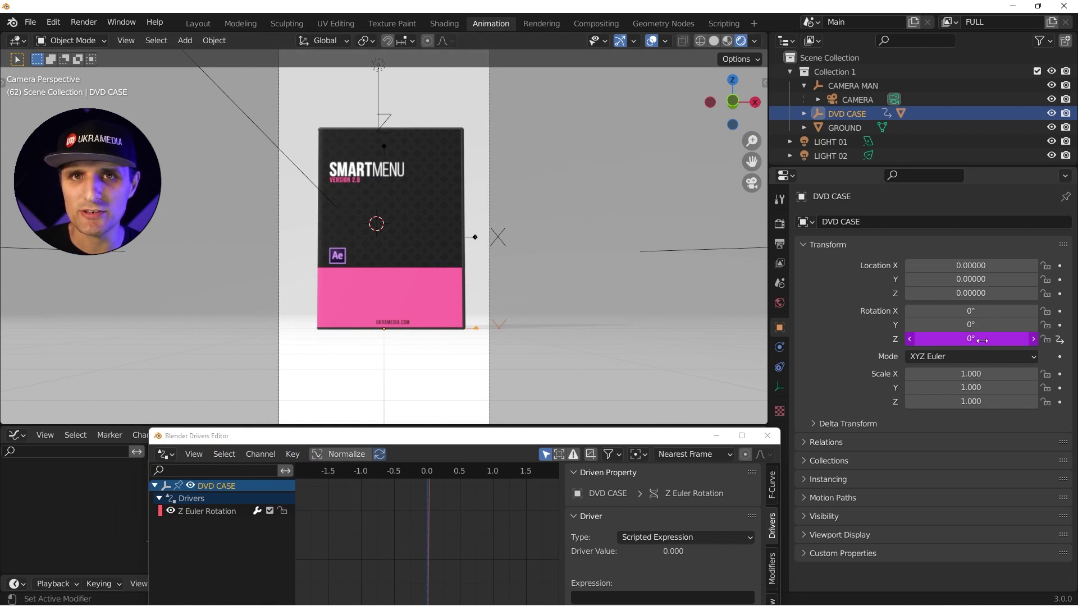
{"action": "left_click_drag", "start_coordinate": [612, 442], "coordinate": [556, 77]}
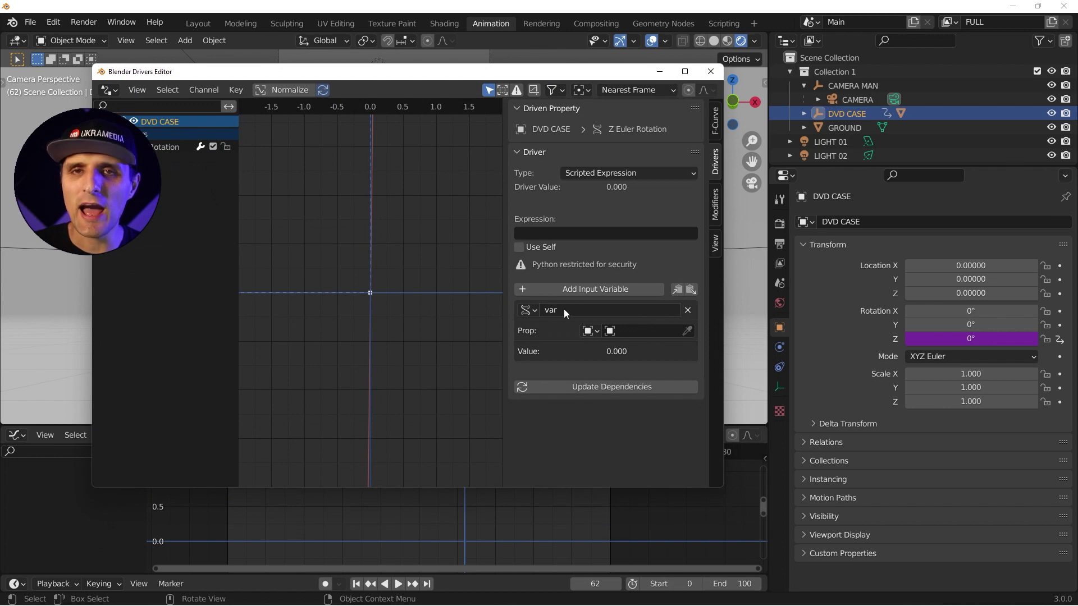
Make the driver's input variable a Transform Channel reading the DVD CASE's X Location, and move the case to X 0.37
{"action": "left_click", "coordinate": [528, 310]}
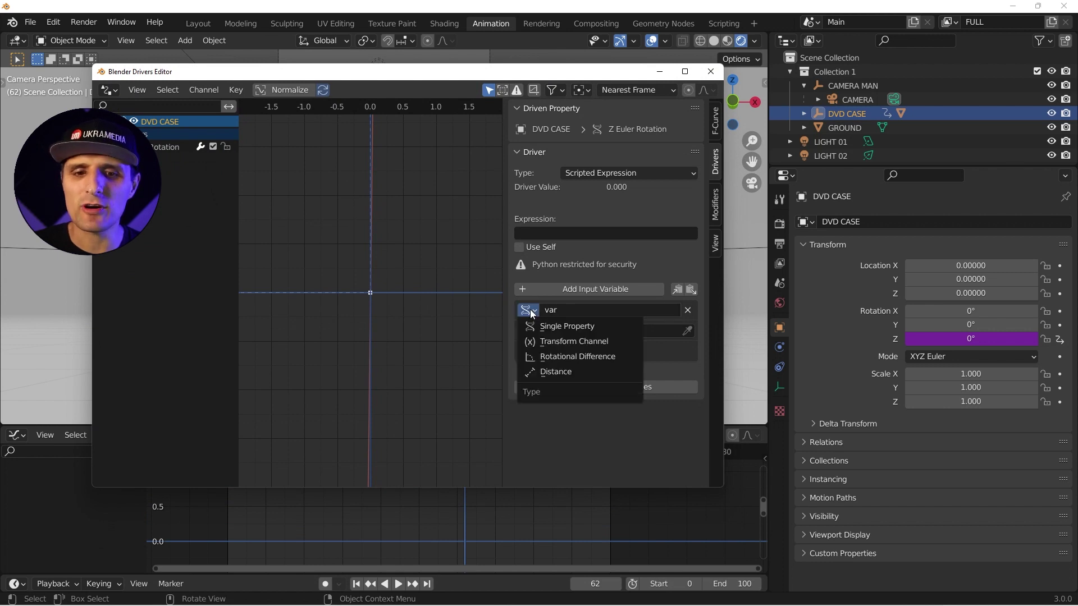
{"action": "left_click", "coordinate": [611, 341]}
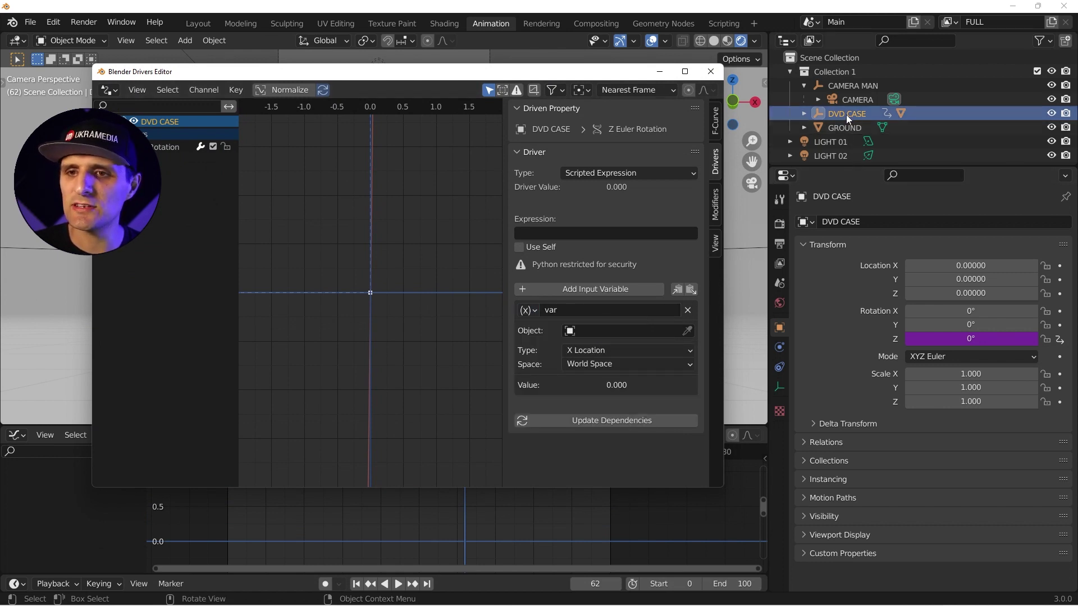
{"action": "left_click", "coordinate": [582, 330]}
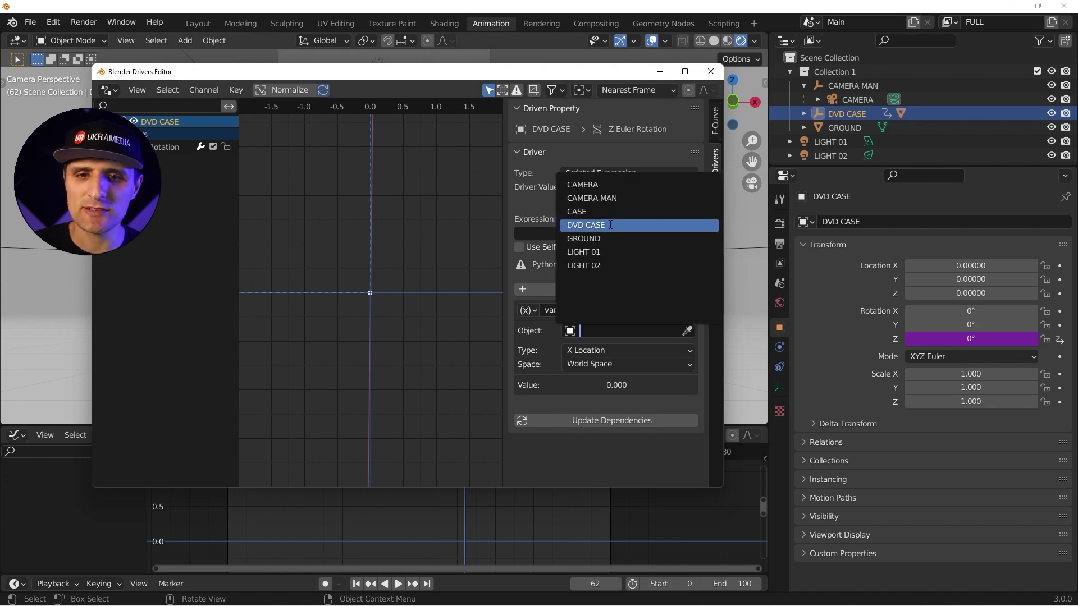
{"action": "left_click", "coordinate": [615, 226]}
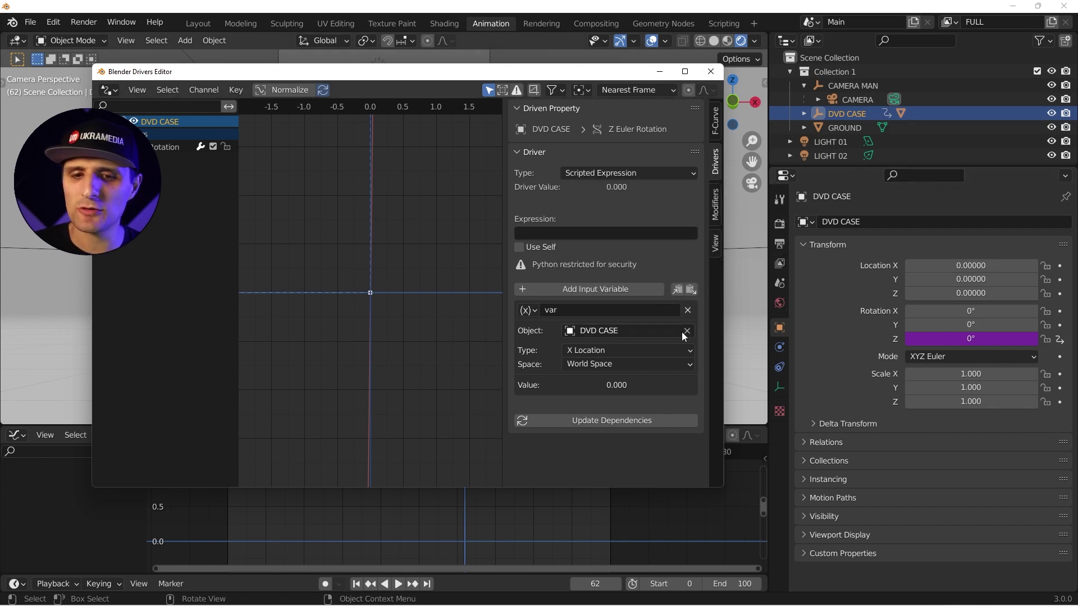
{"action": "left_click", "coordinate": [589, 350]}
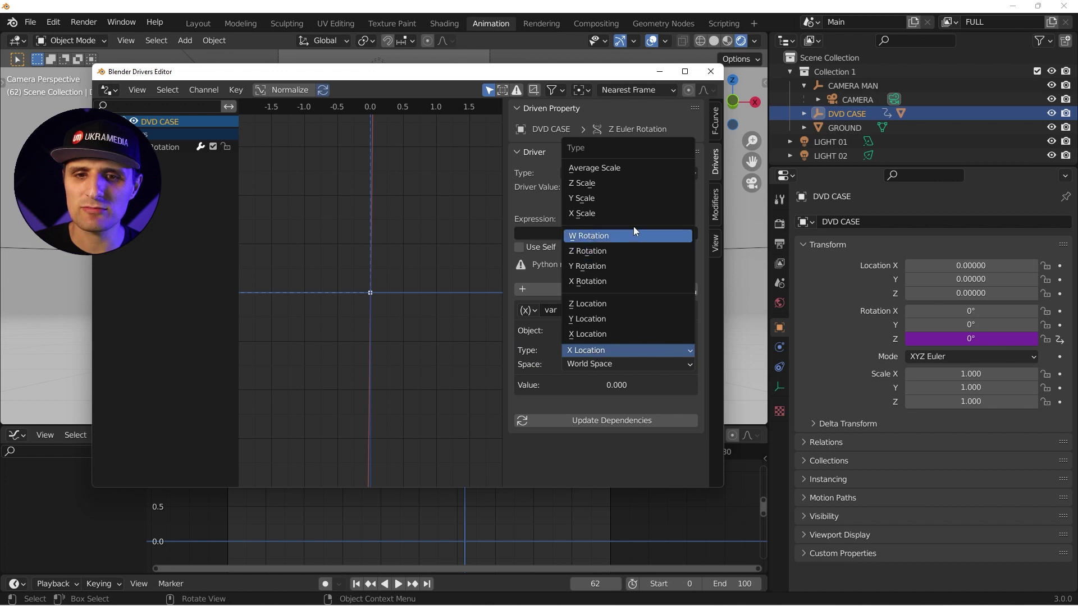
{"action": "key", "text": "Escape"}
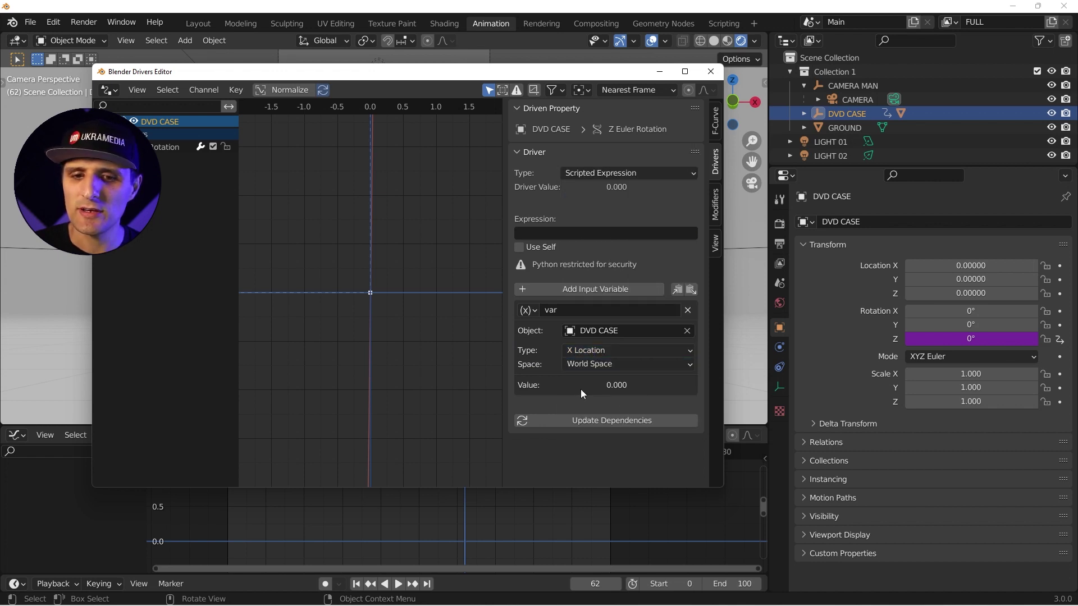
{"action": "left_click_drag", "start_coordinate": [971, 266], "coordinate": [988, 266]}
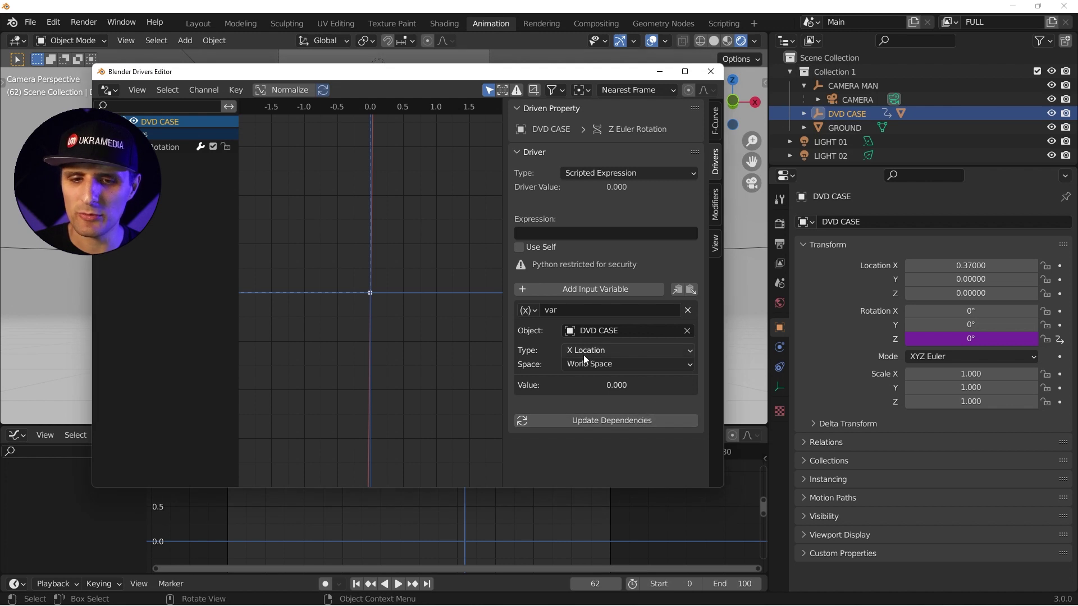
Rename the input variable to xPos, set the driver expression to radians(xPos), and close the Drivers Editor
{"action": "left_click", "coordinate": [576, 308]}
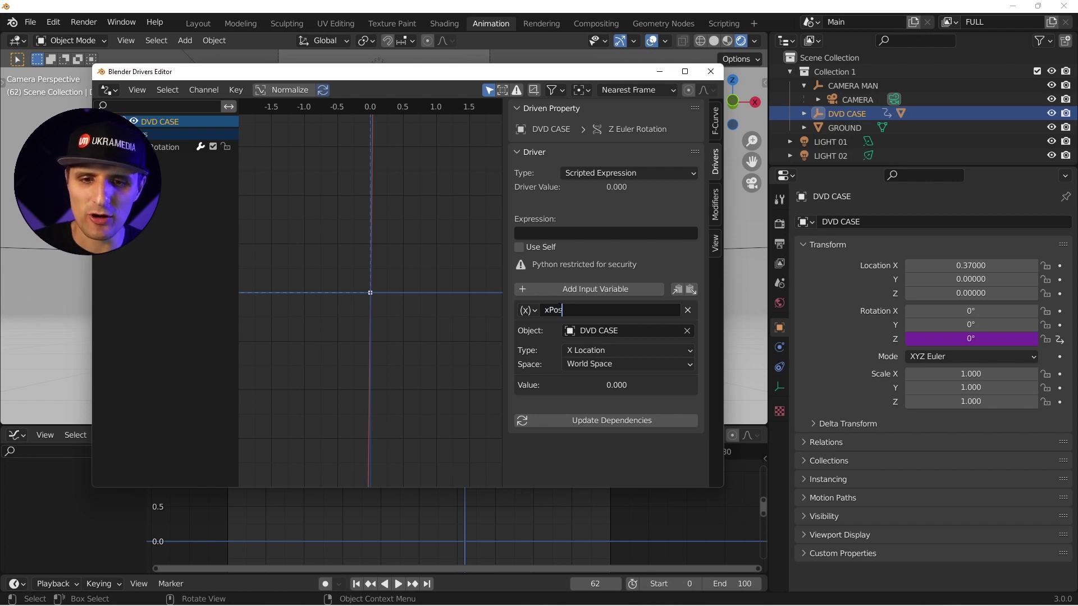
{"action": "left_click_drag", "start_coordinate": [562, 310], "coordinate": [543, 308]}
{"action": "key", "text": "ctrl+c"}
{"action": "left_click", "coordinate": [566, 234]}
{"action": "key", "text": "ctrl+v"}
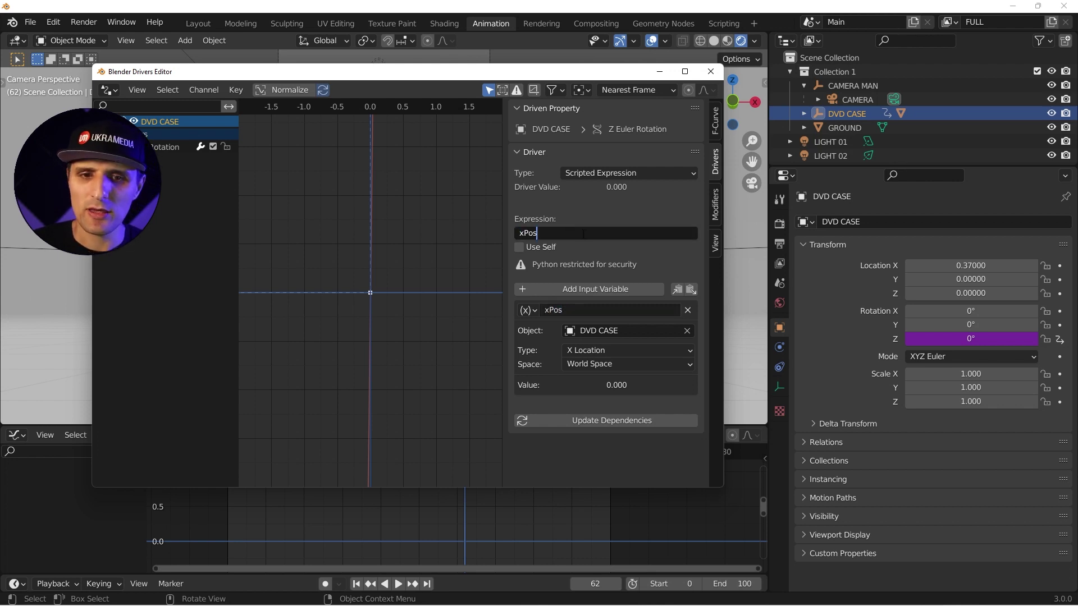
{"action": "type", "text": ")"}
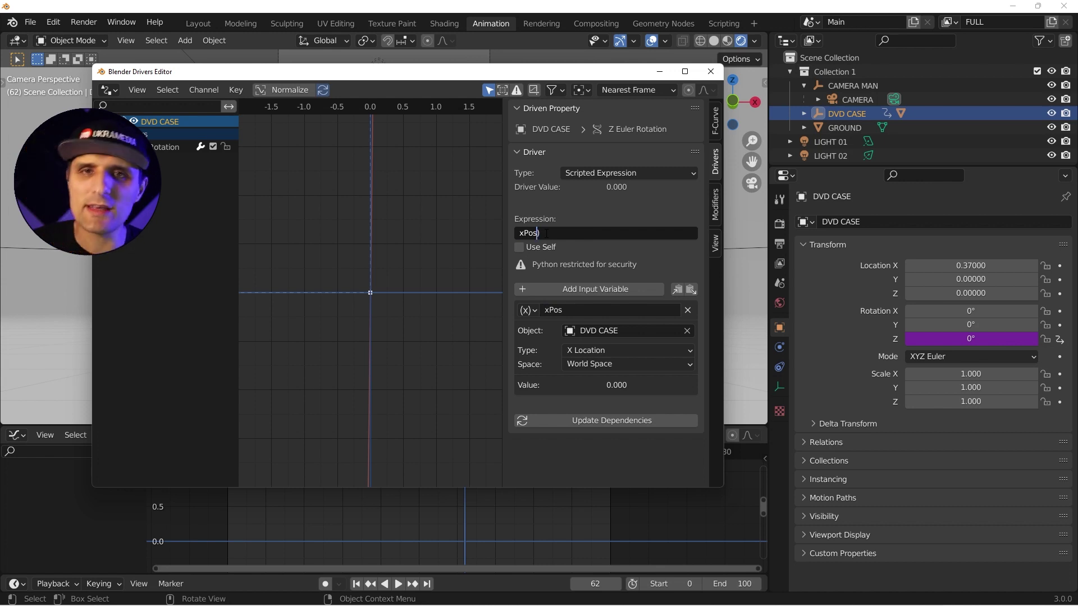
{"action": "type", "text": "("}
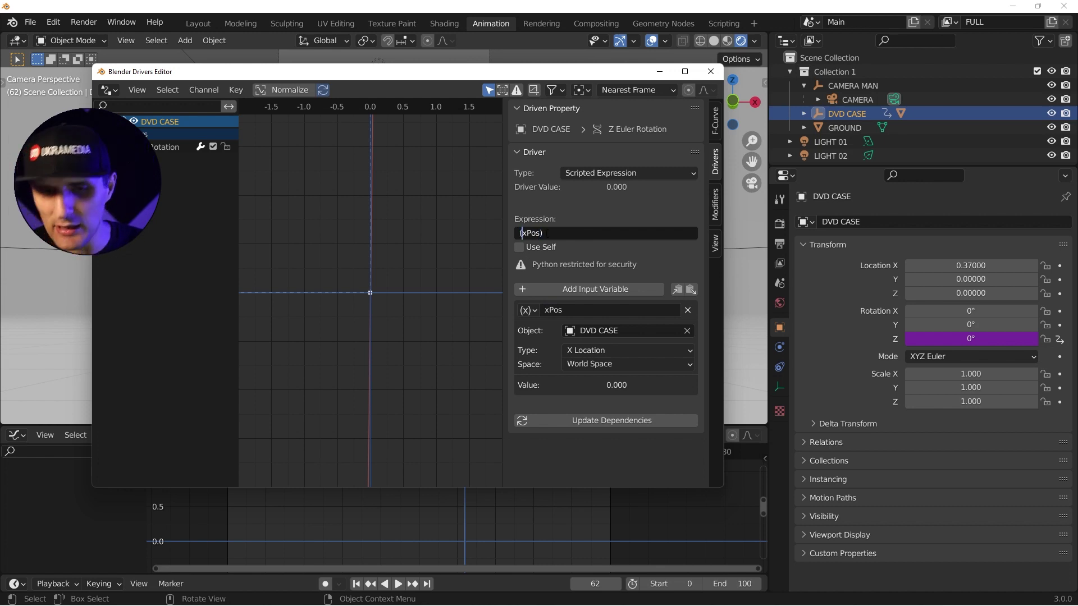
{"action": "type", "text": "radians"}
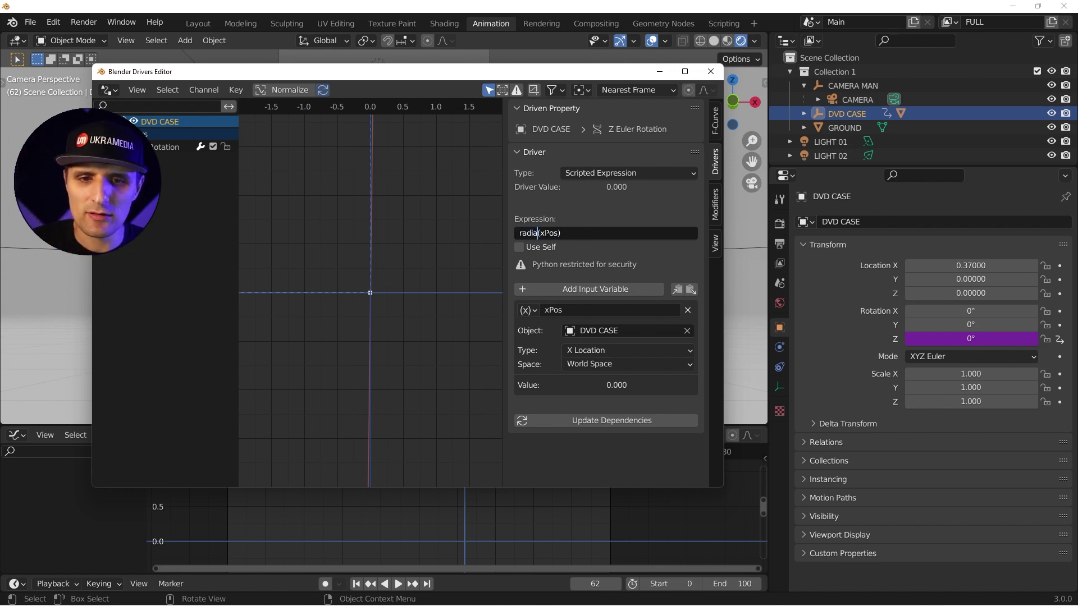
{"action": "key", "text": "Return"}
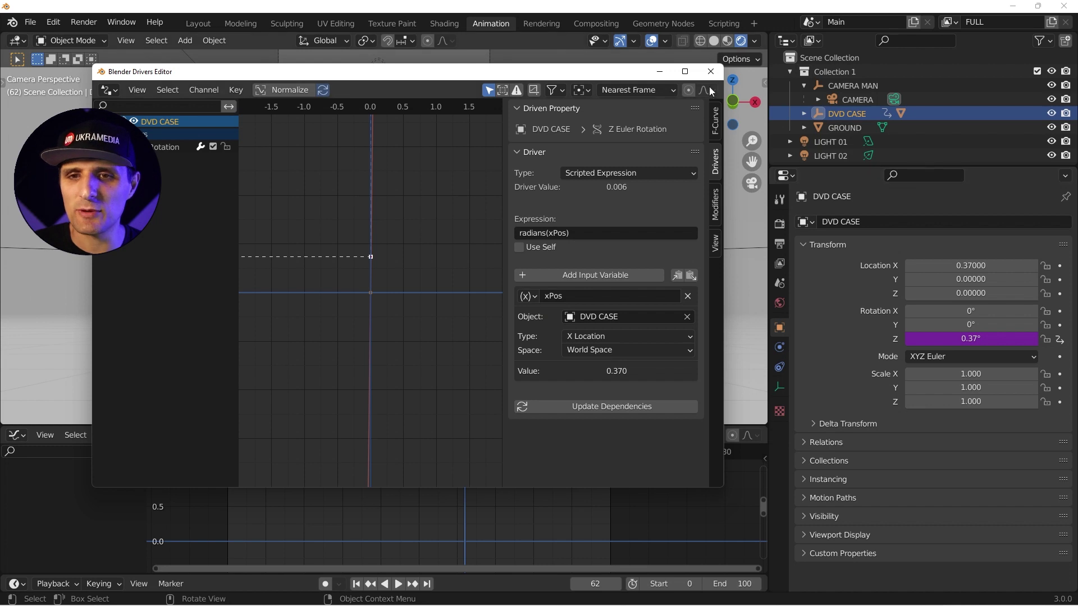
{"action": "left_click", "coordinate": [710, 72]}
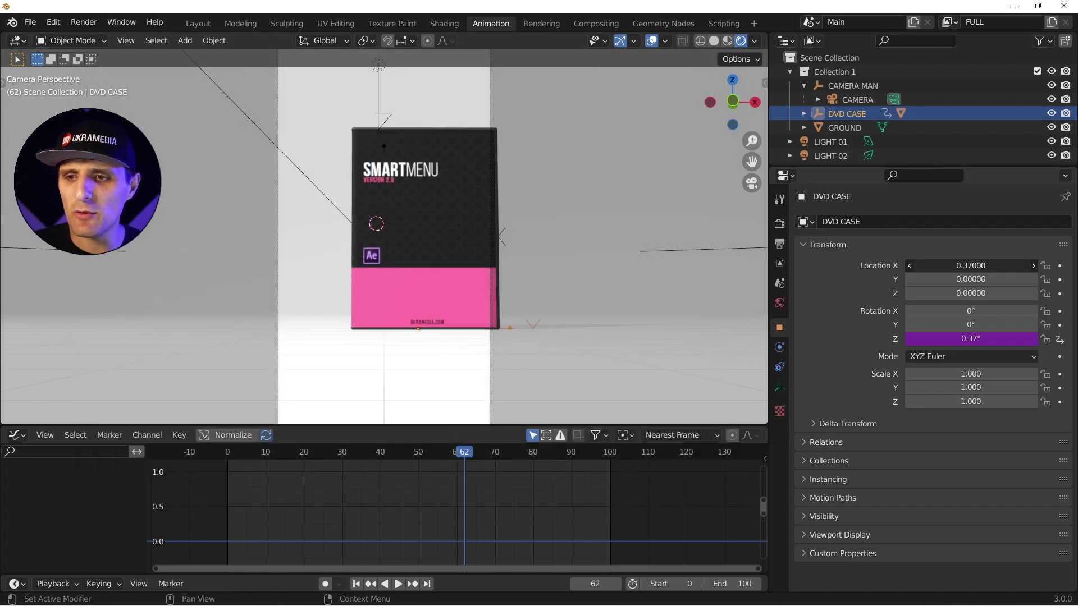
Multiply the Z rotation's radians(xPos) expression by a factor and test it by varying the DVD case's X location
{"action": "mouse_move", "coordinate": [971, 266]}
{"action": "left_mouse_down"}
{"action": "mouse_move", "coordinate": [1005, 265]}
{"action": "mouse_move", "coordinate": [974, 266]}
{"action": "left_mouse_up"}
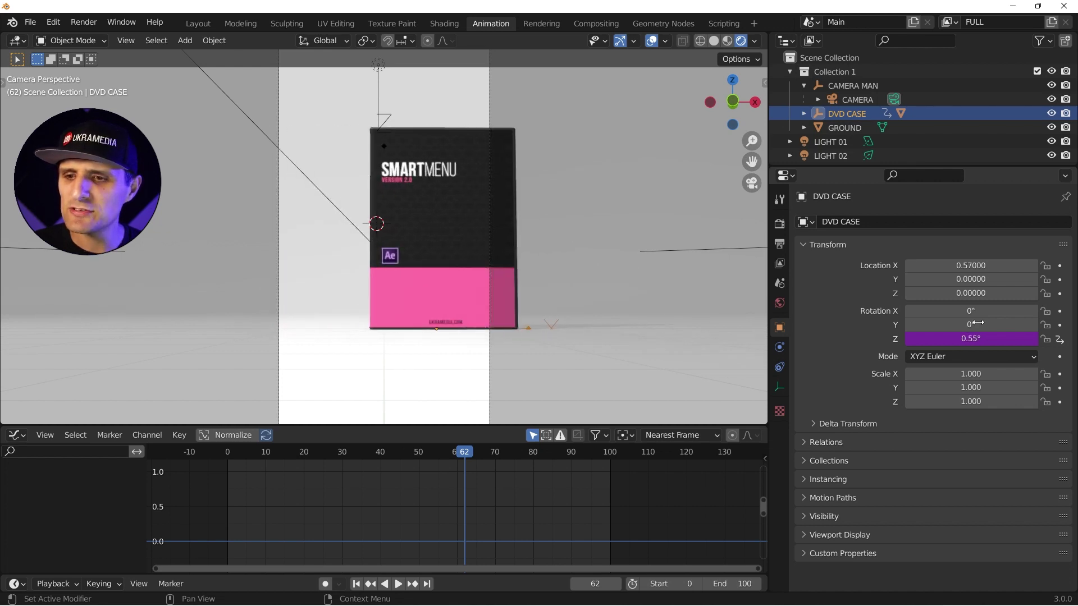
{"action": "left_click", "coordinate": [1009, 339]}
{"action": "left_click", "coordinate": [1003, 339]}
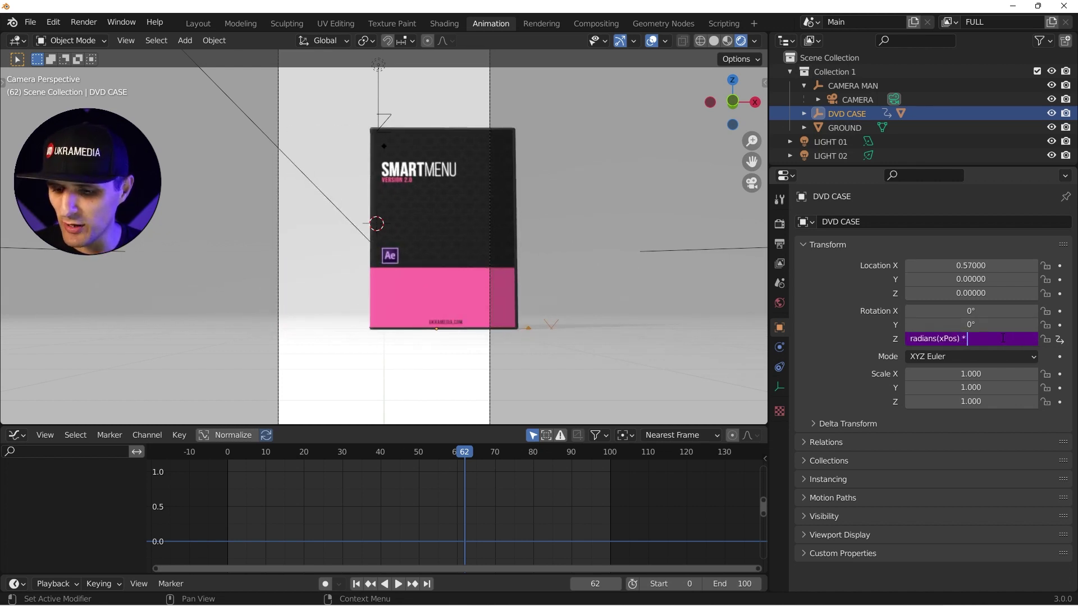
{"action": "key", "text": "Return"}
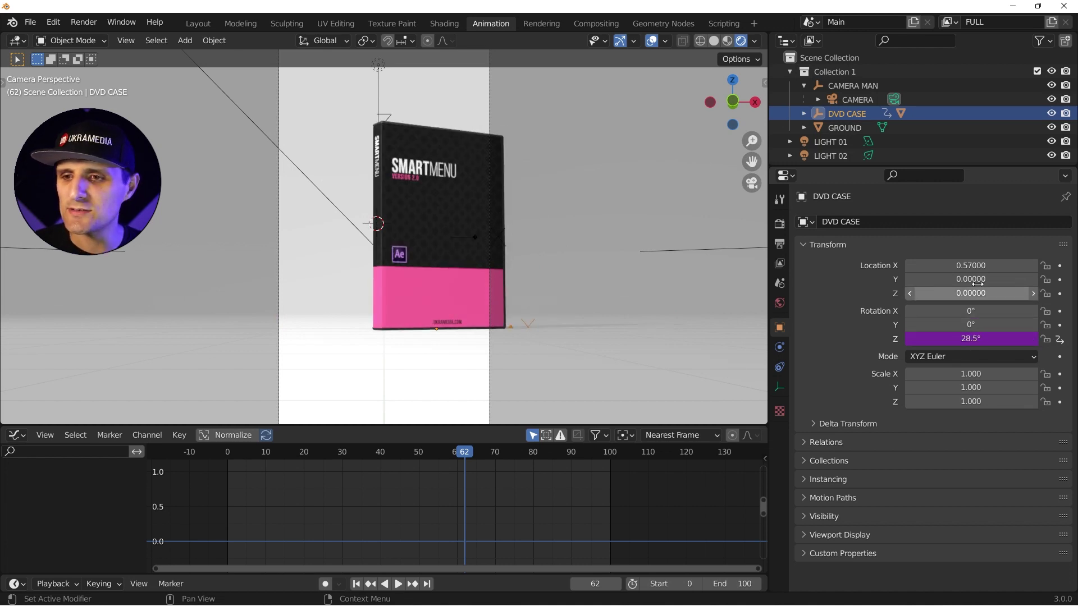
{"action": "mouse_move", "coordinate": [971, 266]}
{"action": "left_mouse_down"}
{"action": "mouse_move", "coordinate": [989, 265]}
{"action": "mouse_move", "coordinate": [929, 266]}
{"action": "mouse_move", "coordinate": [971, 266]}
{"action": "mouse_move", "coordinate": [933, 266]}
{"action": "mouse_move", "coordinate": [961, 265]}
{"action": "left_mouse_up"}
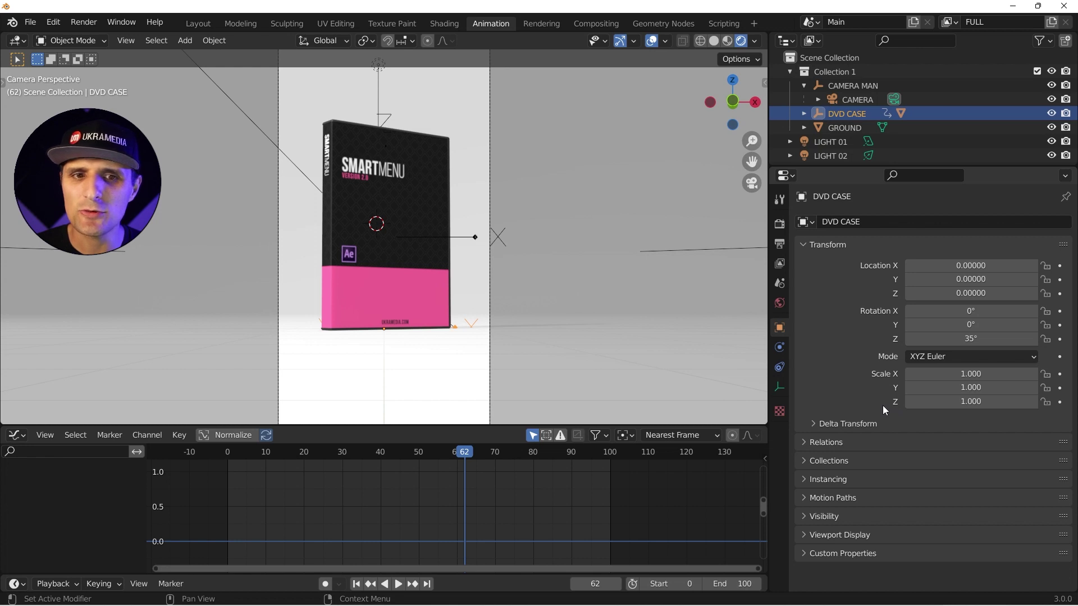
Try rotating the DVD case about Z by hand, including to 184° and -320.3°, and return it to 35°
{"action": "left_click_drag", "start_coordinate": [962, 339], "coordinate": [1033, 339]}
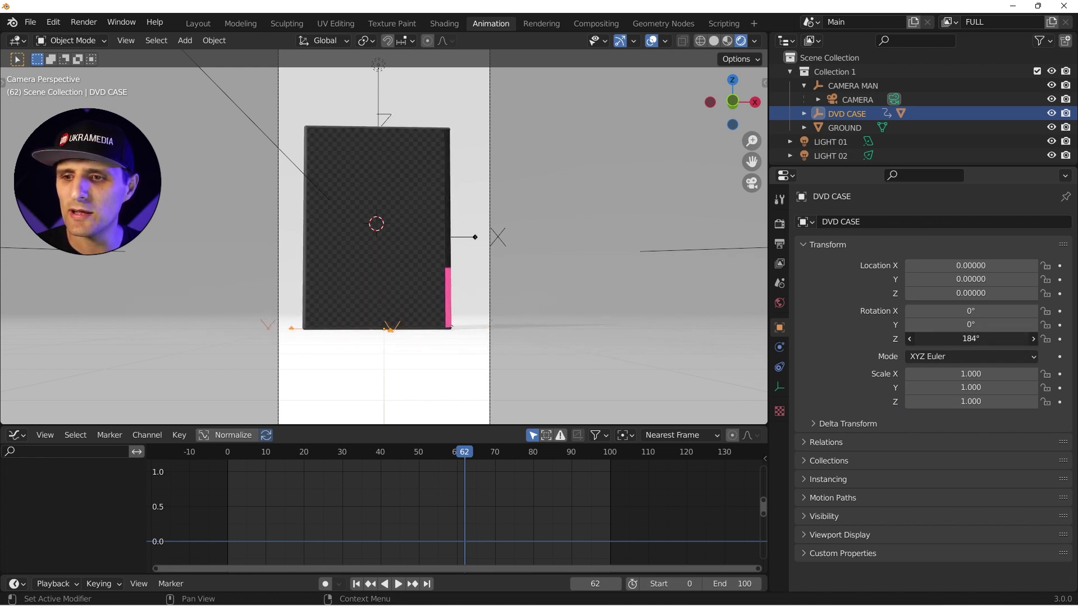
{"action": "left_click", "coordinate": [959, 339]}
{"action": "key", "text": "BackSpace"}
{"action": "key", "text": "Return"}
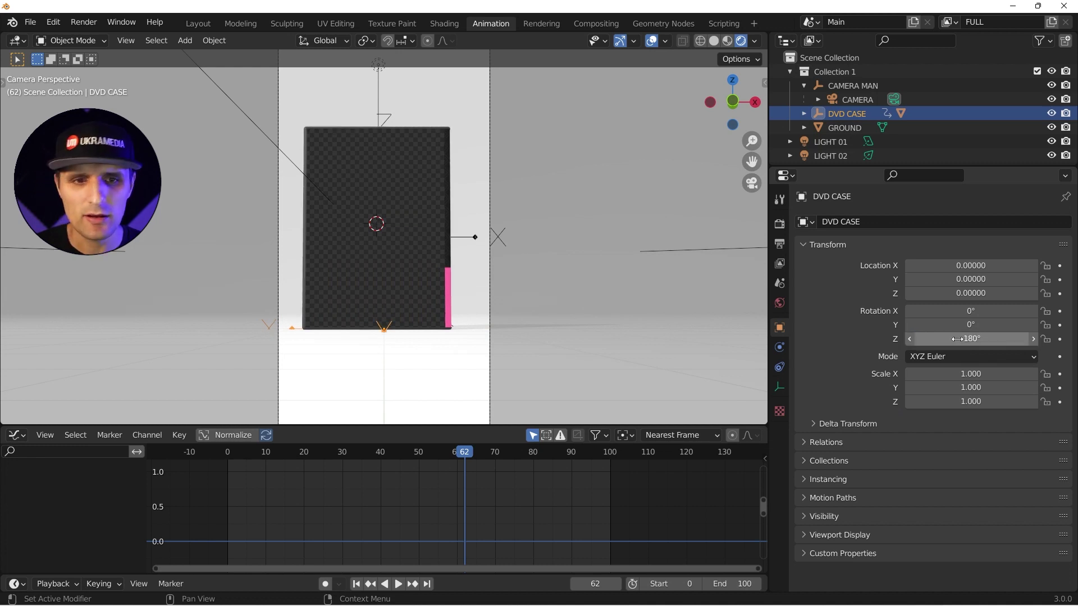
{"action": "left_click_drag", "start_coordinate": [957, 339], "coordinate": [926, 340]}
{"action": "left_click", "coordinate": [978, 339]}
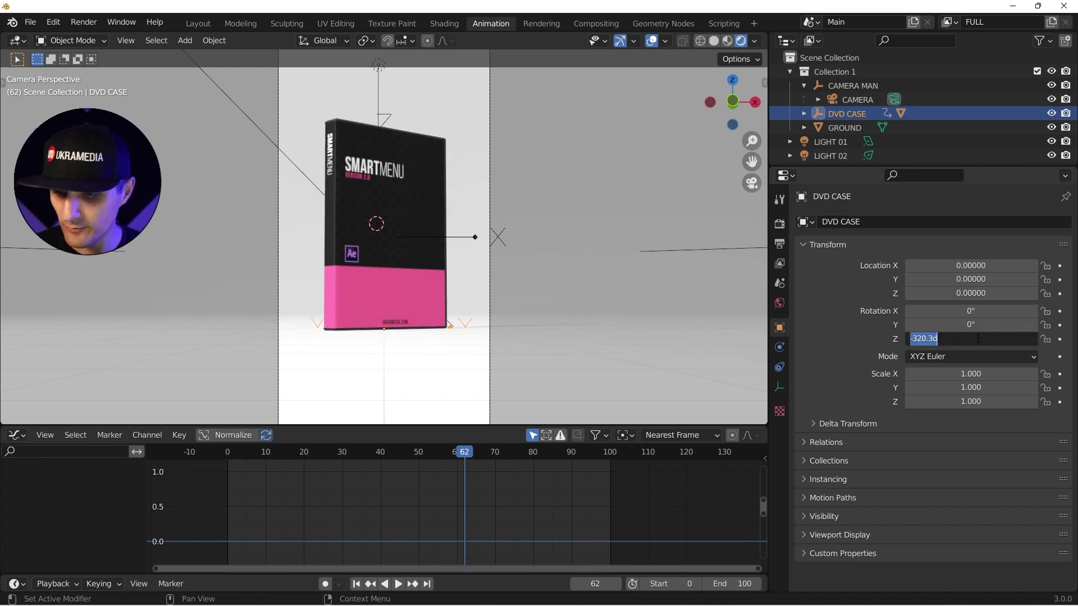
{"action": "type", "text": "-330"}
{"action": "key", "text": "Return"}
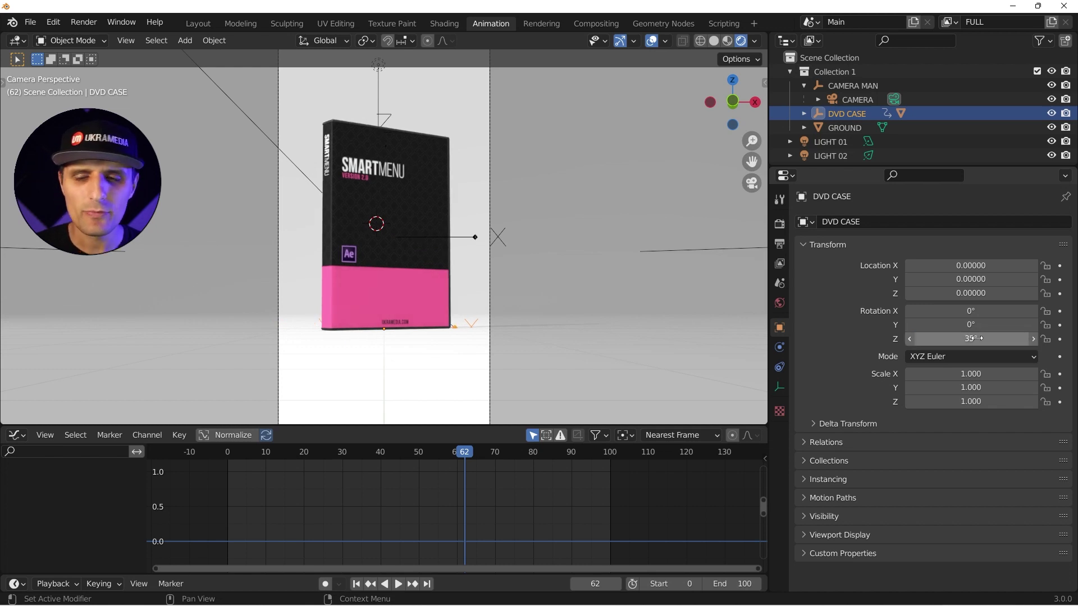
{"action": "left_click_drag", "start_coordinate": [977, 339], "coordinate": [1014, 338]}
{"action": "mouse_move", "coordinate": [971, 339]}
{"action": "left_mouse_down"}
{"action": "mouse_move", "coordinate": [926, 339]}
{"action": "mouse_move", "coordinate": [1000, 338]}
{"action": "mouse_move", "coordinate": [982, 339]}
{"action": "left_mouse_up"}
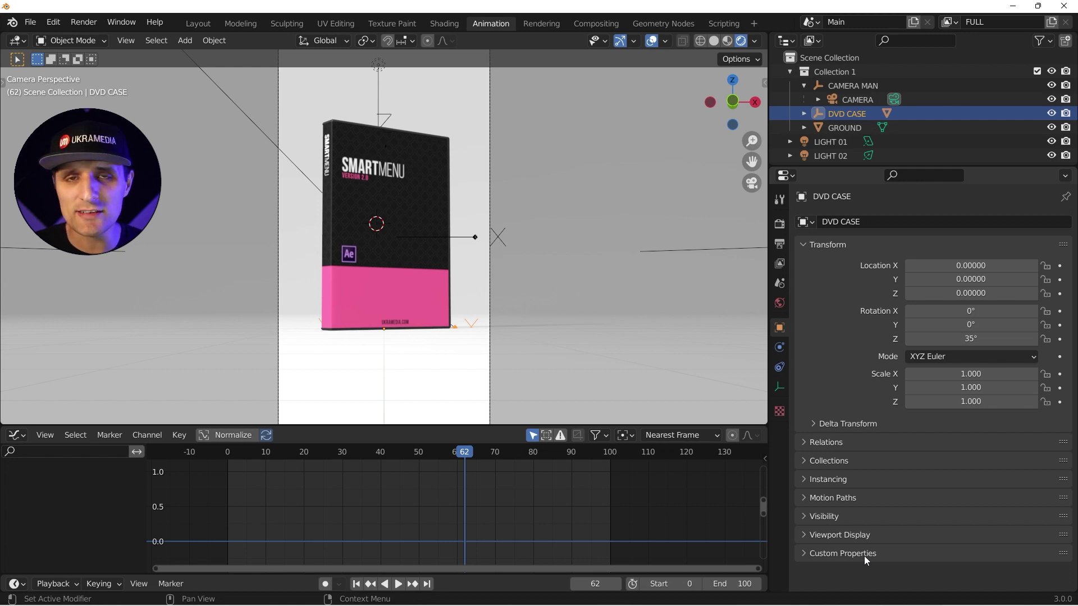
Add a custom property of type Float to the DVD case and name it Animation
{"action": "left_click", "coordinate": [803, 553]}
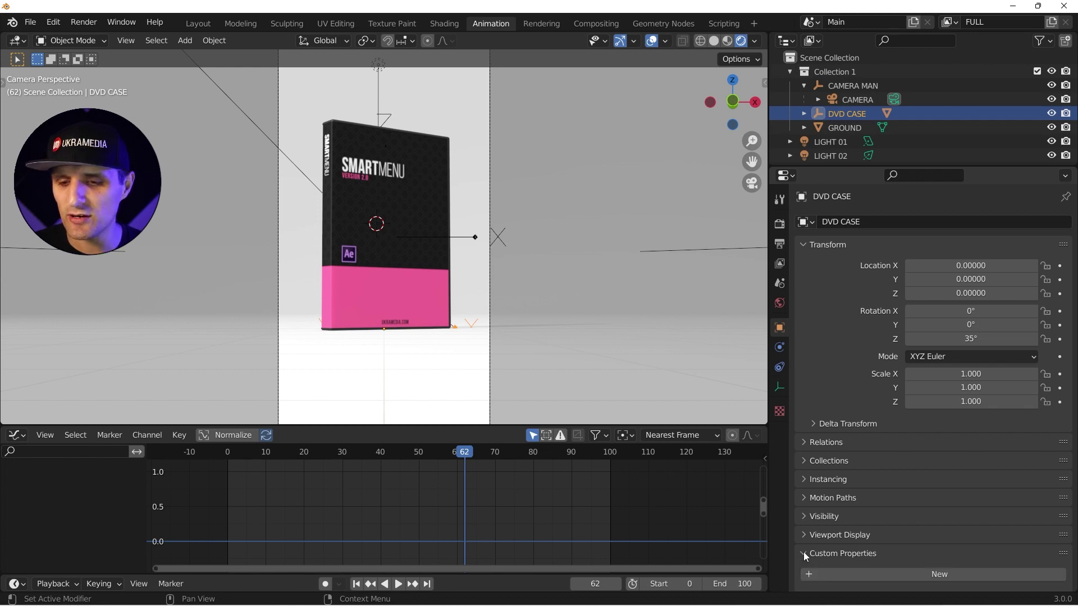
{"action": "left_click", "coordinate": [953, 572]}
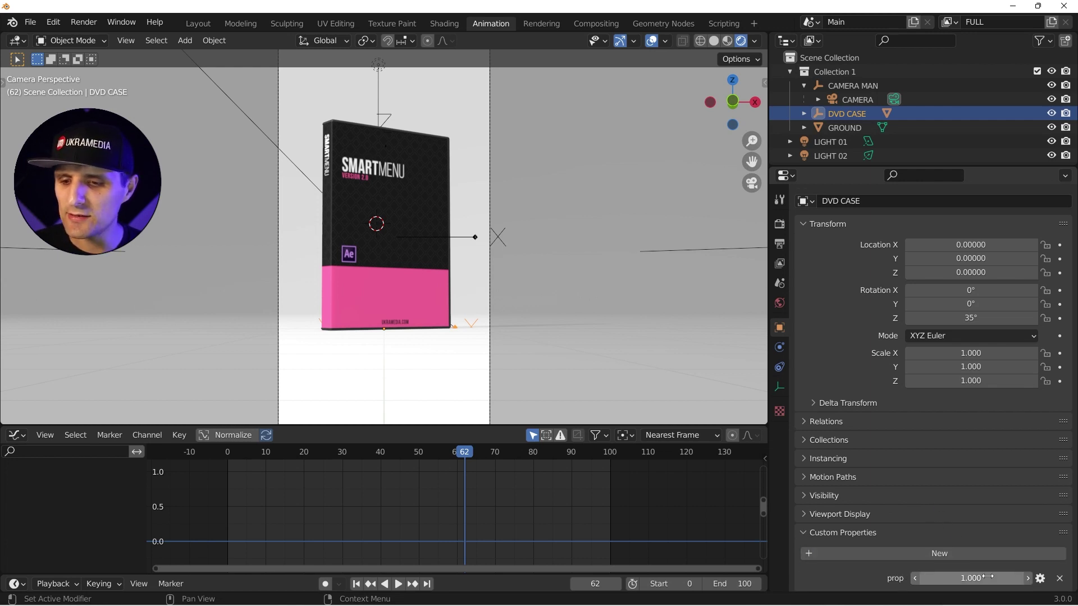
{"action": "left_click", "coordinate": [1040, 578]}
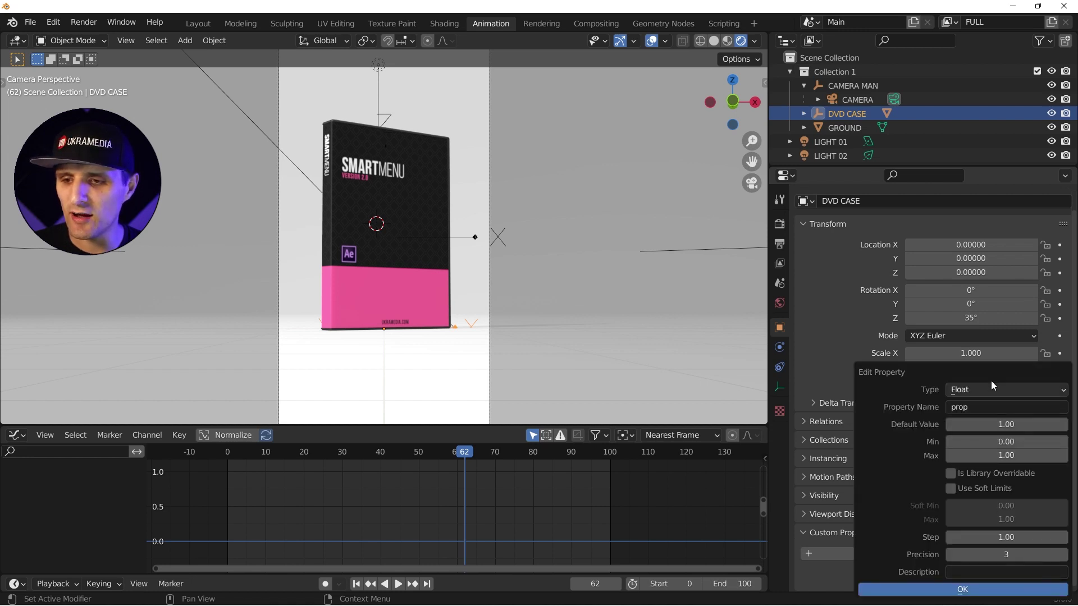
{"action": "left_click_drag", "start_coordinate": [993, 385], "coordinate": [645, 129]}
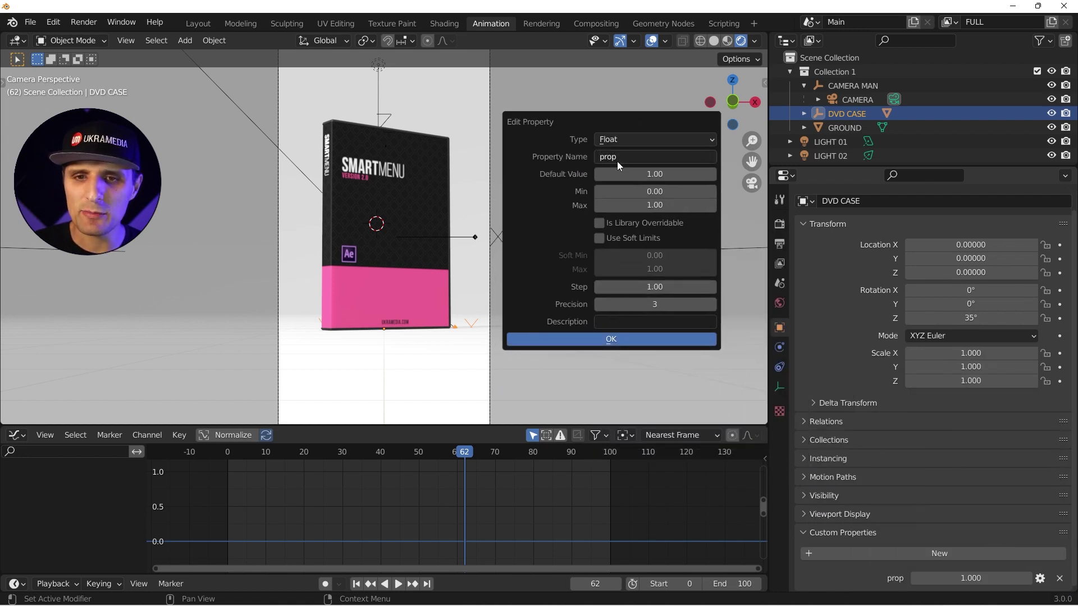
{"action": "left_click", "coordinate": [625, 140]}
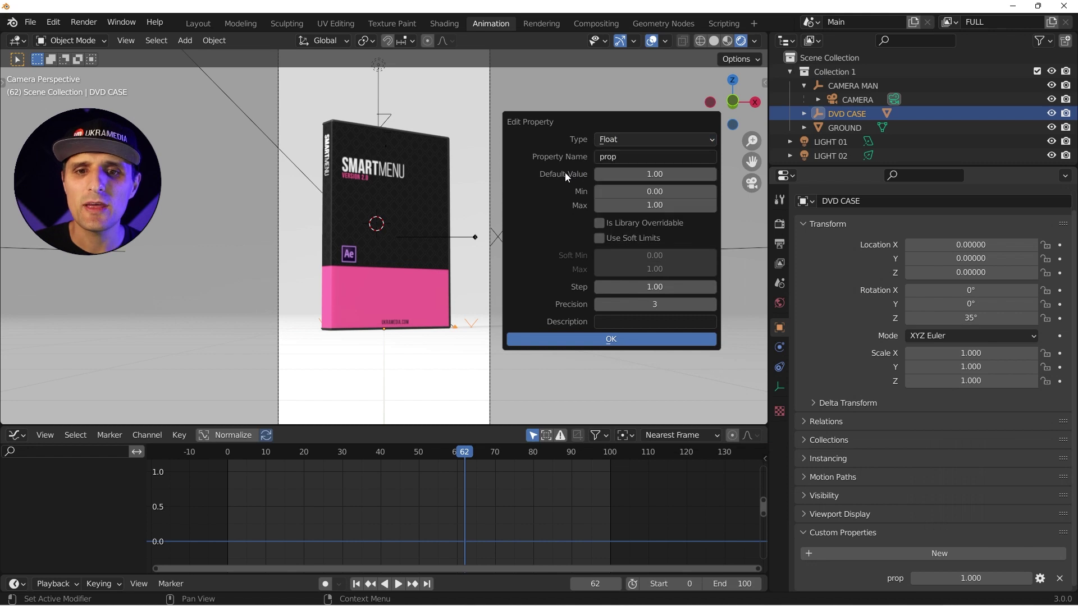
{"action": "left_click", "coordinate": [631, 155]}
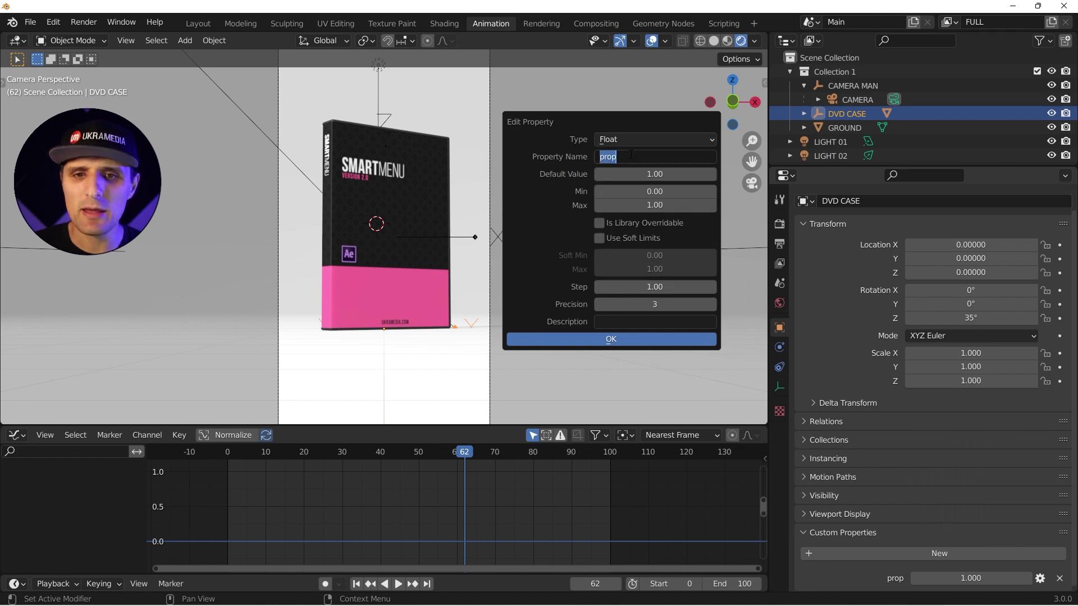
{"action": "type", "text": "Animation"}
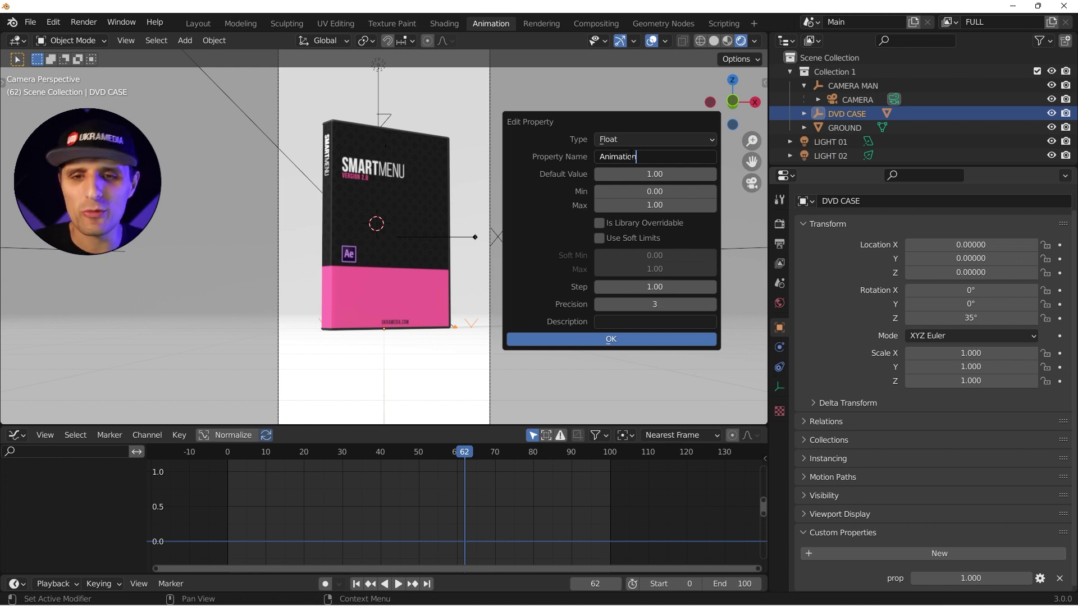
{"action": "key", "text": "Return"}
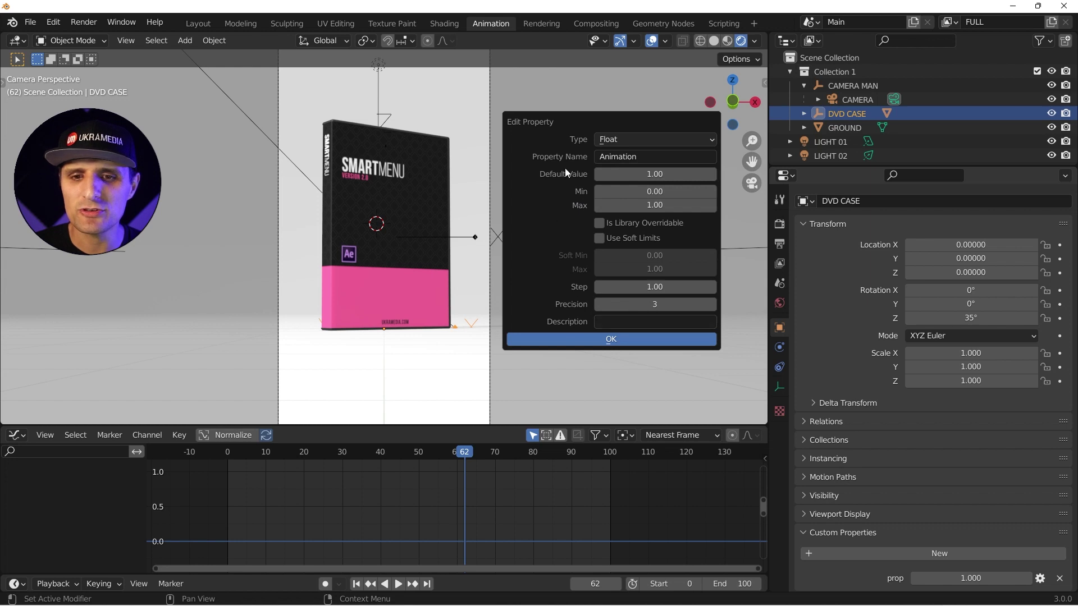
{"action": "left_click", "coordinate": [619, 337]}
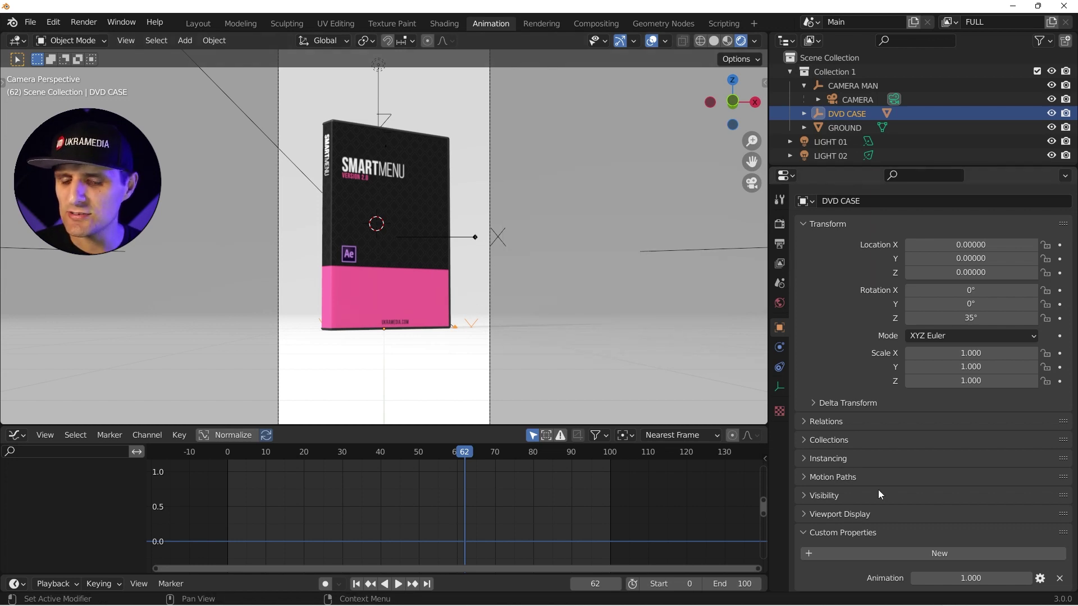
Set the Animation property to 0 and insert a keyframe for it at frame 0
{"action": "left_click_drag", "start_coordinate": [988, 578], "coordinate": [946, 579]}
{"action": "key", "text": "space"}
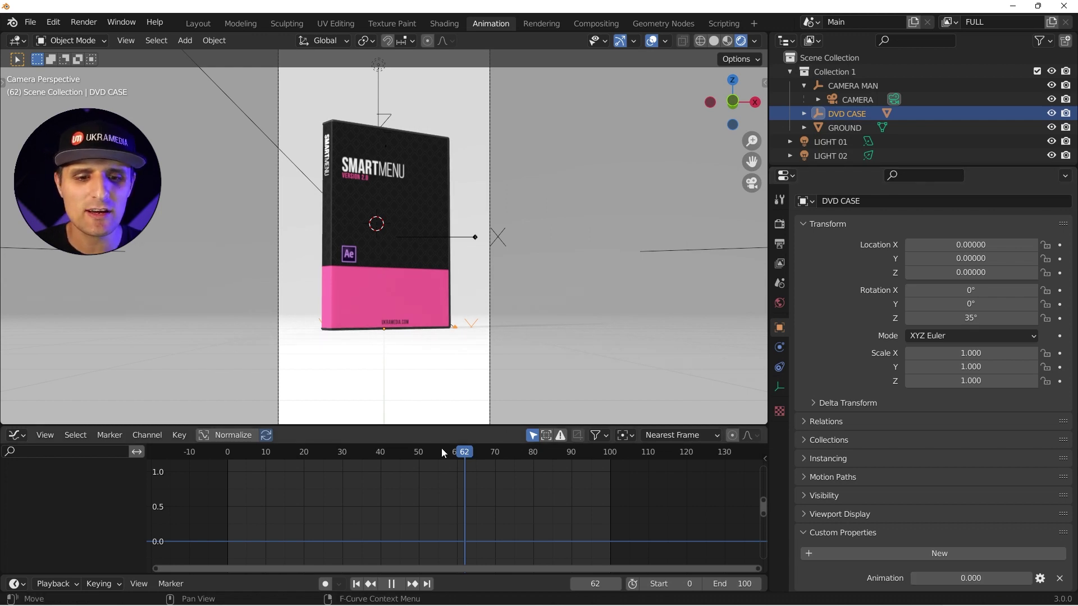
{"action": "key", "text": "shift+Left"}
{"action": "key", "text": "space"}
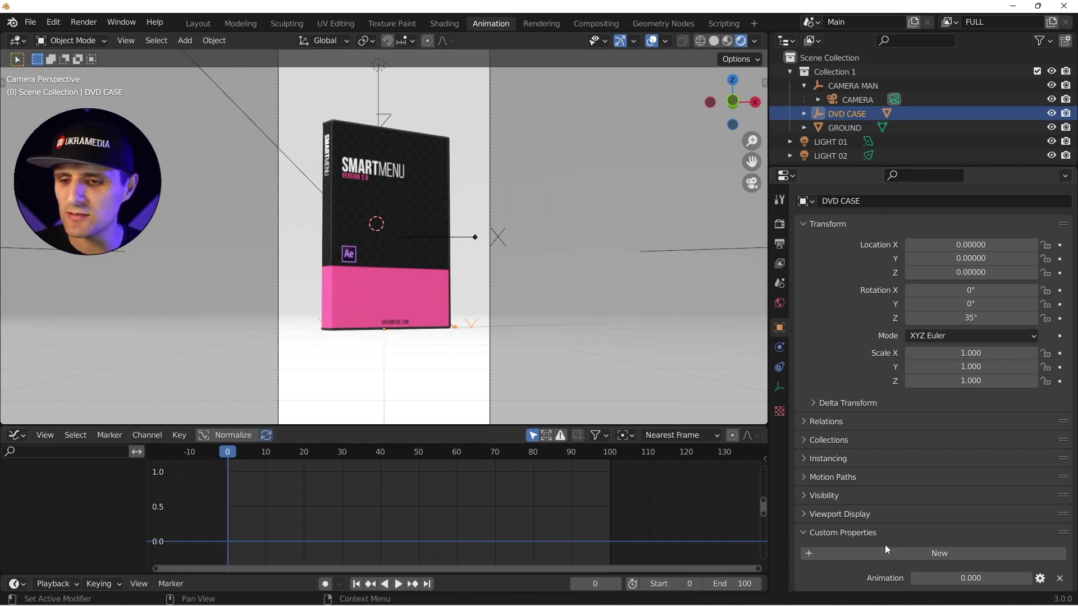
{"action": "left_click", "coordinate": [984, 578]}
{"action": "key", "text": "Return"}
{"action": "key", "text": "i"}
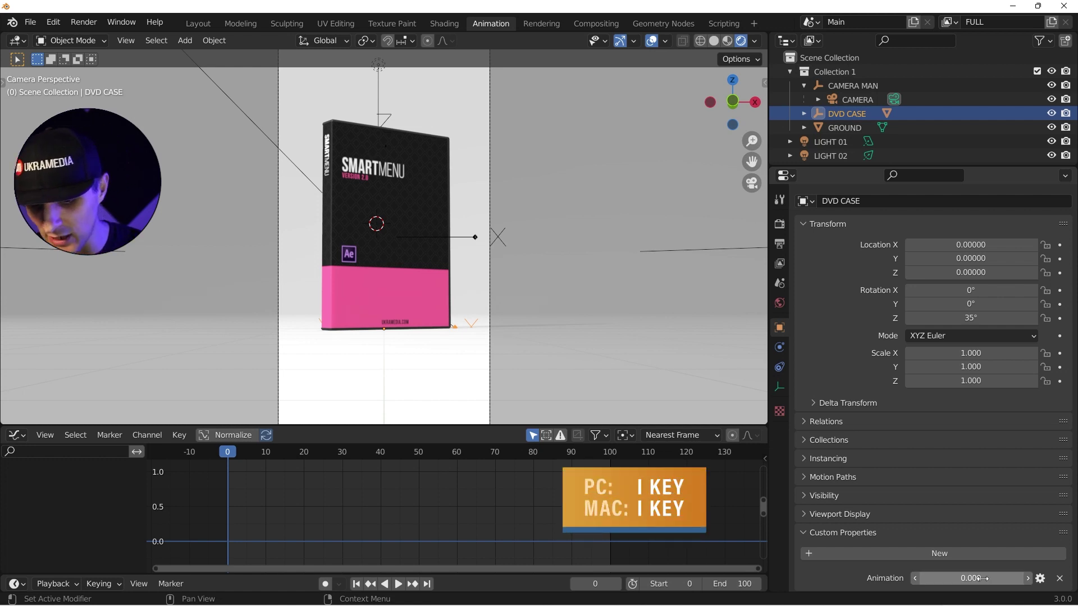
Set the Animation property to 1 at frame 60 and insert a keyframe for it
{"action": "key", "text": "space"}
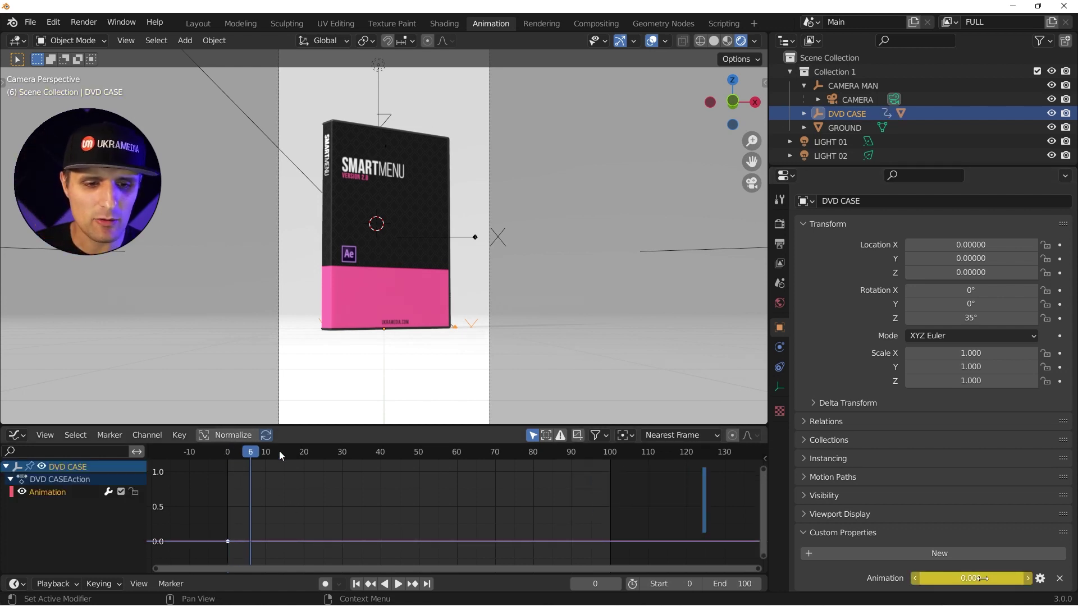
{"action": "left_click_drag", "start_coordinate": [377, 454], "coordinate": [456, 454]}
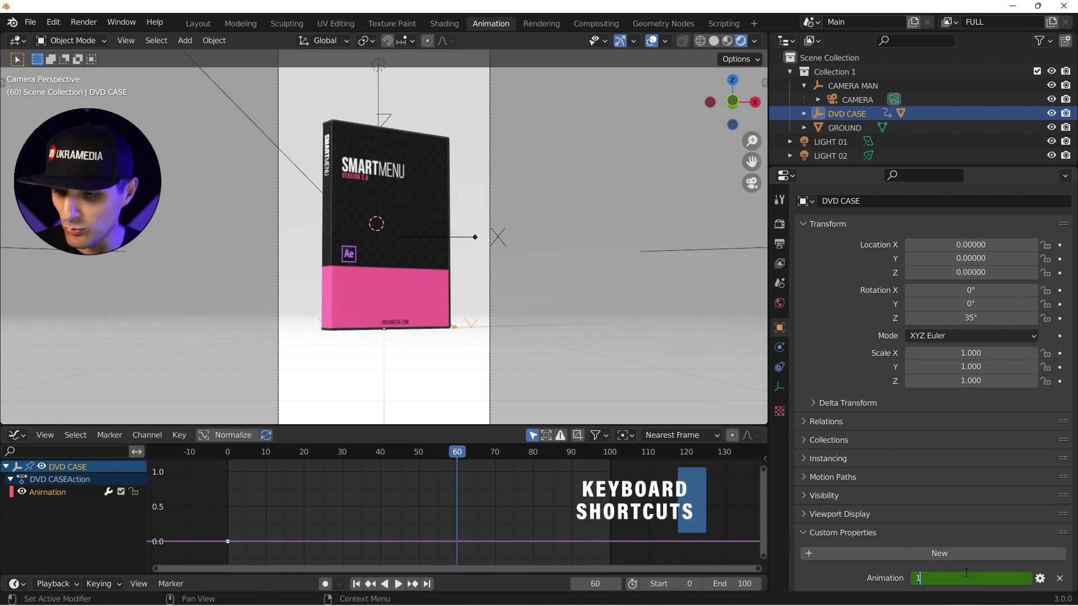
{"action": "left_click_drag", "start_coordinate": [958, 574], "coordinate": [964, 574]}
{"action": "key", "text": "i"}
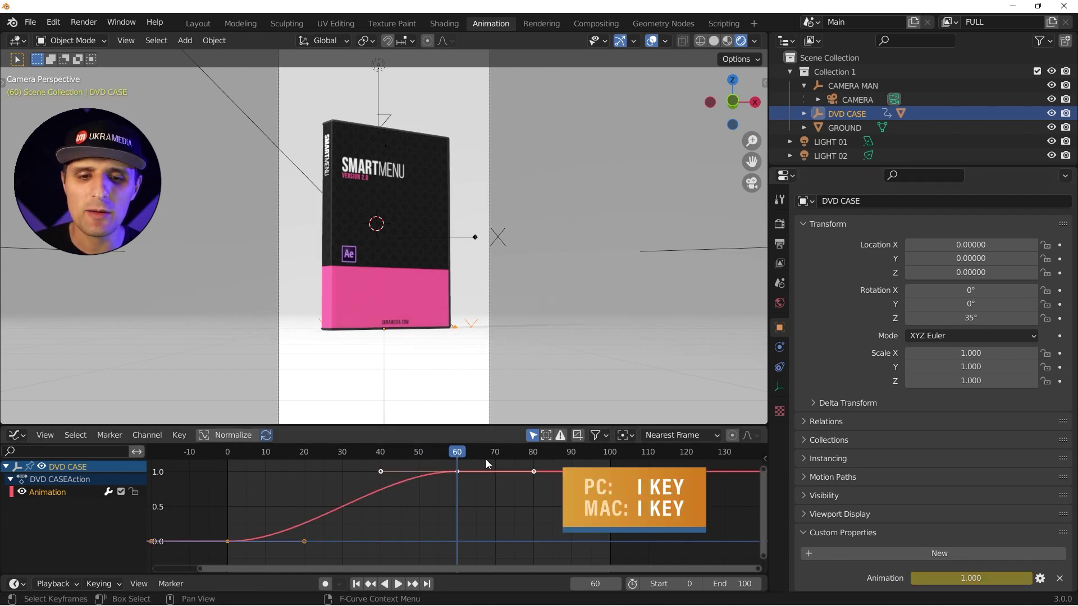
Preview the Animation property's keyframes by scrubbing back to frame 35 and playing, and return to frame 0
{"action": "left_click_drag", "start_coordinate": [458, 452], "coordinate": [362, 458]}
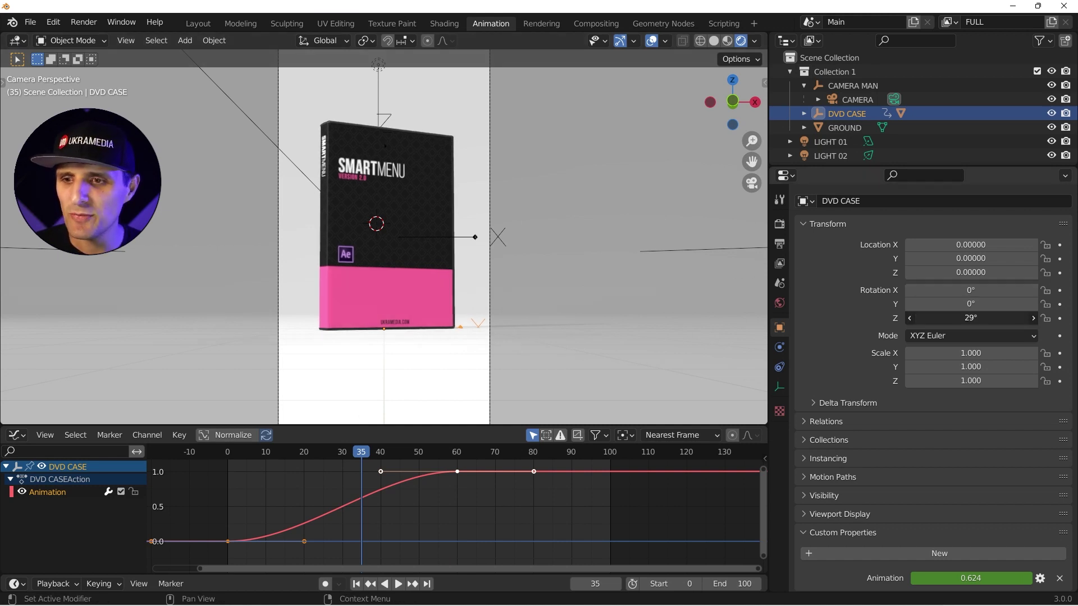
{"action": "key", "text": "space"}
{"action": "left_click", "coordinate": [225, 460]}
{"action": "key", "text": "space"}
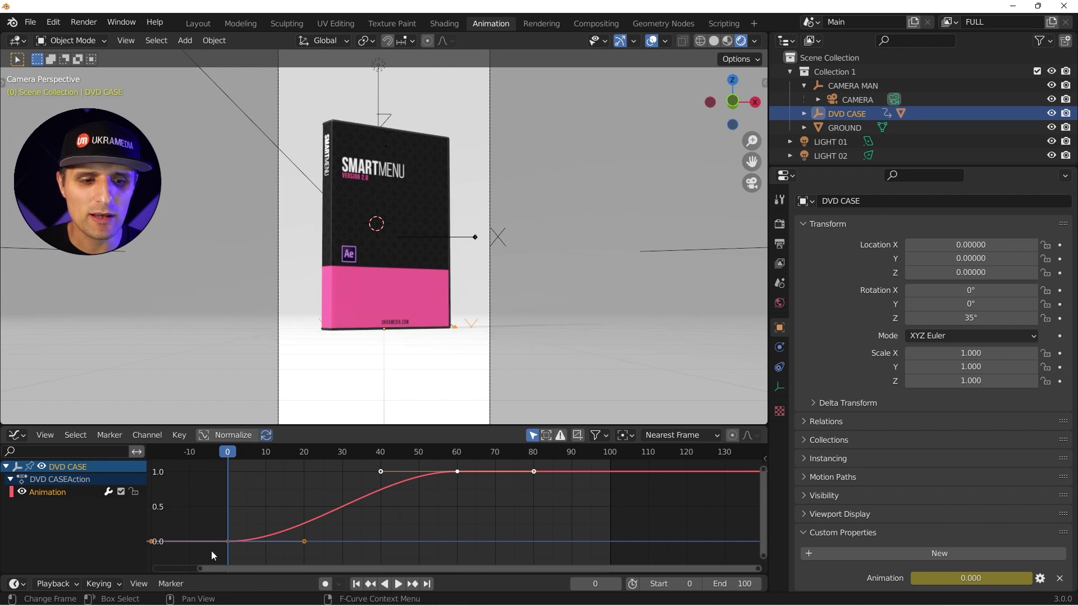
Try a Z rotation of -180° on the DVD case at frame 0, and return it to 35° at frame 61
{"action": "left_click_drag", "start_coordinate": [973, 319], "coordinate": [952, 319]}
{"action": "left_click", "coordinate": [977, 319]}
{"action": "type", "text": "-180"}
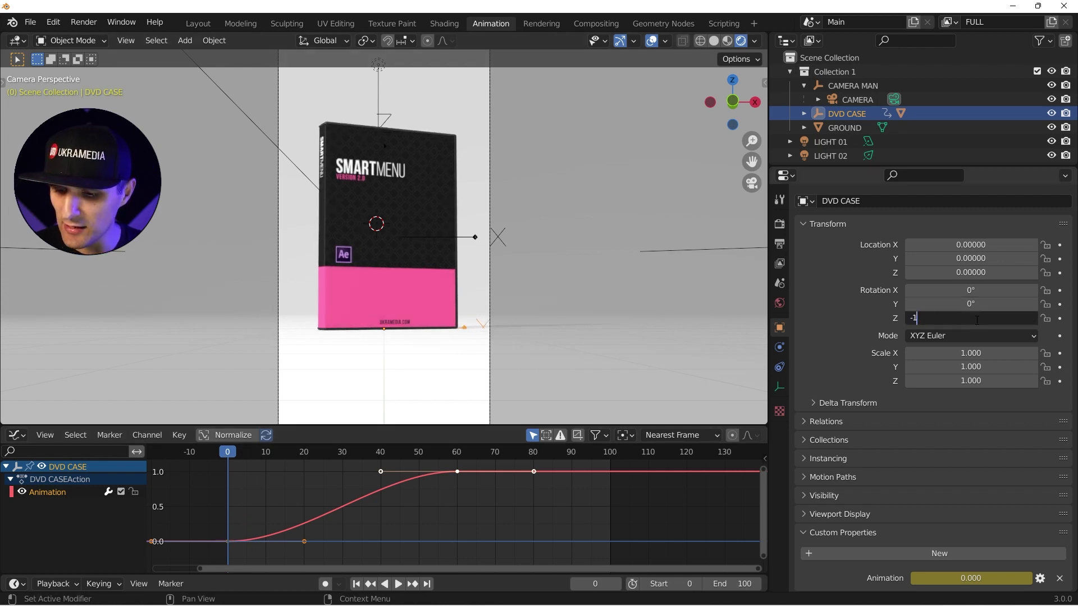
{"action": "key", "text": "Return"}
{"action": "left_click_drag", "start_coordinate": [230, 451], "coordinate": [462, 445]}
{"action": "left_click", "coordinate": [962, 318]}
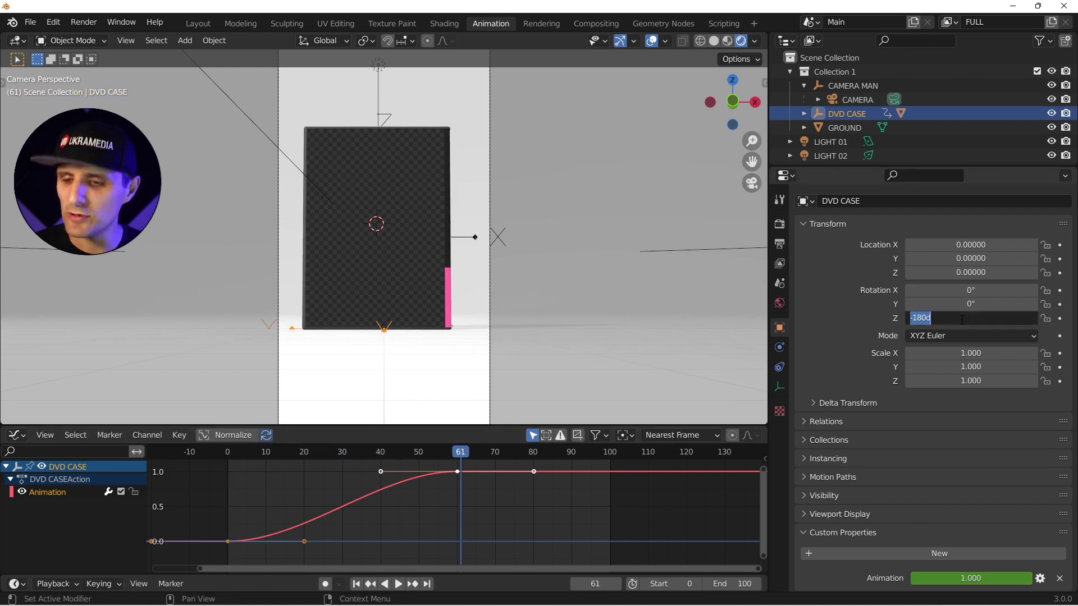
{"action": "type", "text": "35"}
{"action": "key", "text": "Return"}
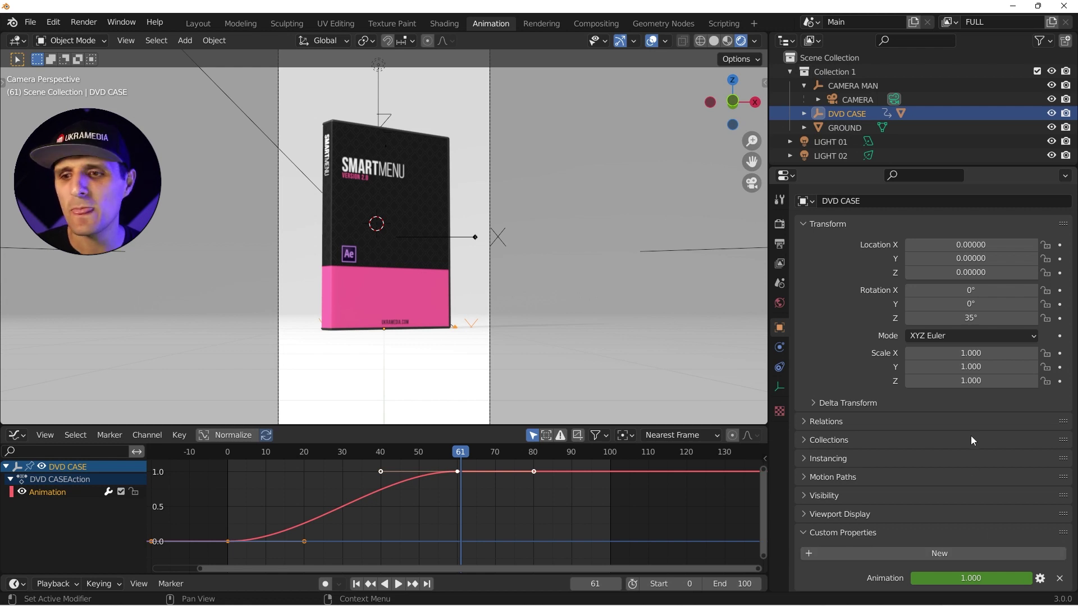
Add a driver to the DVD case's Z rotation, open it in the Drivers Editor, and enlarge the driver settings area
{"action": "right_click", "coordinate": [960, 319]}
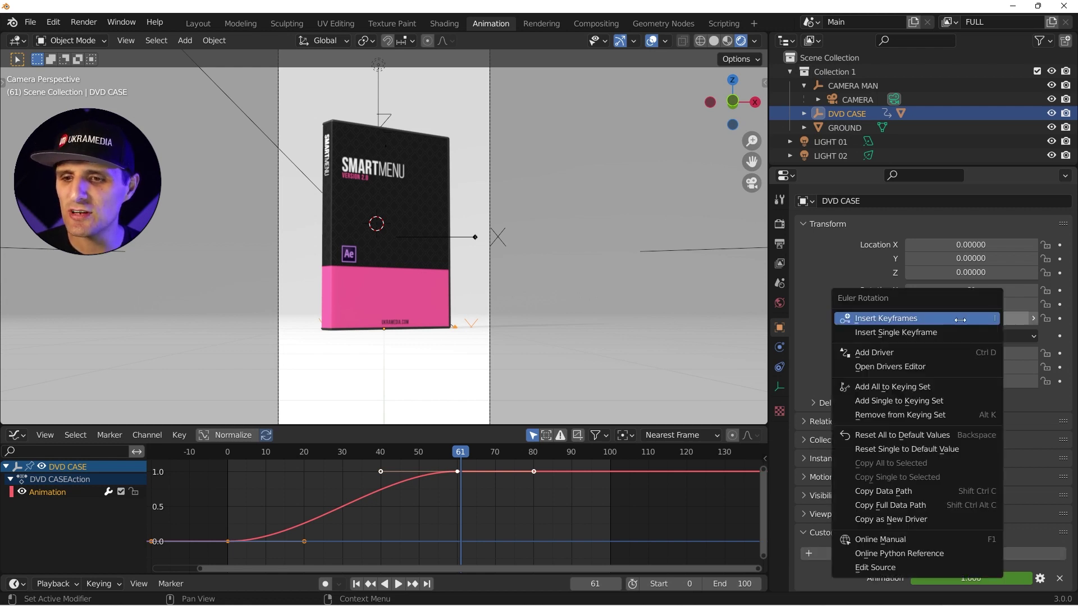
{"action": "left_click", "coordinate": [910, 352]}
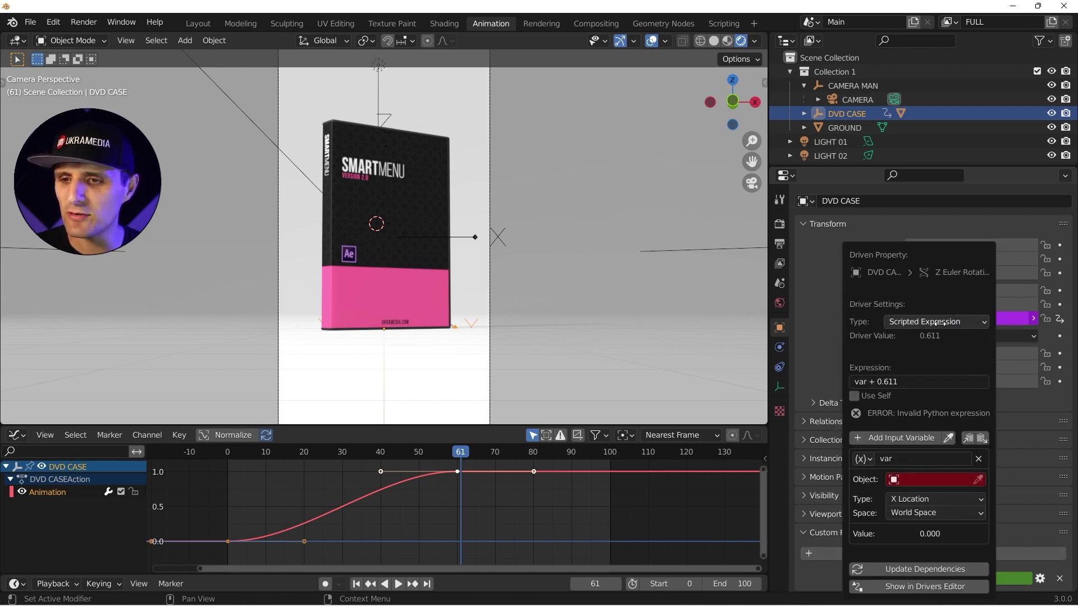
{"action": "right_click", "coordinate": [827, 323]}
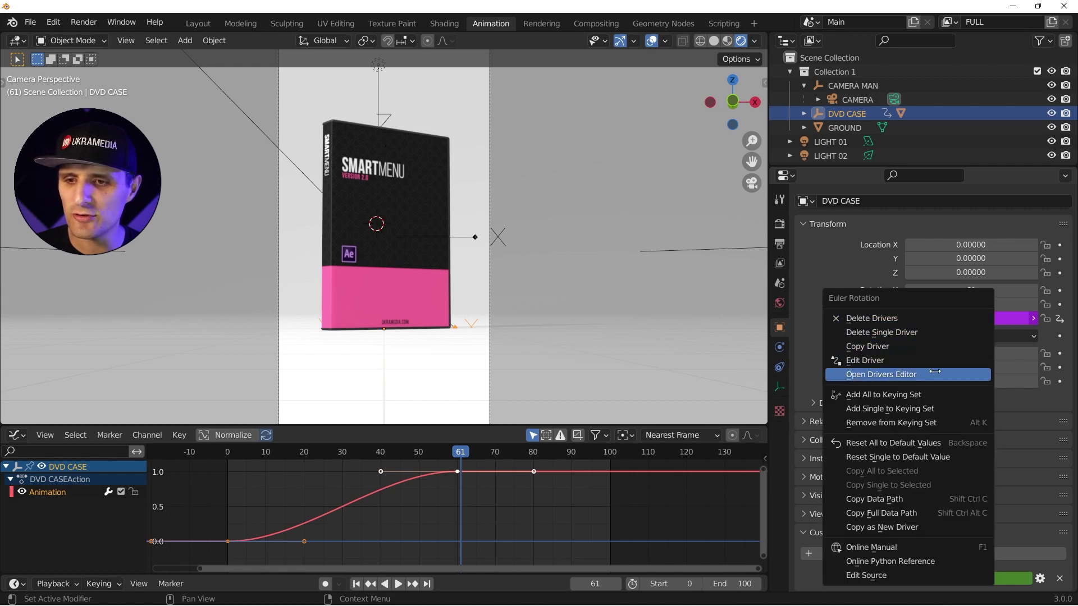
{"action": "left_click", "coordinate": [909, 374]}
{"action": "left_click_drag", "start_coordinate": [750, 188], "coordinate": [420, 66]}
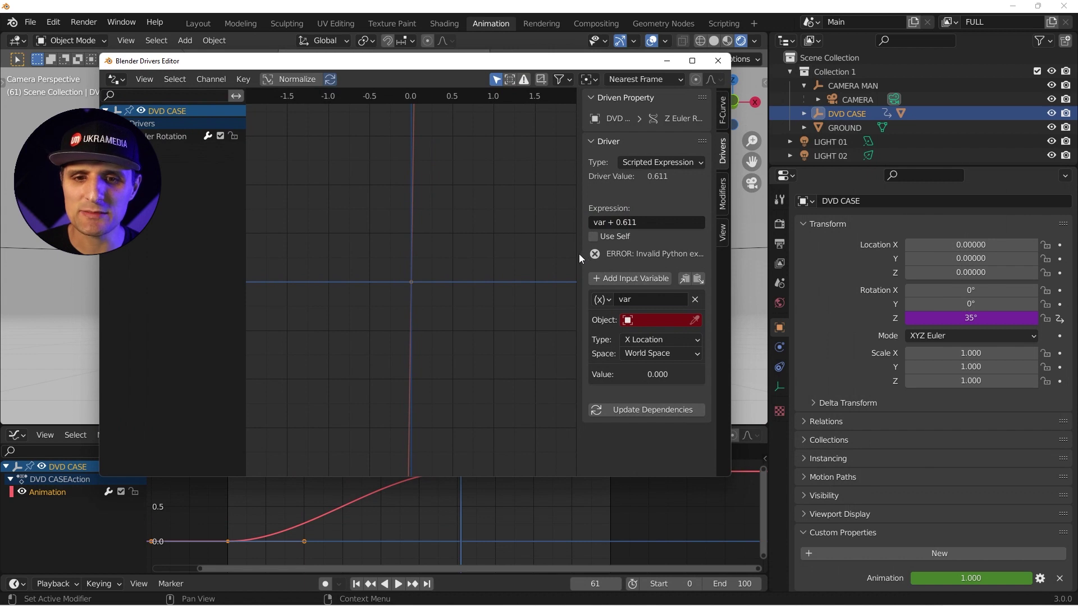
{"action": "left_click_drag", "start_coordinate": [578, 254], "coordinate": [369, 248]}
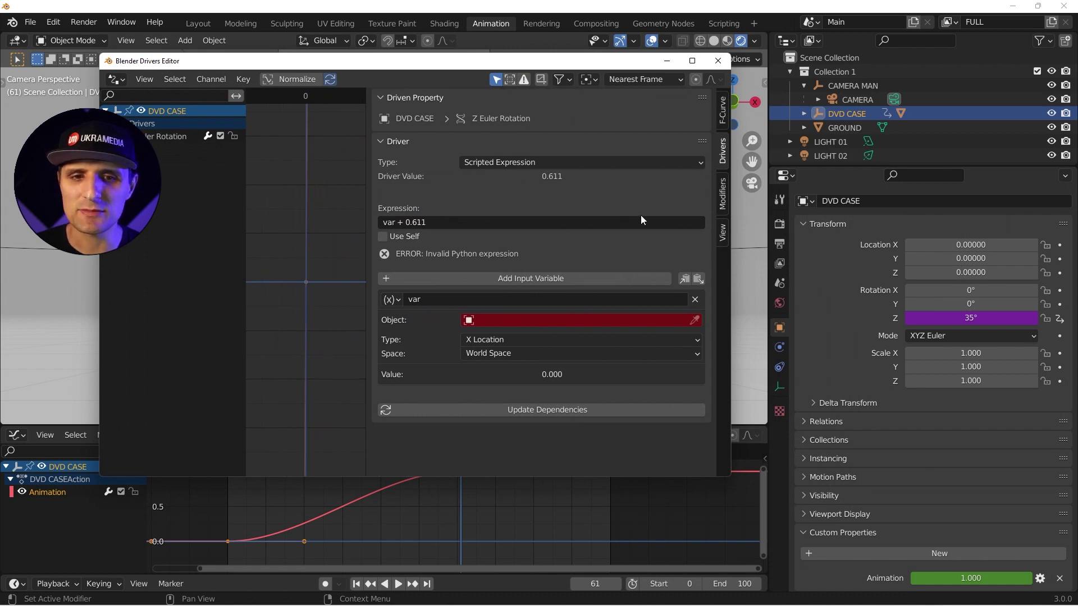
{"action": "left_click_drag", "start_coordinate": [616, 66], "coordinate": [647, 89]}
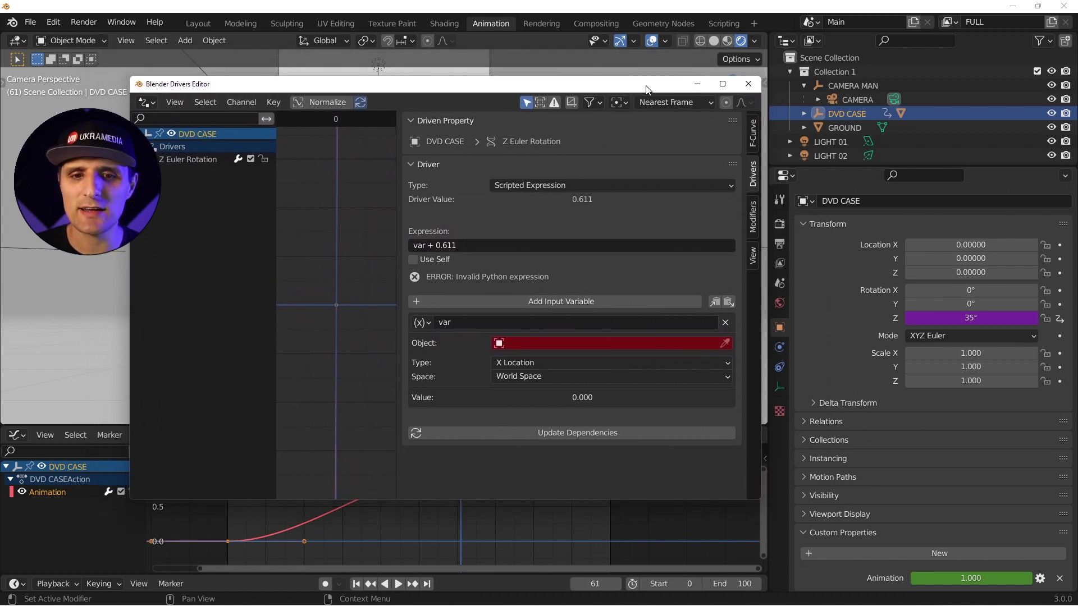
Replace the driver's default input variable with a new Single Property variable named anim
{"action": "left_click", "coordinate": [726, 324]}
{"action": "left_click", "coordinate": [570, 303]}
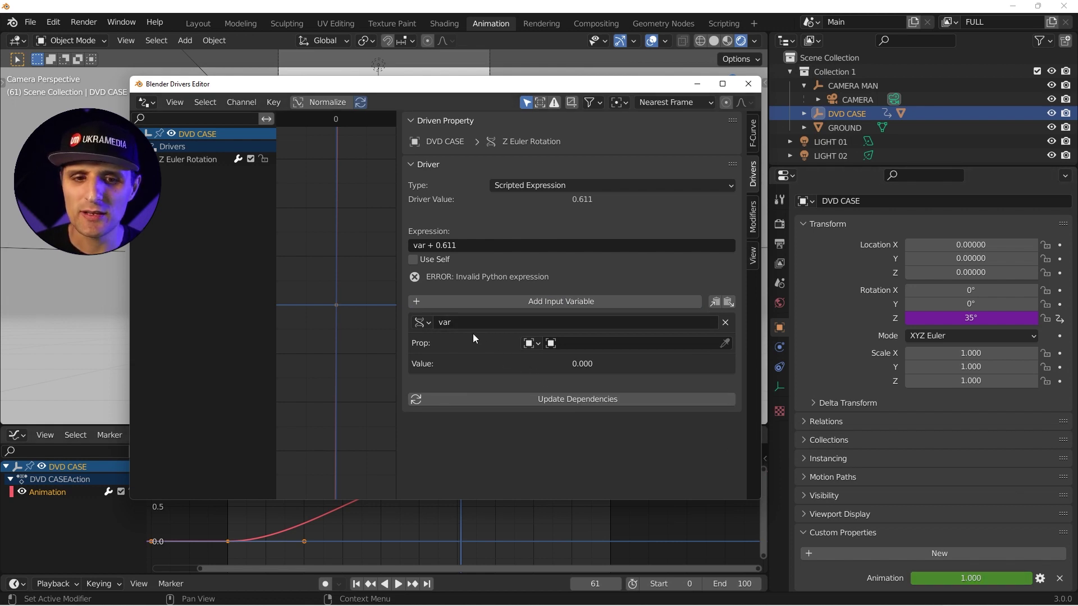
{"action": "left_click", "coordinate": [423, 323]}
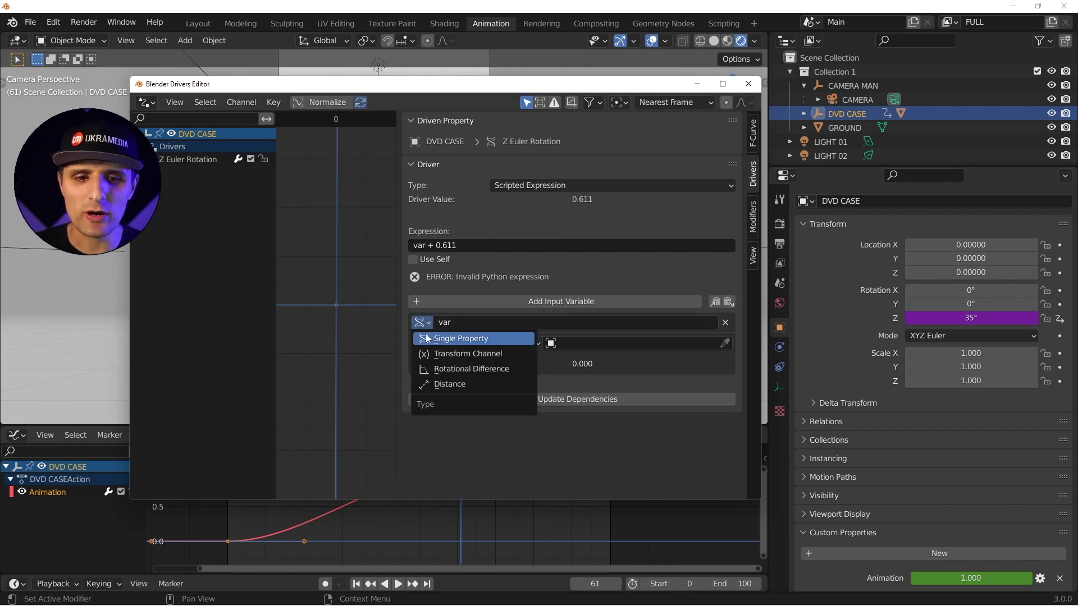
{"action": "left_click", "coordinate": [480, 342]}
{"action": "left_click", "coordinate": [478, 321]}
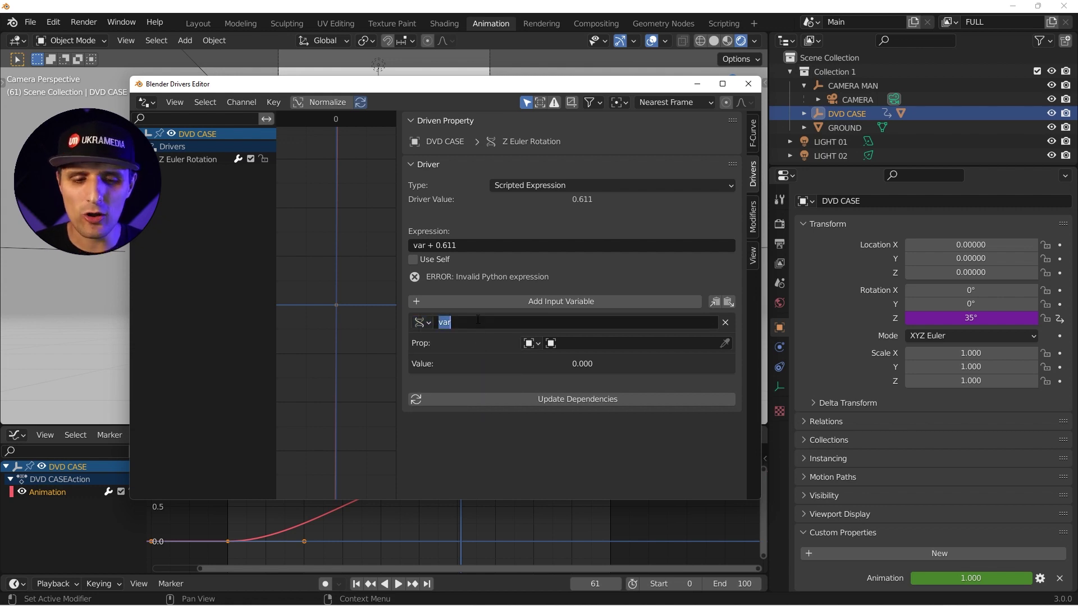
{"action": "type", "text": "anim"}
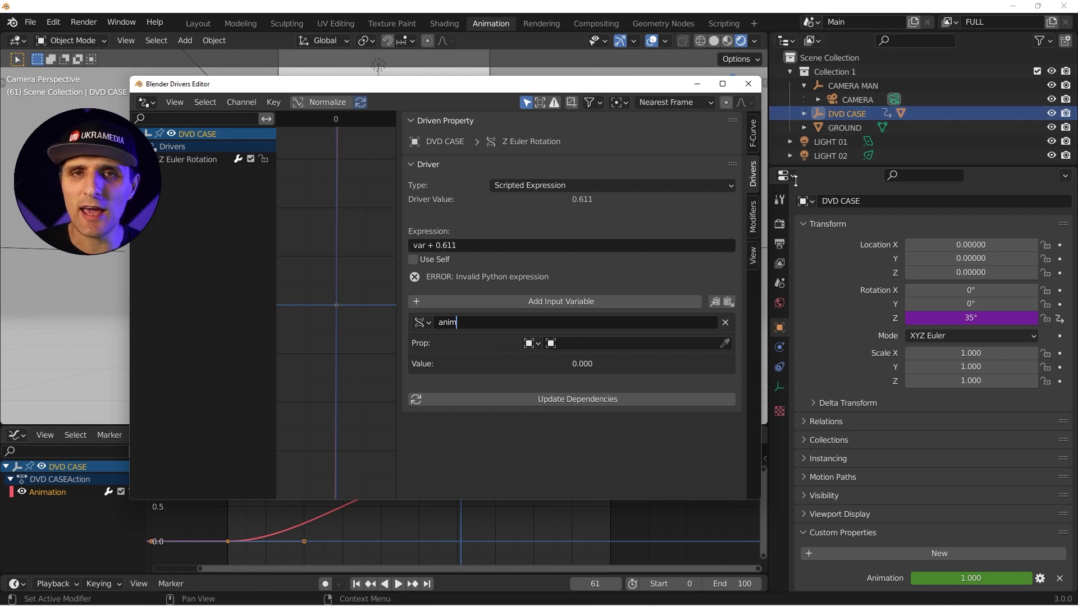
Link the anim variable to the DVD CASE object, using the Animation property's copied data path ["Animation"]
{"action": "left_click", "coordinate": [568, 343]}
{"action": "left_click", "coordinate": [577, 343]}
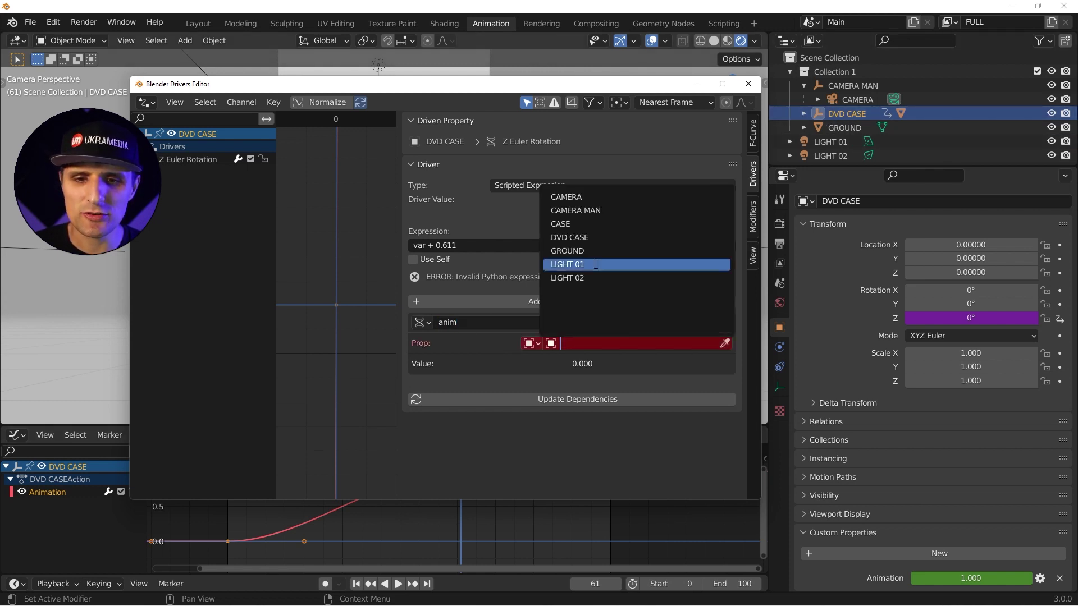
{"action": "left_click", "coordinate": [586, 237]}
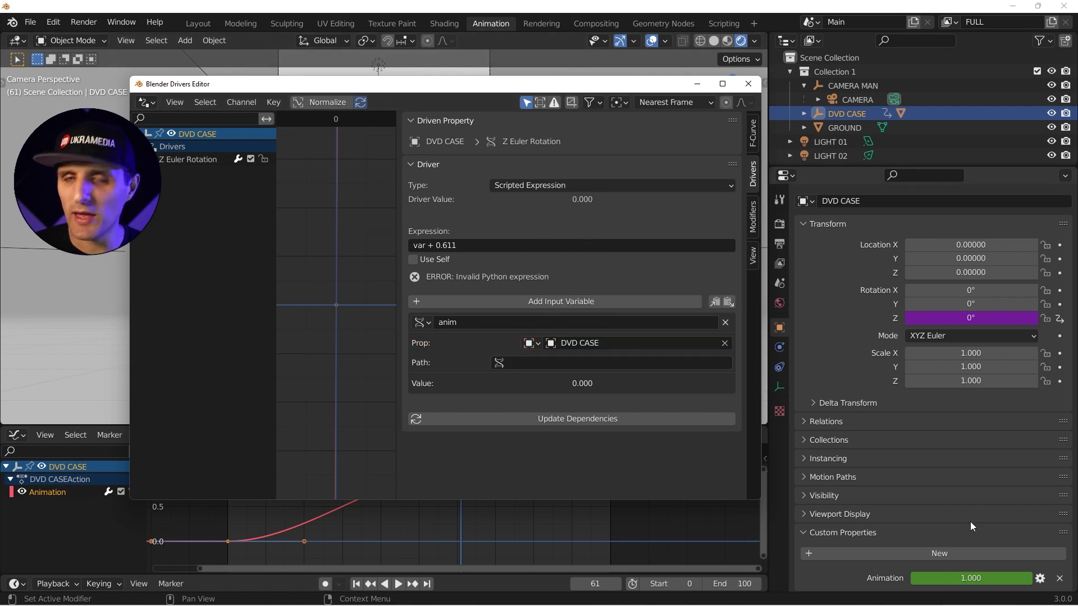
{"action": "right_click", "coordinate": [967, 577]}
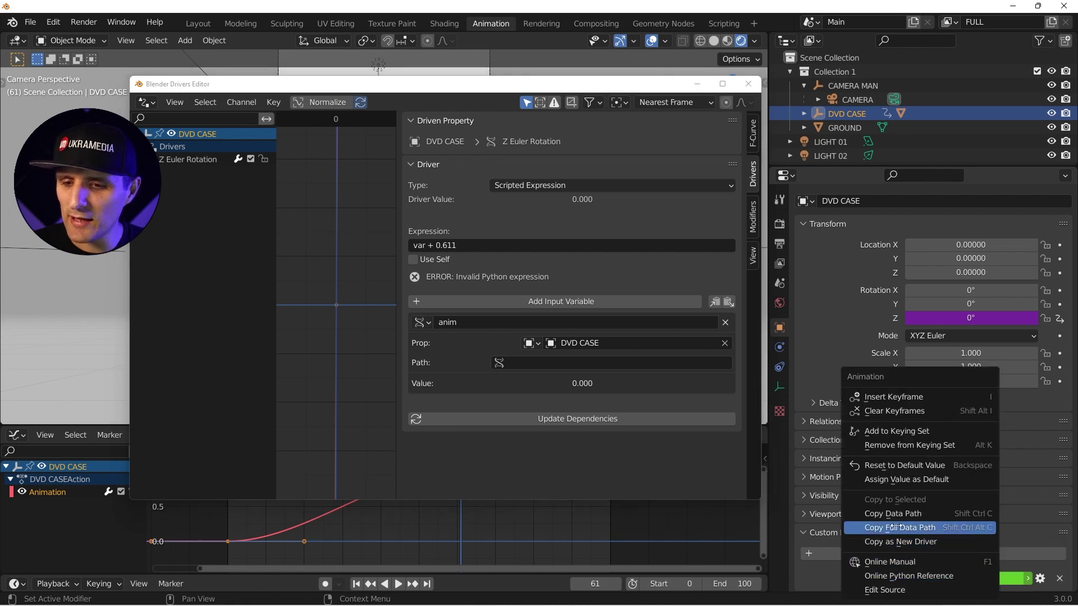
{"action": "left_click", "coordinate": [932, 513]}
{"action": "left_click", "coordinate": [567, 365]}
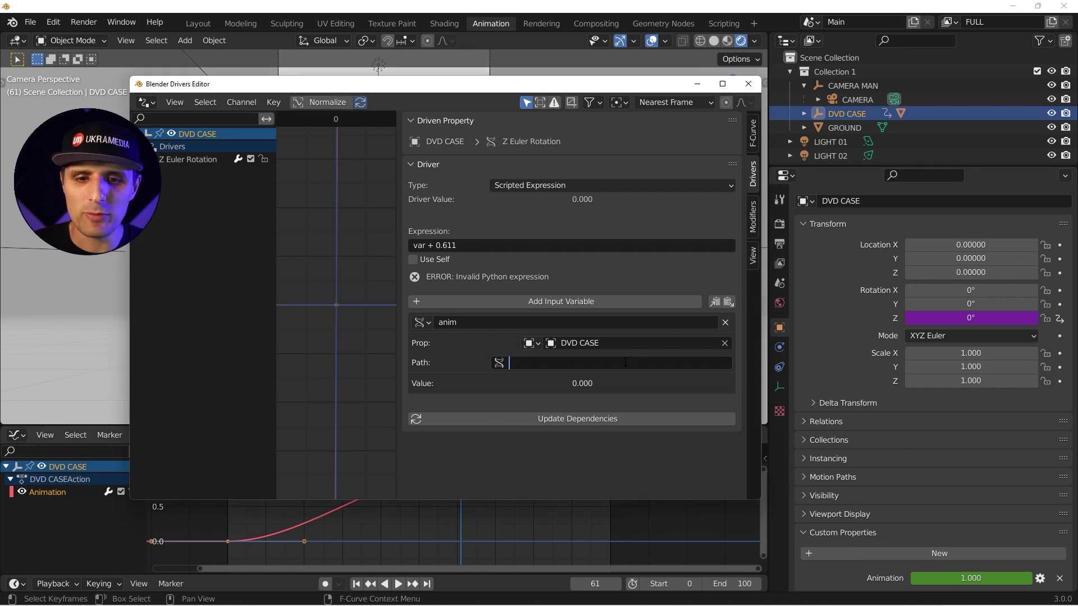
{"action": "key", "text": "ctrl+v"}
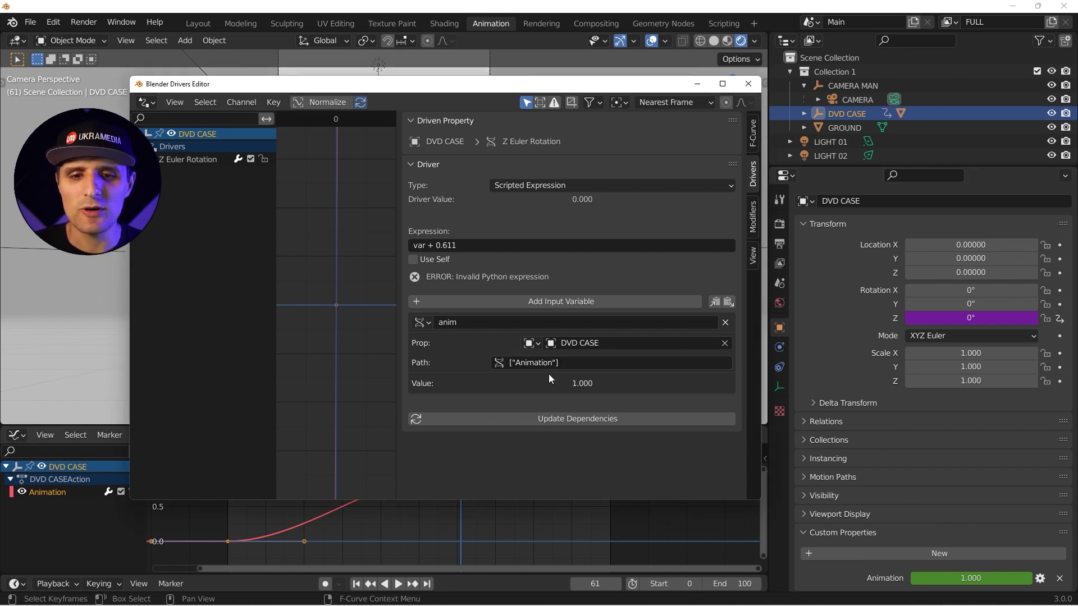
Play the animation through to frame 32 and update the driver's dependencies to check the anim variable's value
{"action": "left_click", "coordinate": [381, 517]}
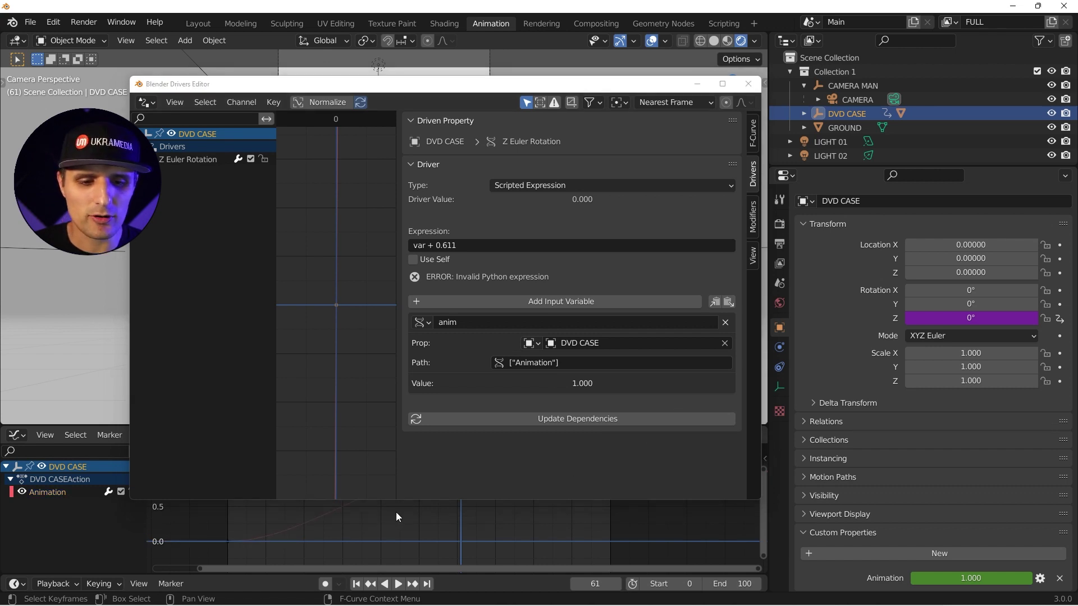
{"action": "key", "text": "space"}
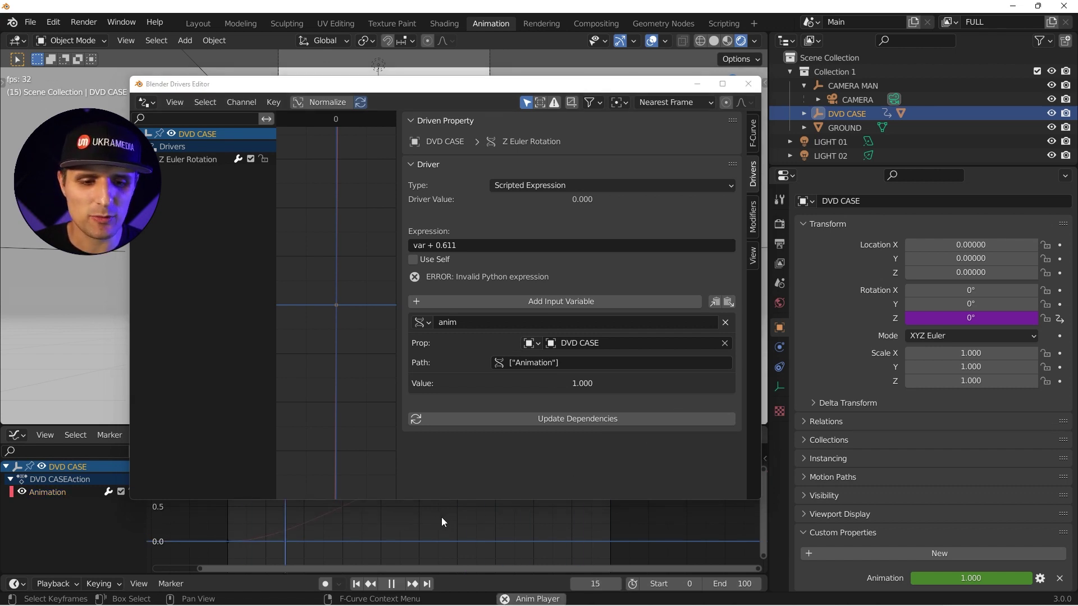
{"action": "key", "text": "space"}
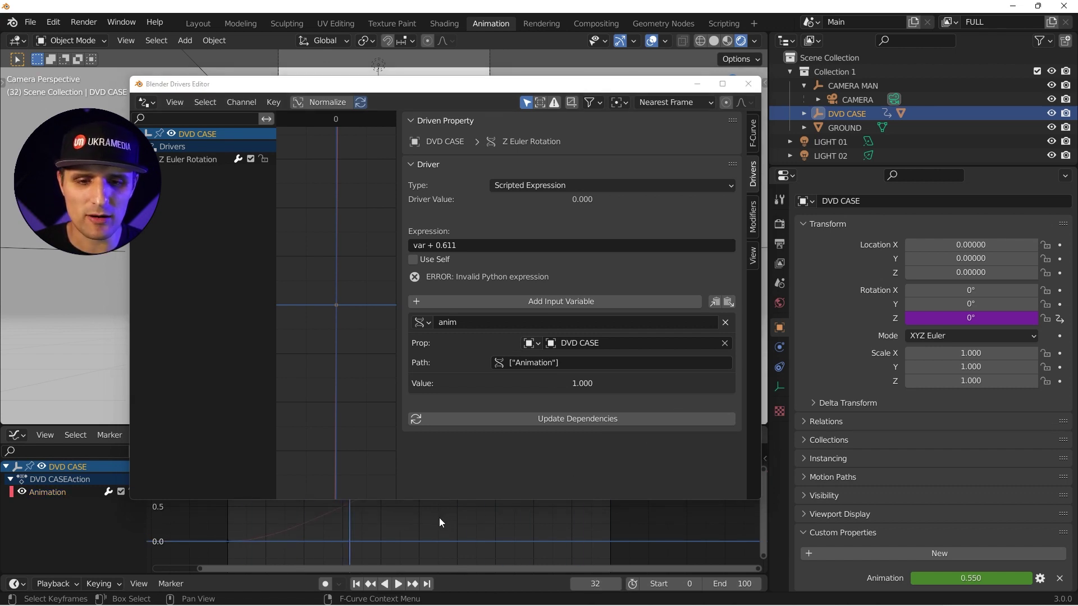
{"action": "left_click", "coordinate": [586, 420]}
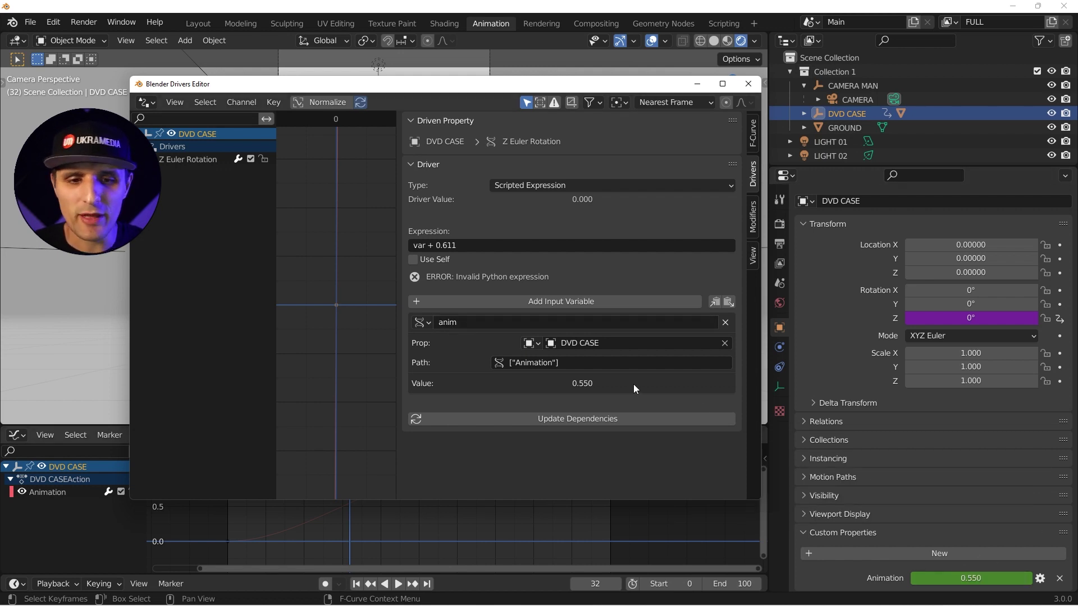
Enter the driver expression (anim - 0)/(1 - 0) * (endMax - endMin) + endMin, using 0 for startMin and 1 for startMax
{"action": "left_click", "coordinate": [488, 321]}
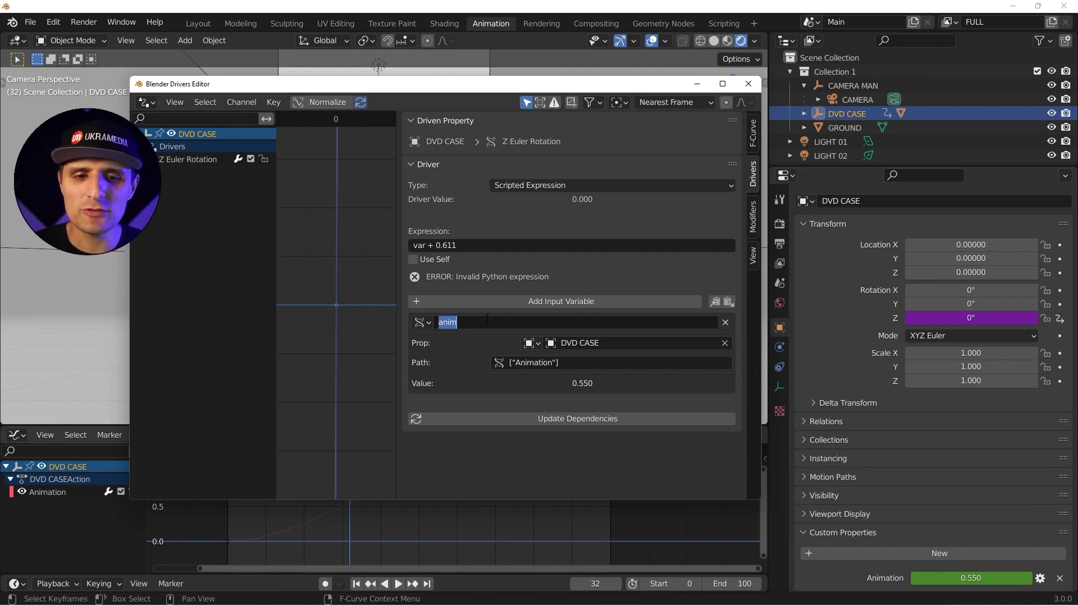
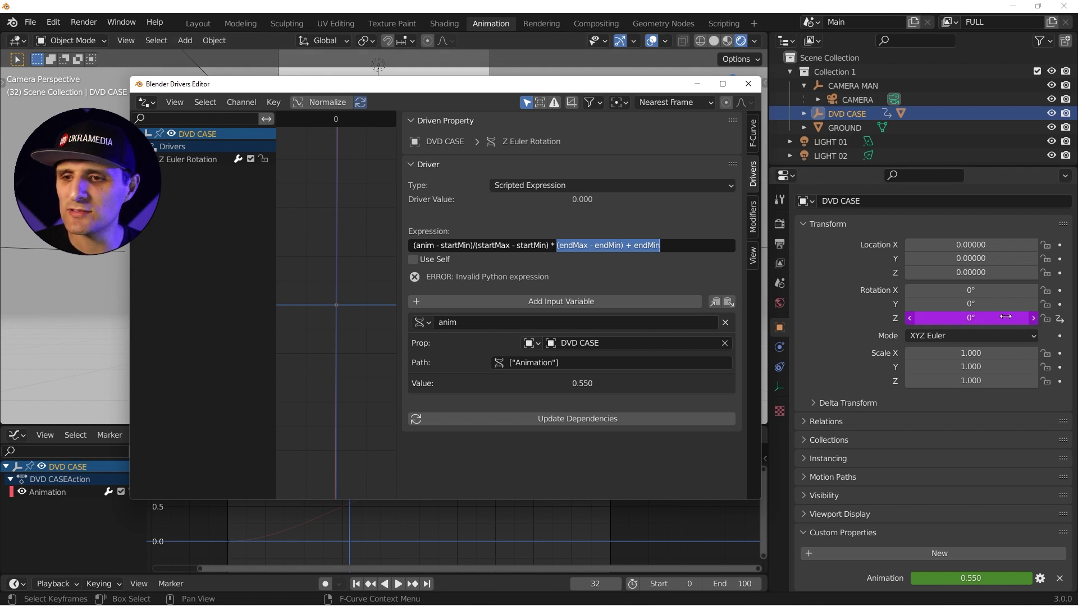
{"action": "double_click", "coordinate": [425, 245]}
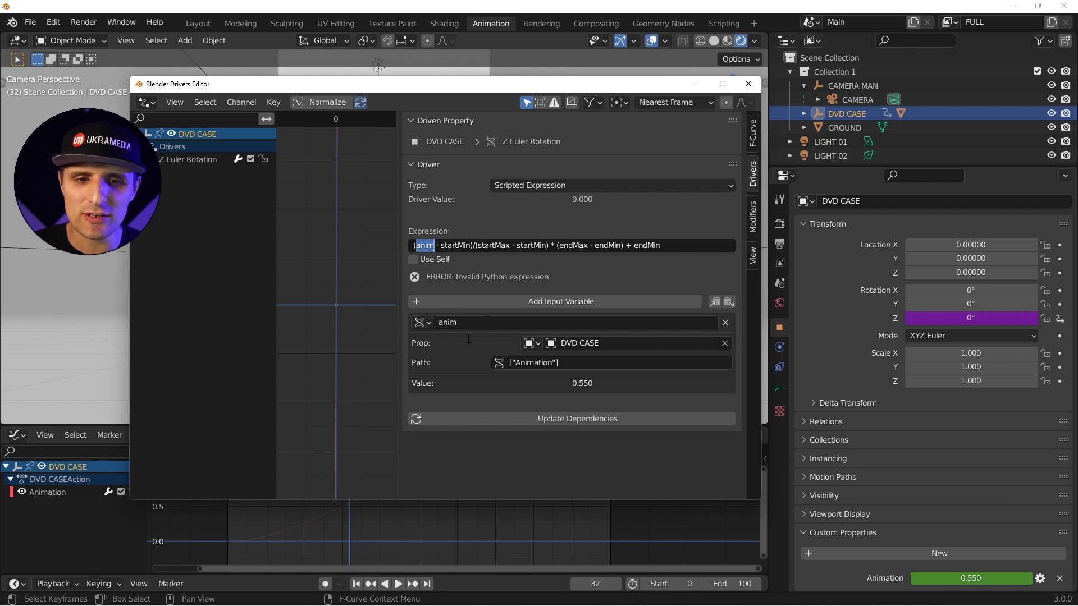
{"action": "double_click", "coordinate": [464, 250]}
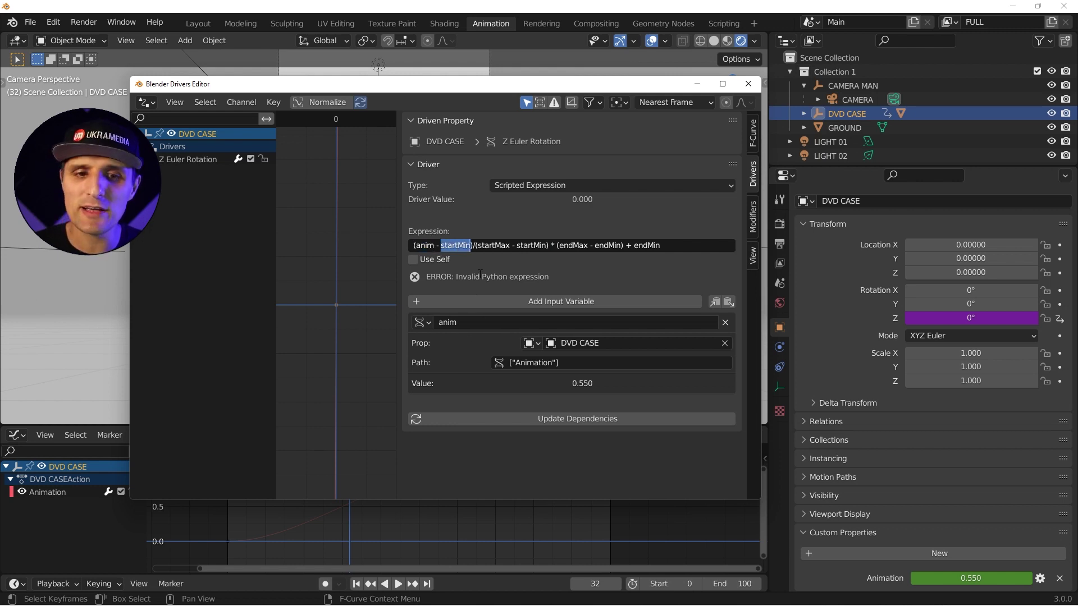
{"action": "type", "text": "0"}
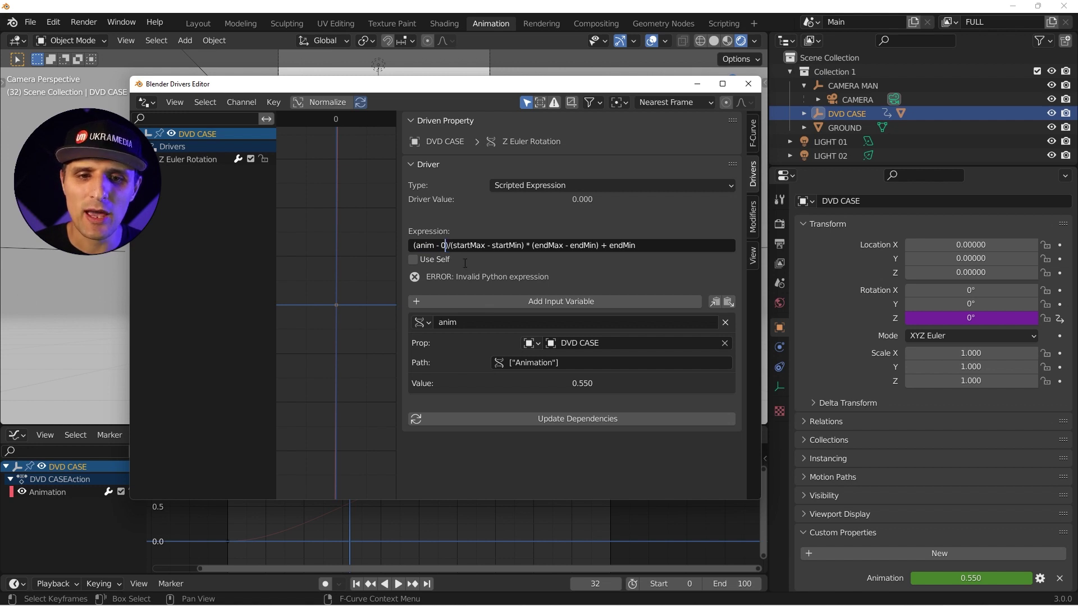
{"action": "double_click", "coordinate": [469, 246]}
{"action": "type", "text": "1"}
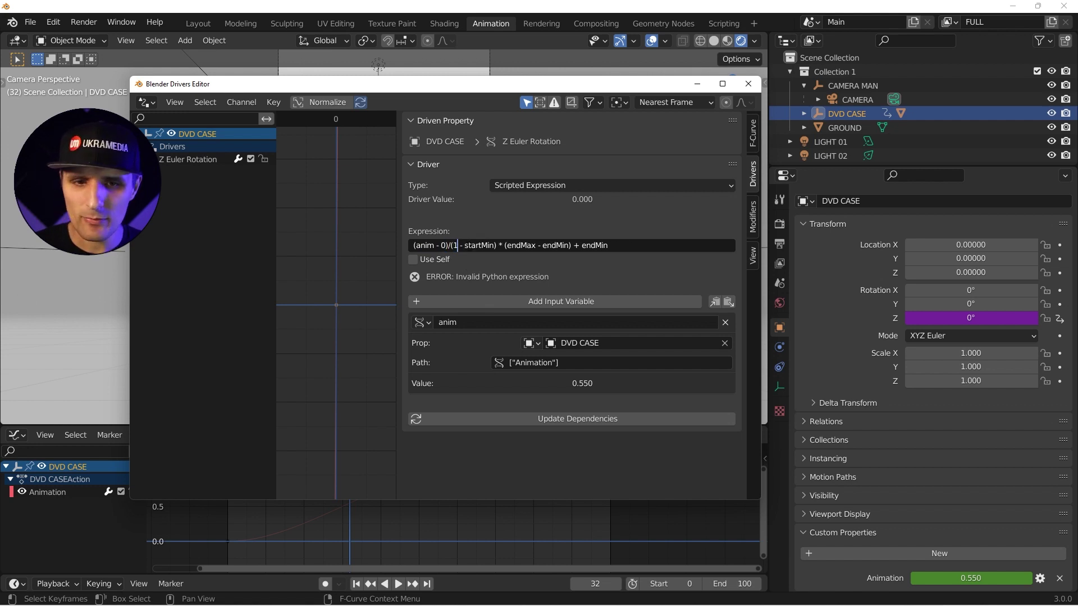
{"action": "double_click", "coordinate": [484, 246]}
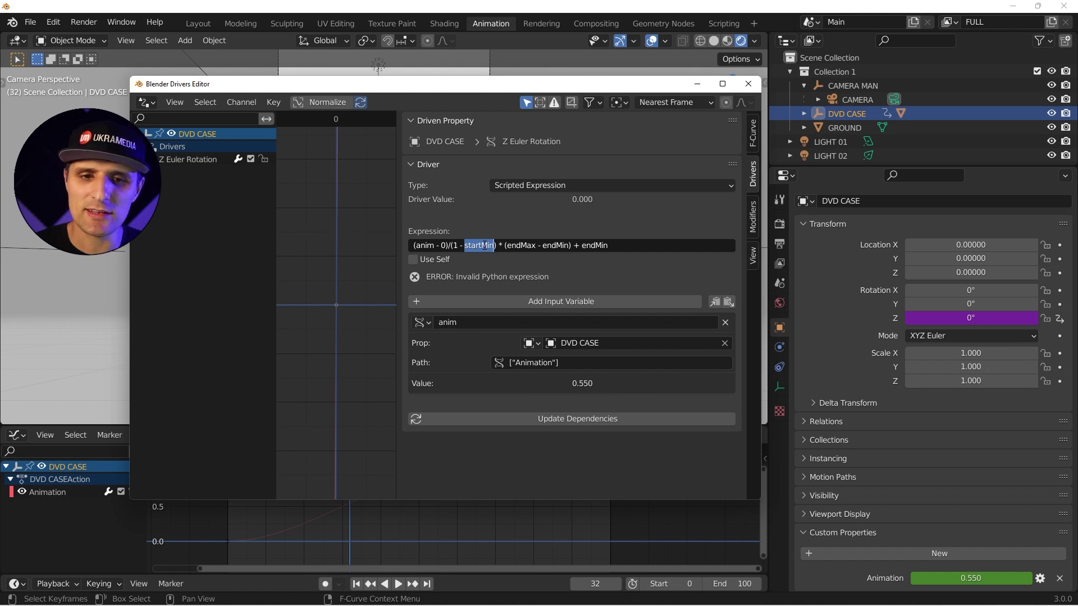
{"action": "type", "text": "0"}
{"action": "left_click_drag", "start_coordinate": [470, 245], "coordinate": [422, 245]}
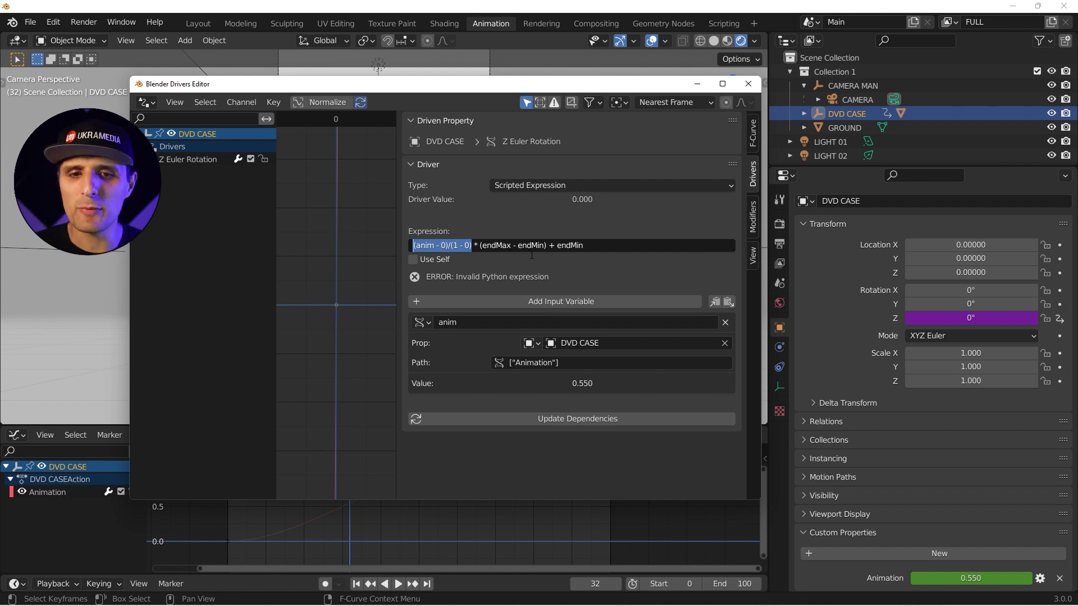
Replace both endMin placeholders with -180 and endMax with 35 in the Z rotation driver expression
{"action": "double_click", "coordinate": [530, 245]}
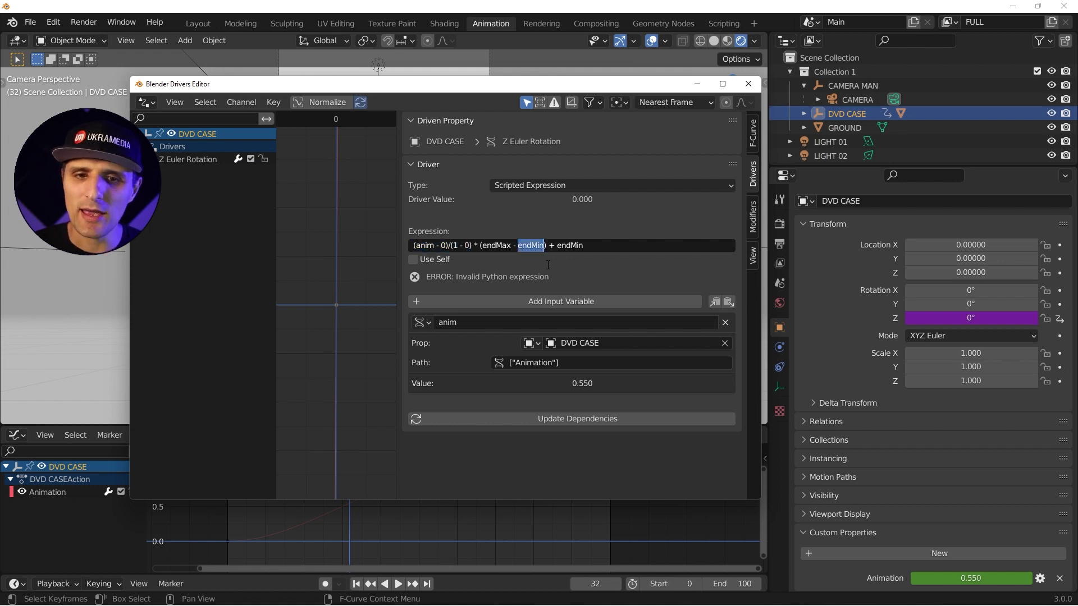
{"action": "type", "text": "-180"}
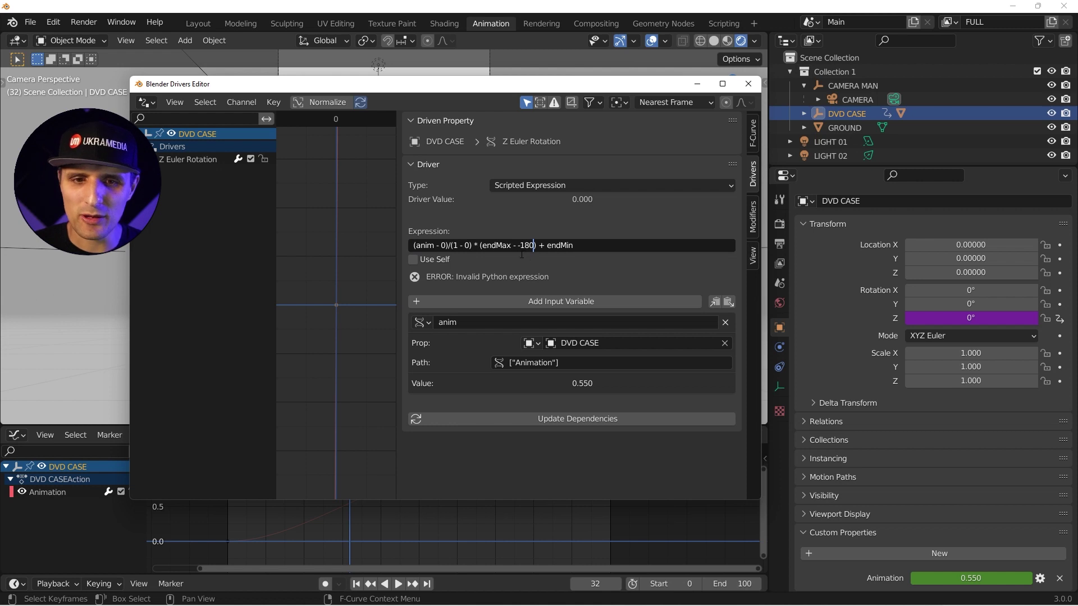
{"action": "left_click_drag", "start_coordinate": [518, 252], "coordinate": [535, 253]}
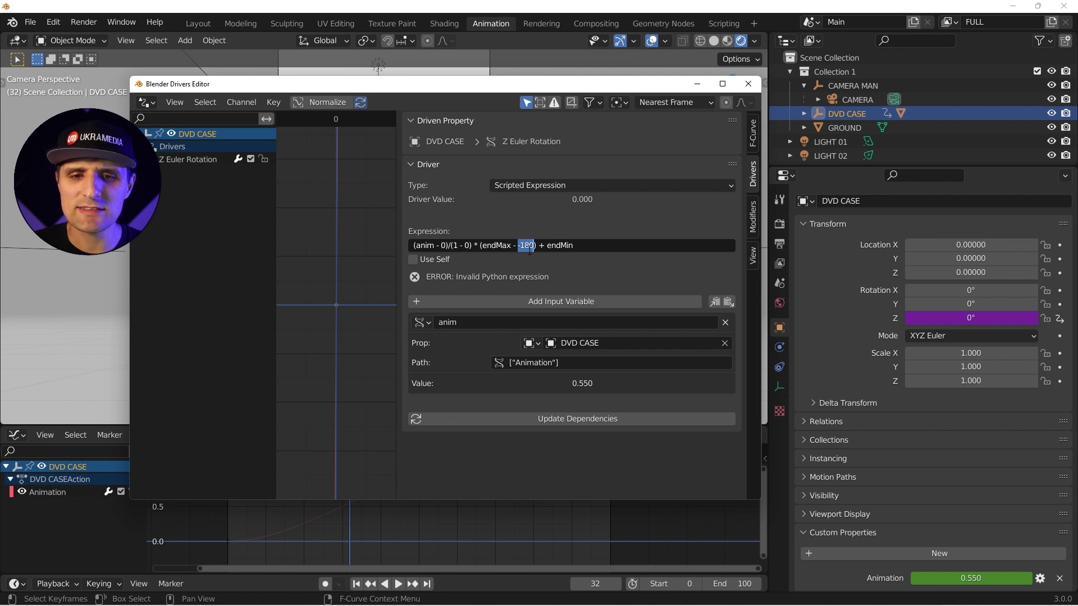
{"action": "double_click", "coordinate": [557, 246]}
{"action": "type", "text": "-18"}
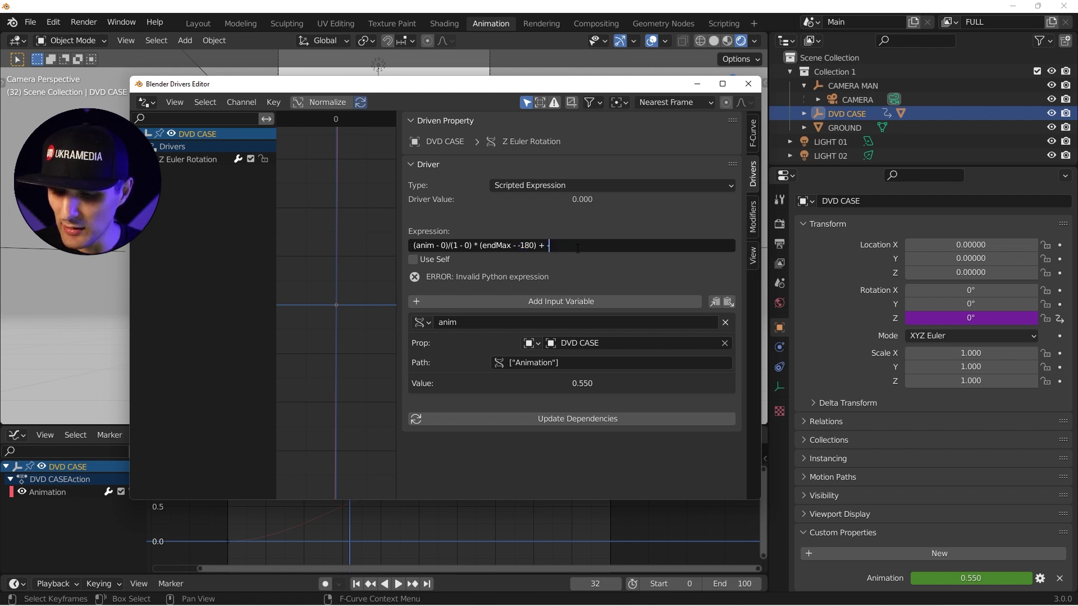
{"action": "type", "text": "0"}
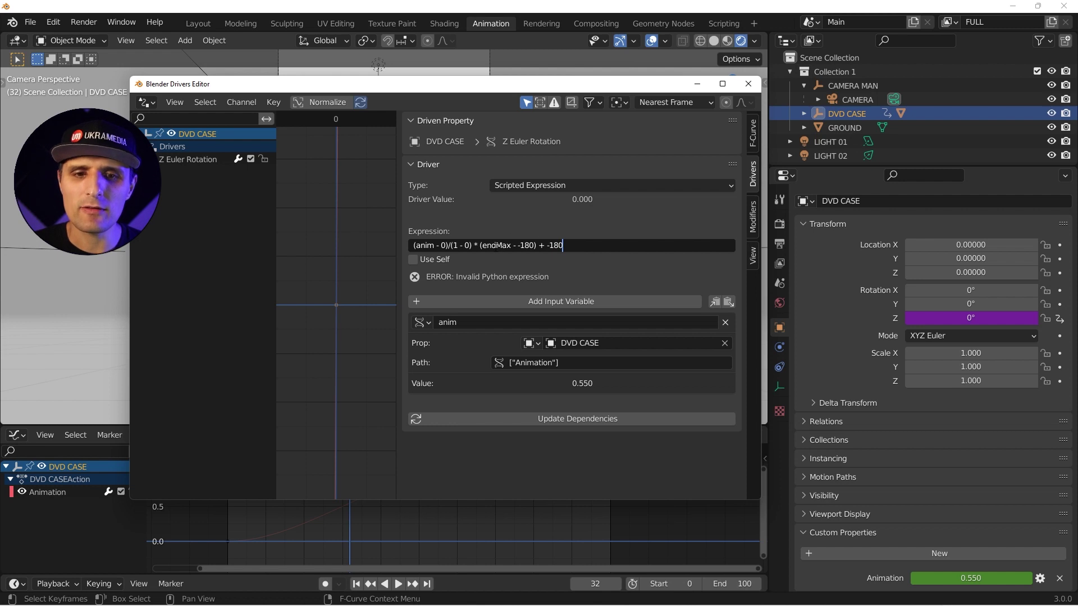
{"action": "double_click", "coordinate": [496, 245]}
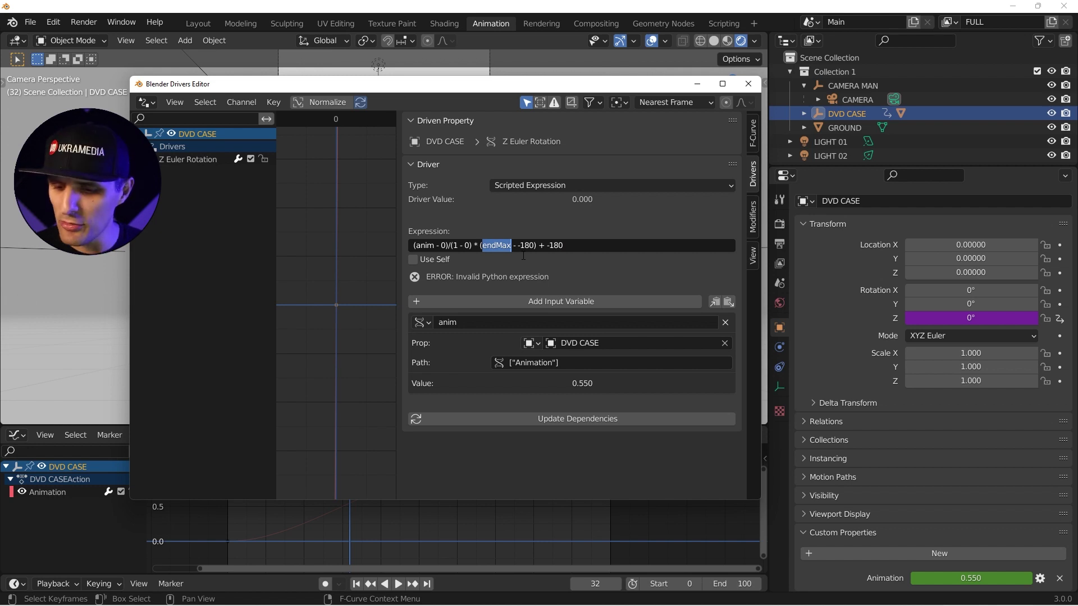
{"action": "type", "text": "35"}
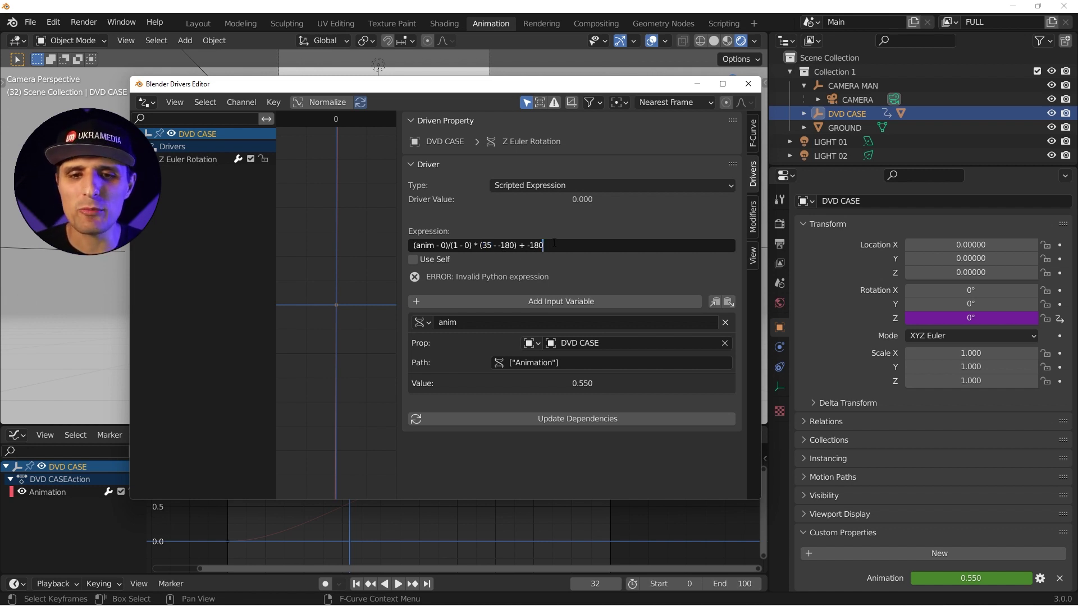
Wrap the whole driver expression in radians( ), apply it, and close the Drivers Editor
{"action": "type", "text": ")"}
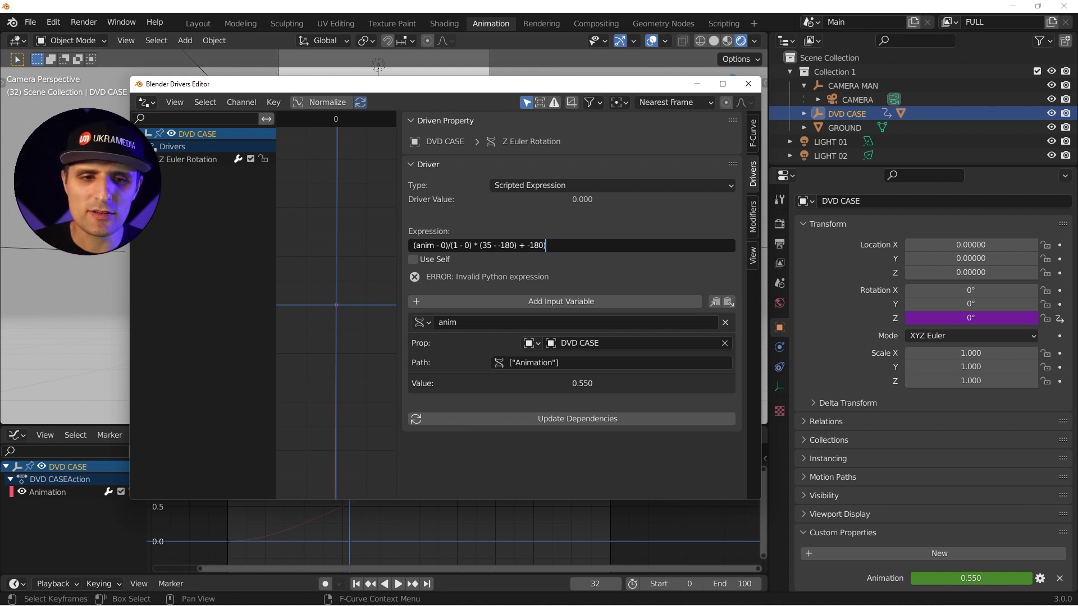
{"action": "key", "text": "Home"}
{"action": "type", "text": "("}
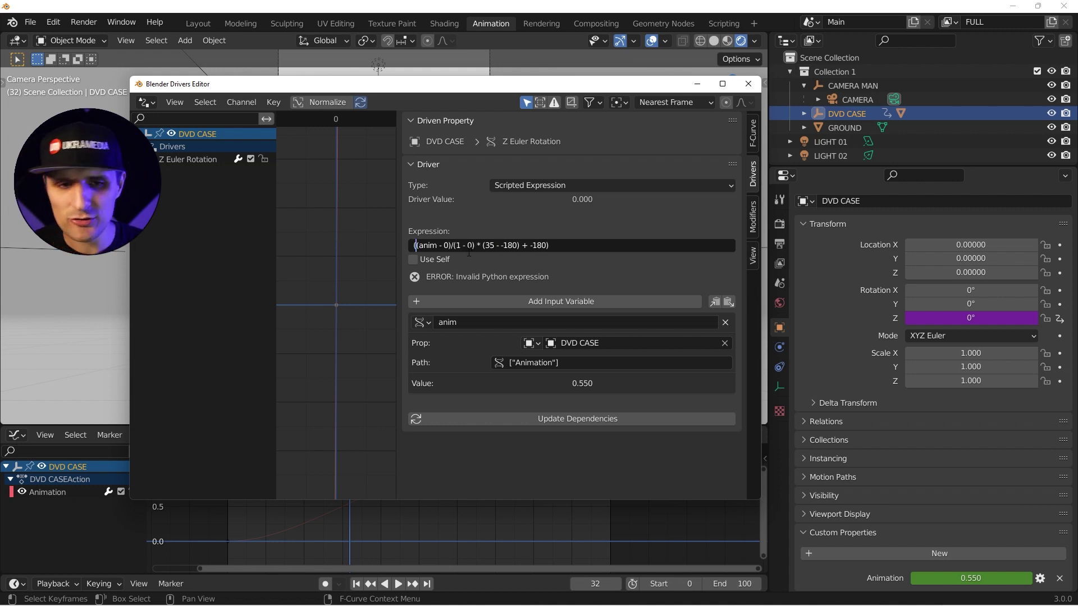
{"action": "type", "text": "radians"}
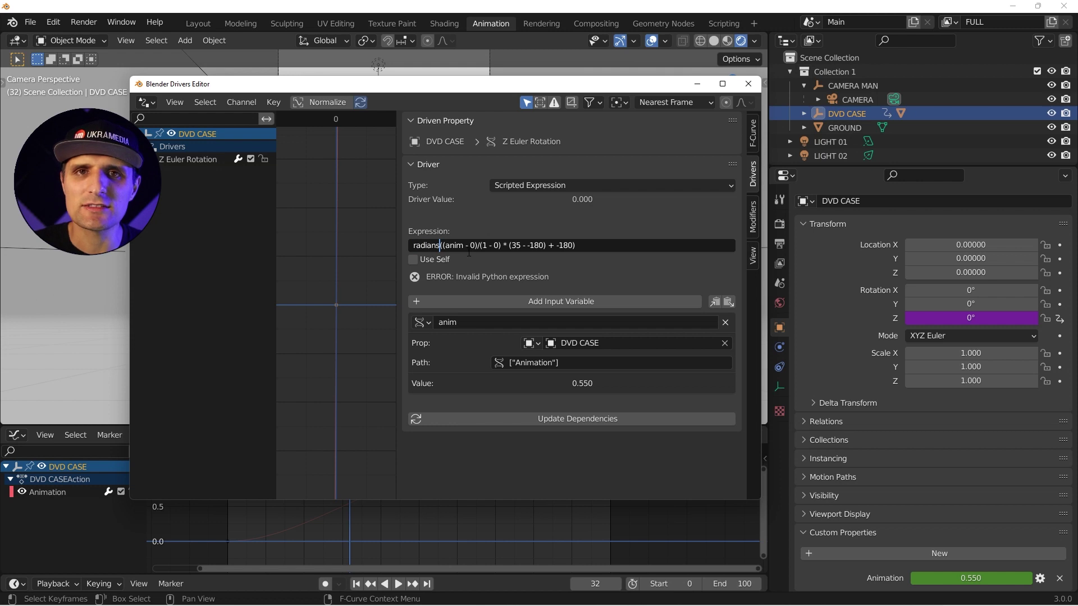
{"action": "left_click", "coordinate": [568, 418]}
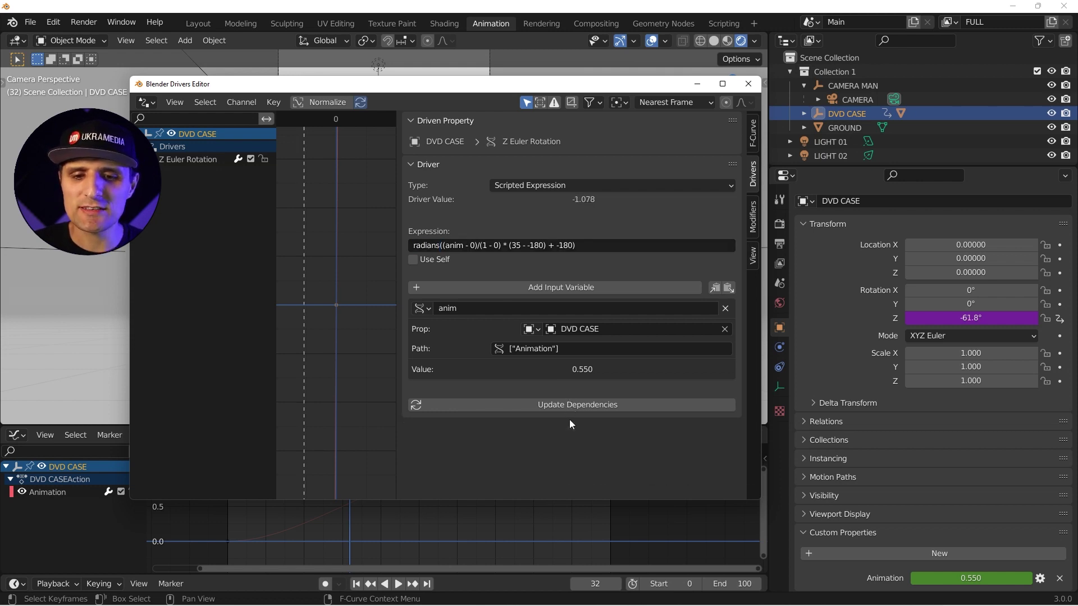
{"action": "left_click", "coordinate": [752, 85]}
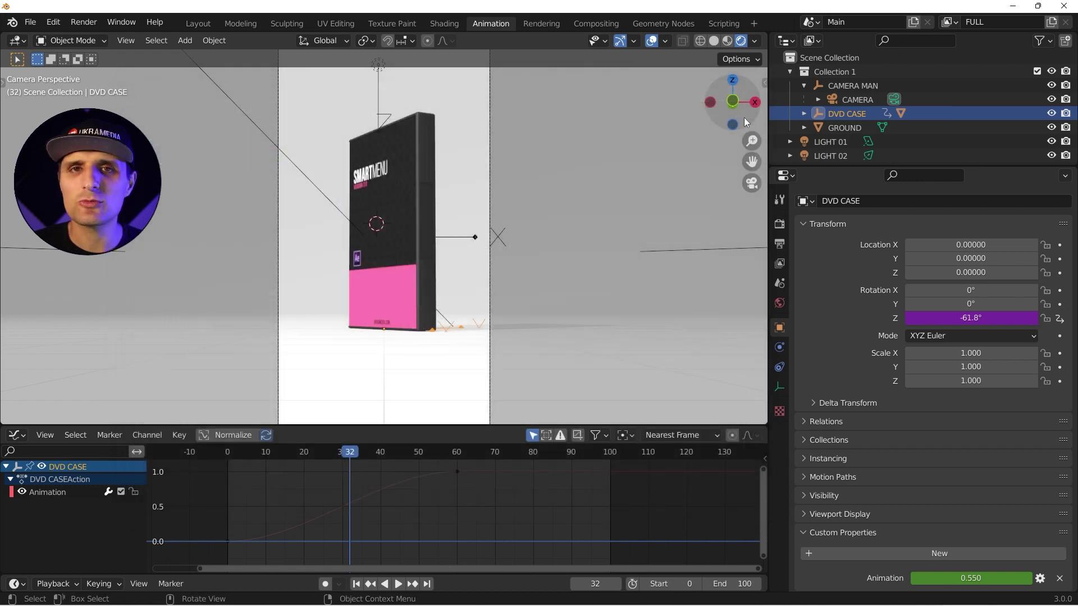
Play and scrub the animation between frames 0 and 60 to check the DVD case's driven Z rotation
{"action": "left_click", "coordinate": [272, 459]}
{"action": "key", "text": "space"}
{"action": "left_click_drag", "start_coordinate": [272, 459], "coordinate": [222, 459]}
{"action": "key", "text": "space"}
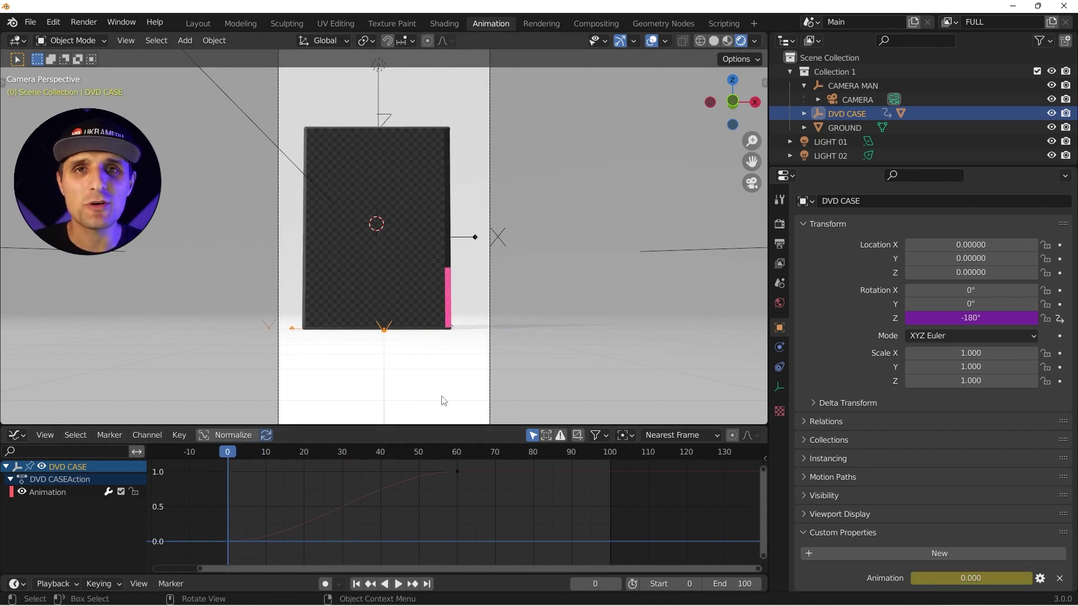
{"action": "key", "text": "space"}
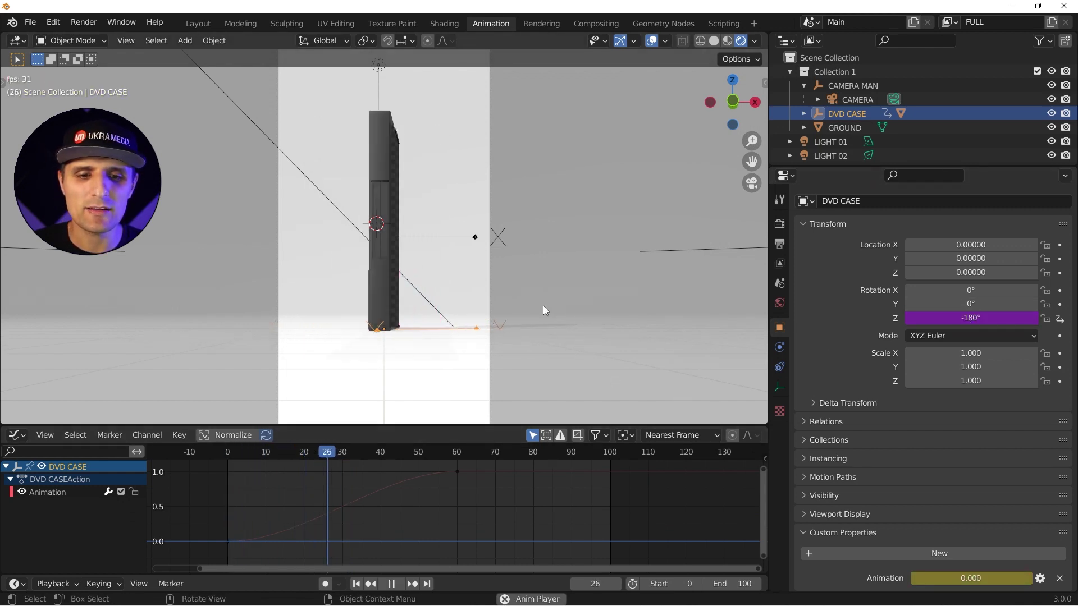
{"action": "left_click_drag", "start_coordinate": [466, 454], "coordinate": [456, 452]}
{"action": "key", "text": "space"}
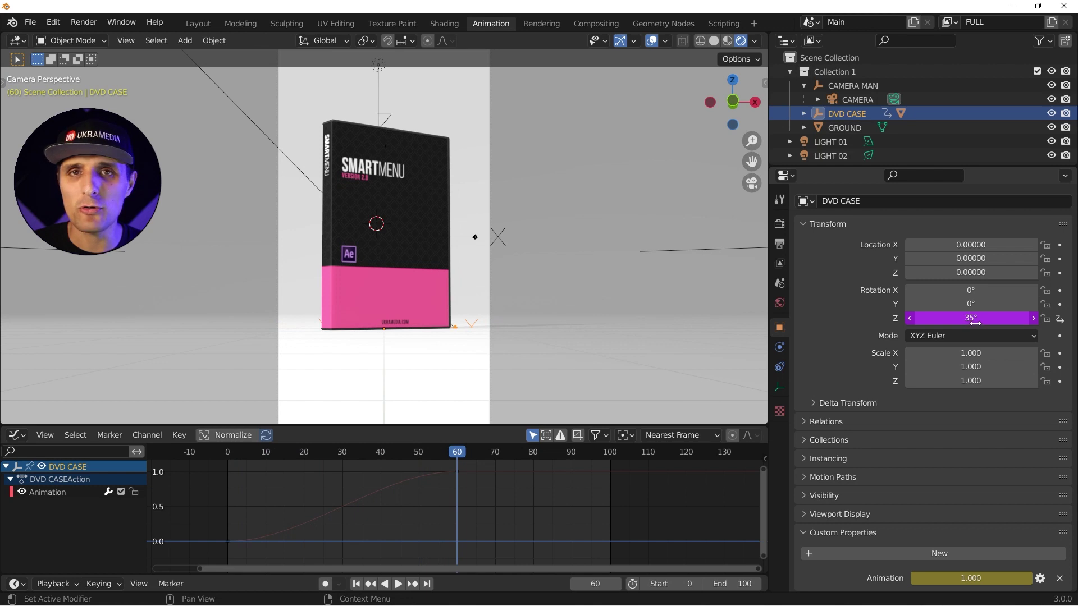
{"action": "key", "text": "shift+Left"}
{"action": "key", "text": "space"}
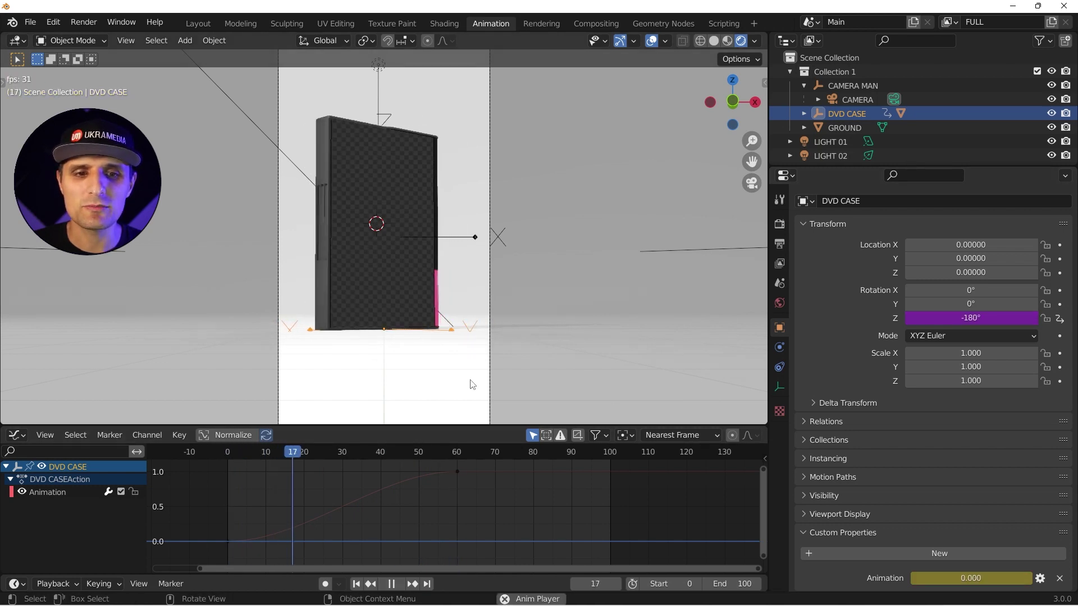
{"action": "key", "text": "space"}
Copy the driver from the DVD case's Z rotation and select the CAMERA object
{"action": "right_click", "coordinate": [971, 317]}
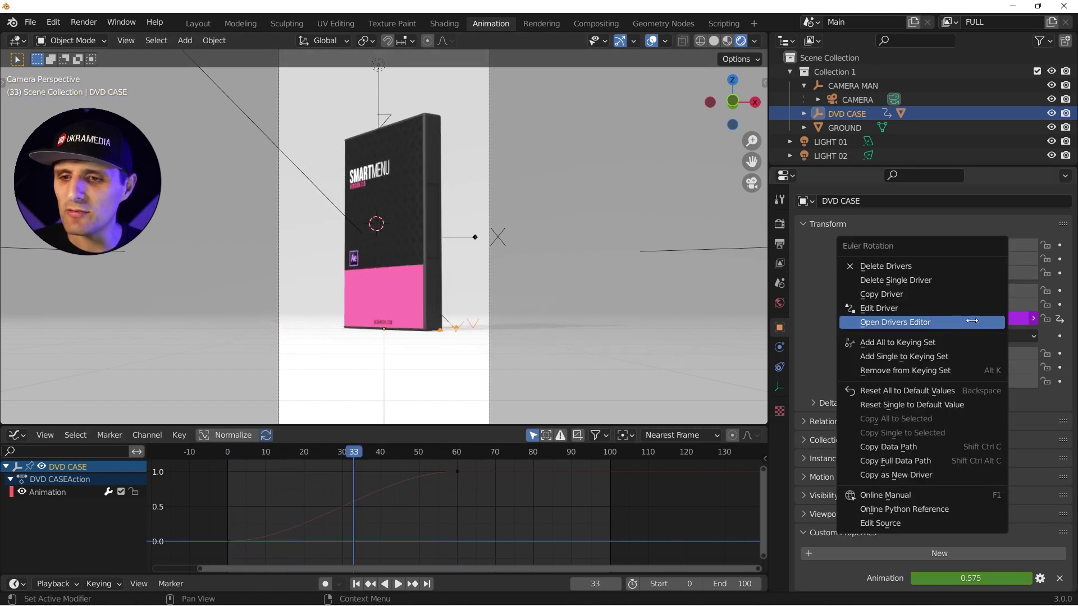
{"action": "left_click", "coordinate": [881, 295]}
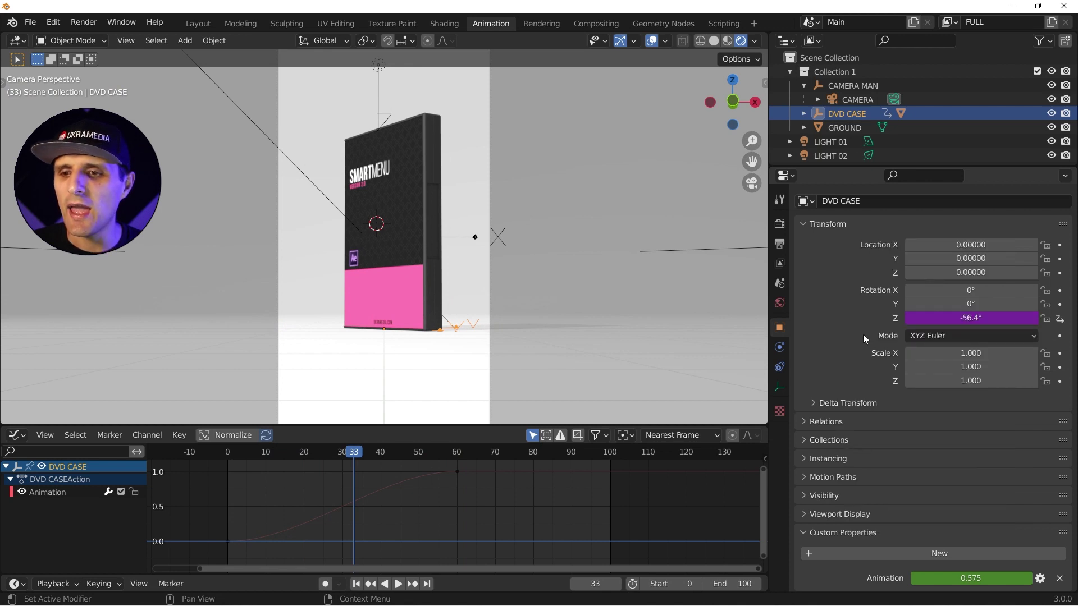
{"action": "left_click", "coordinate": [857, 101]}
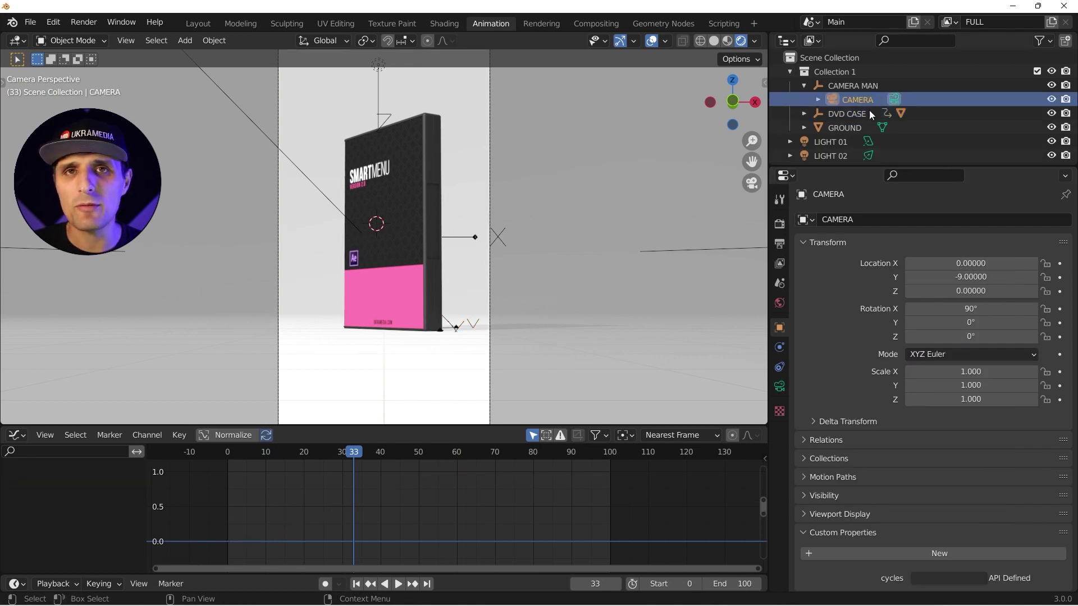
Try out the camera's Y location at the start frame and at frame 60, ending with Y at -9
{"action": "left_click_drag", "start_coordinate": [960, 278], "coordinate": [1043, 278]}
{"action": "key", "text": "shift+Left"}
{"action": "left_click_drag", "start_coordinate": [227, 452], "coordinate": [457, 452]}
{"action": "left_click_drag", "start_coordinate": [1001, 277], "coordinate": [1001, 277]}
{"action": "left_click", "coordinate": [1002, 276]}
{"action": "type", "text": "-9"}
{"action": "key", "text": "Return"}
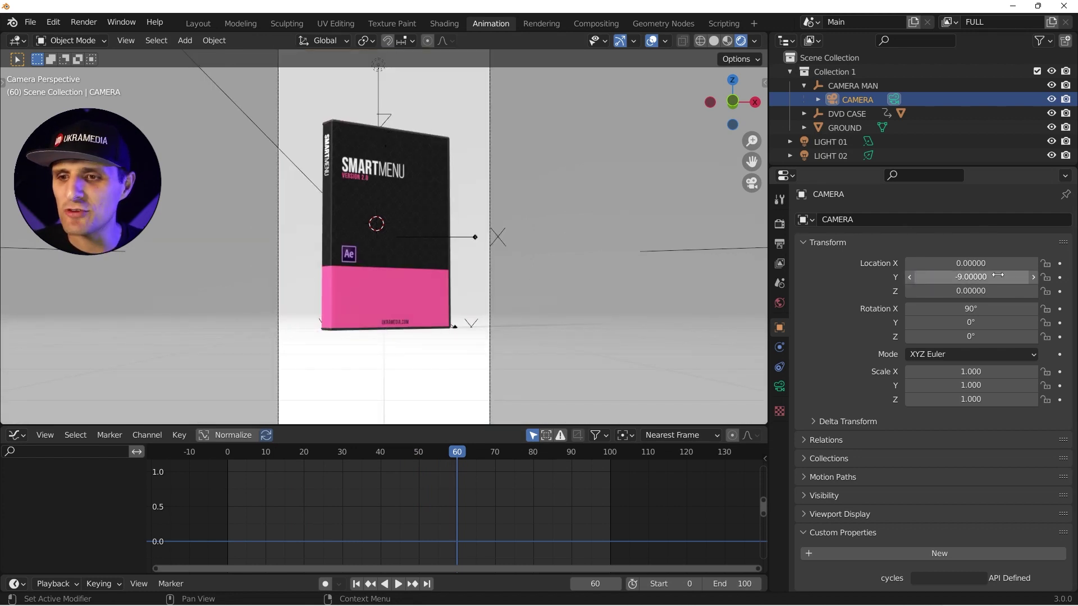
Paste the copied driver onto the camera's Y location and open it in the Drivers Editor with its driver settings widened
{"action": "right_click", "coordinate": [1000, 276]}
{"action": "left_click", "coordinate": [899, 326]}
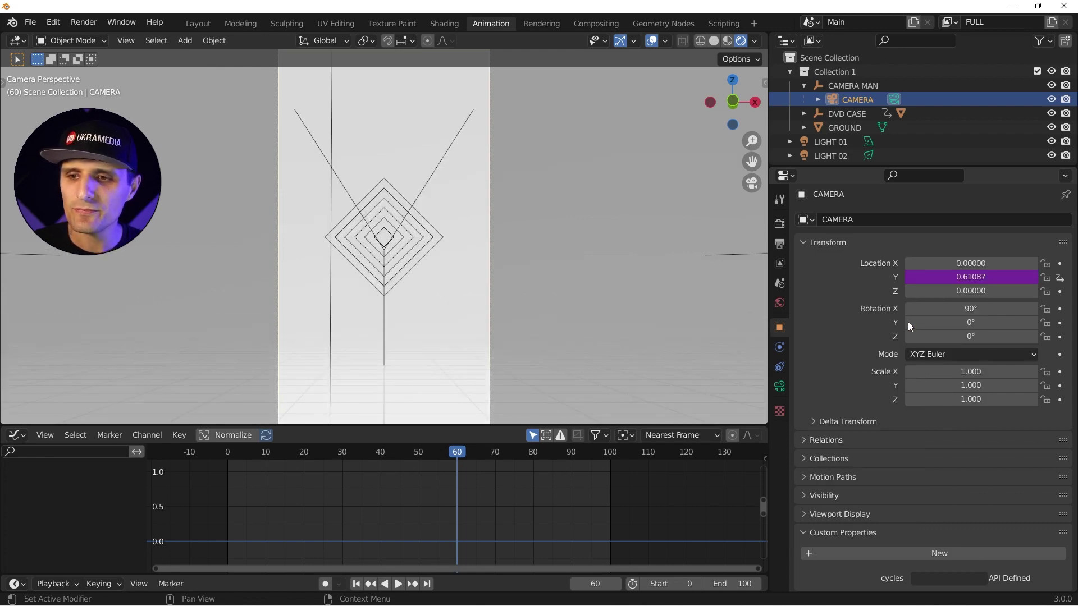
{"action": "right_click", "coordinate": [920, 276]}
{"action": "left_click", "coordinate": [918, 309]}
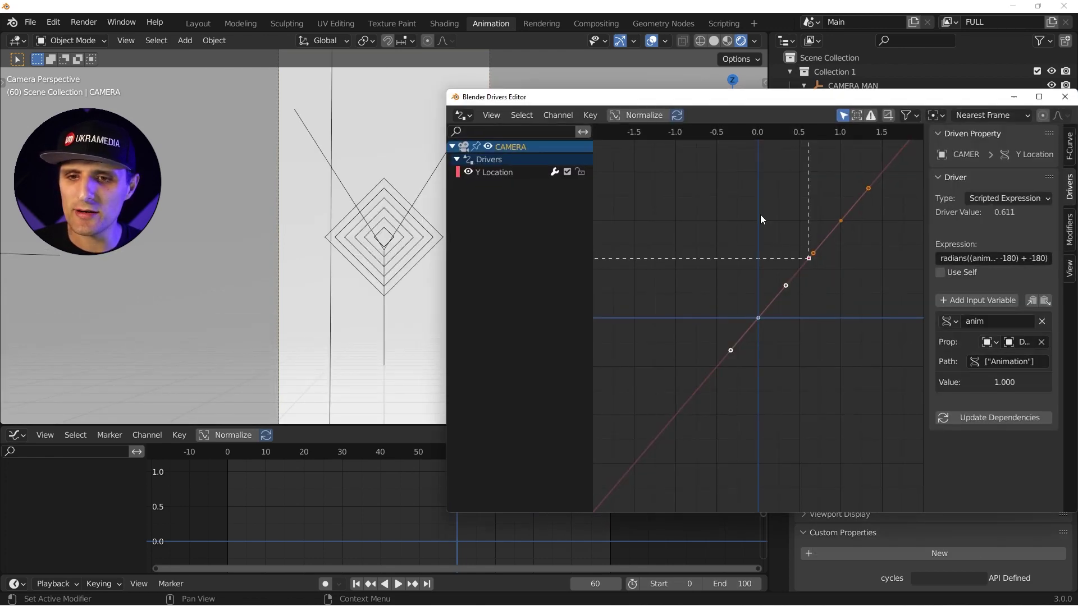
{"action": "left_click_drag", "start_coordinate": [811, 104], "coordinate": [510, 76]}
{"action": "left_click_drag", "start_coordinate": [623, 173], "coordinate": [448, 175]}
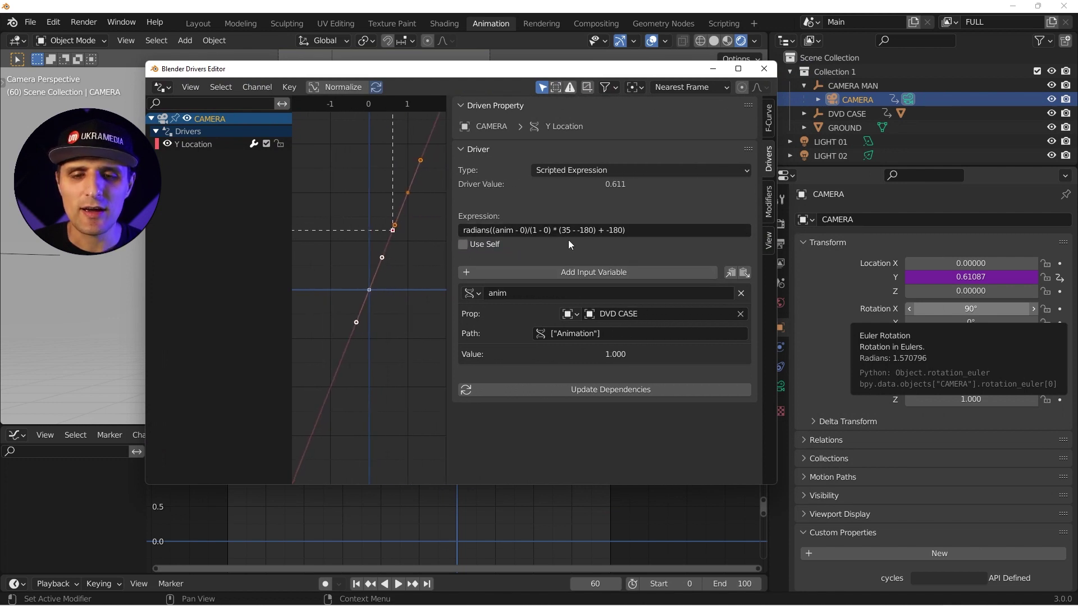
Remove the radians( ) wrapper from the camera's Y location driver expression
{"action": "left_click", "coordinate": [547, 228]}
{"action": "left_click_drag", "start_coordinate": [487, 230], "coordinate": [413, 228]}
{"action": "key", "text": "BackSpace"}
{"action": "key", "text": "Delete"}
{"action": "left_click", "coordinate": [621, 229]}
{"action": "key", "text": "BackSpace"}
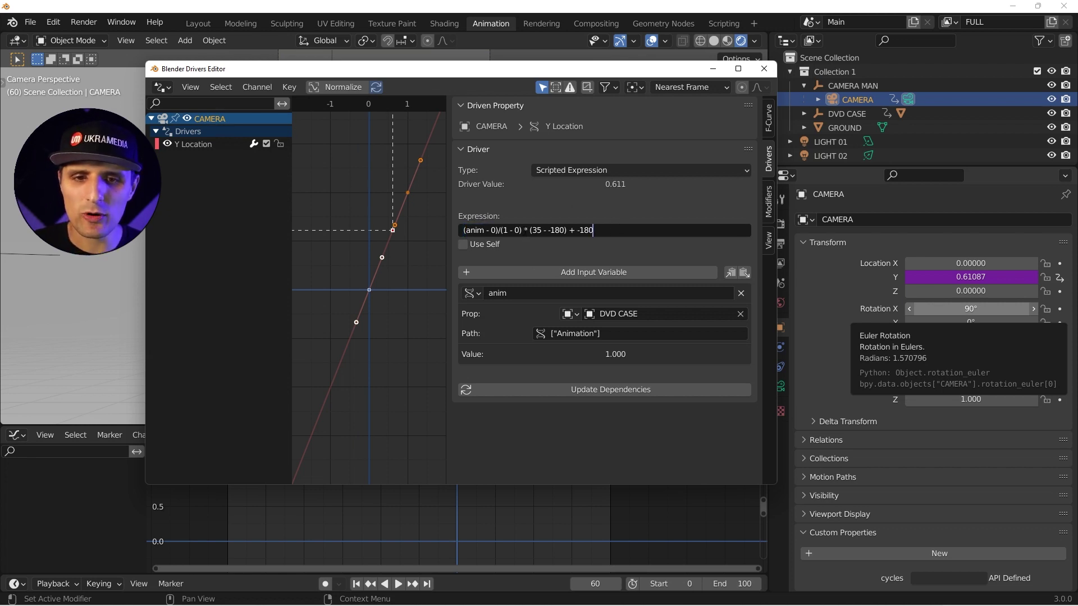
{"action": "left_click_drag", "start_coordinate": [524, 230], "coordinate": [447, 228]}
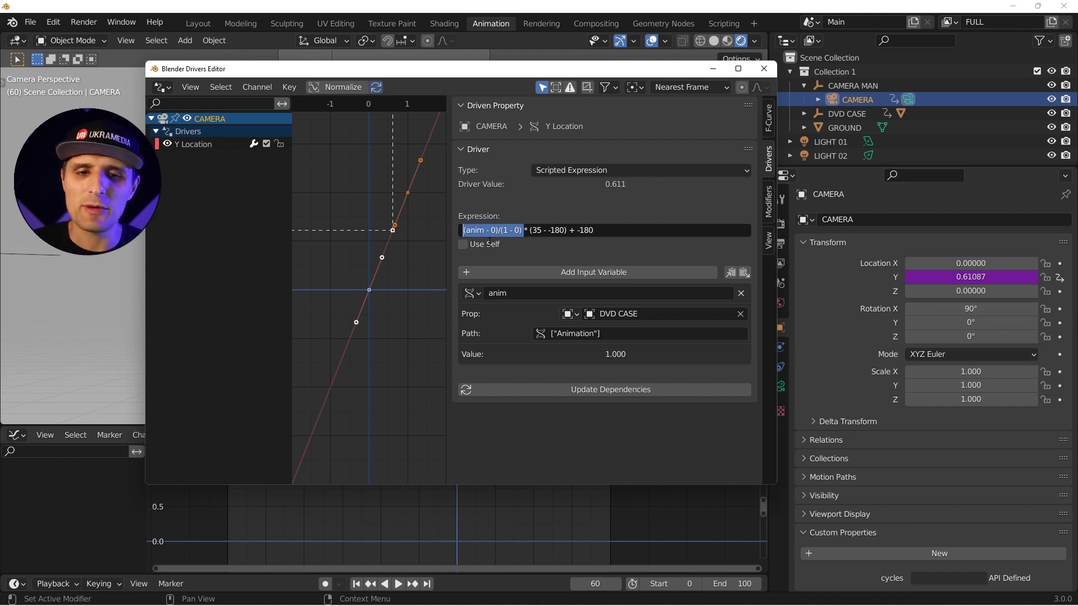
{"action": "left_click", "coordinate": [544, 230]}
{"action": "double_click", "coordinate": [537, 230]}
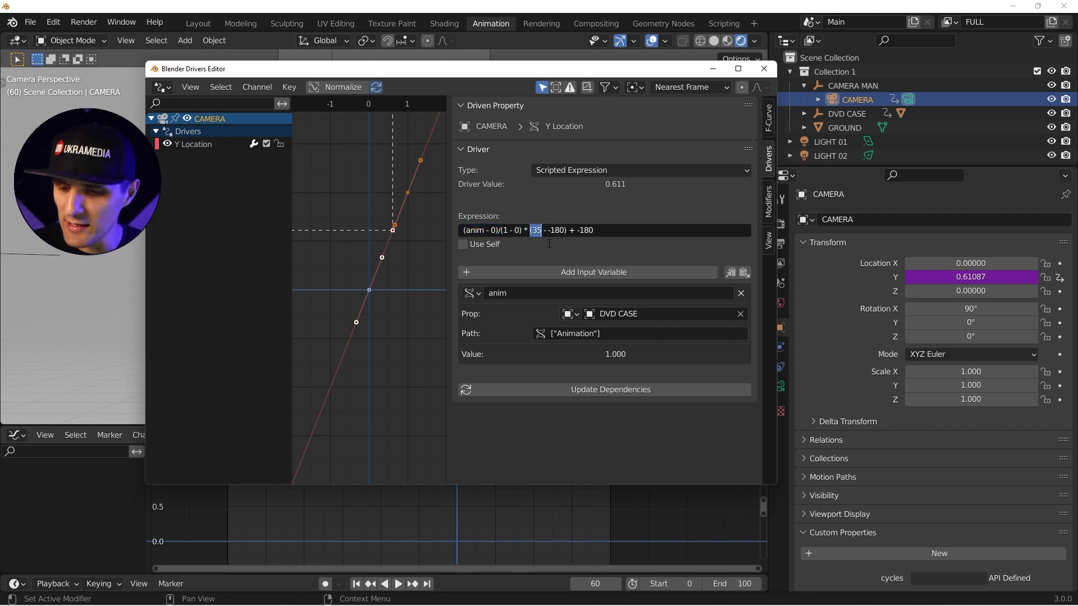
{"action": "key", "text": "BackSpace"}
{"action": "type", "text": "-9"}
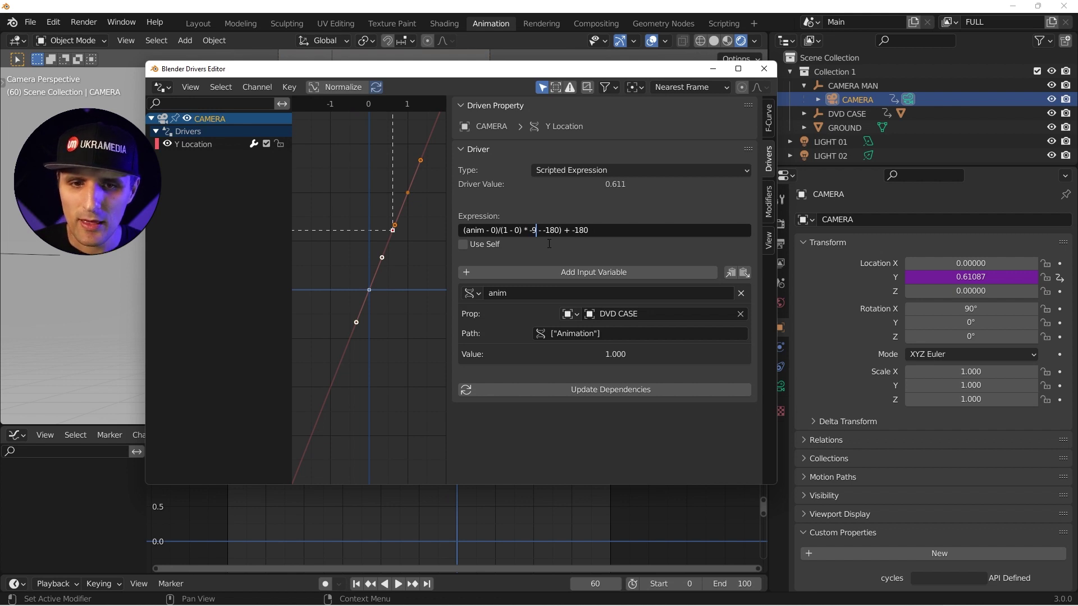
{"action": "key", "text": "BackSpace"}
{"action": "key", "text": "BackSpace"}
{"action": "type", "text": "(35"}
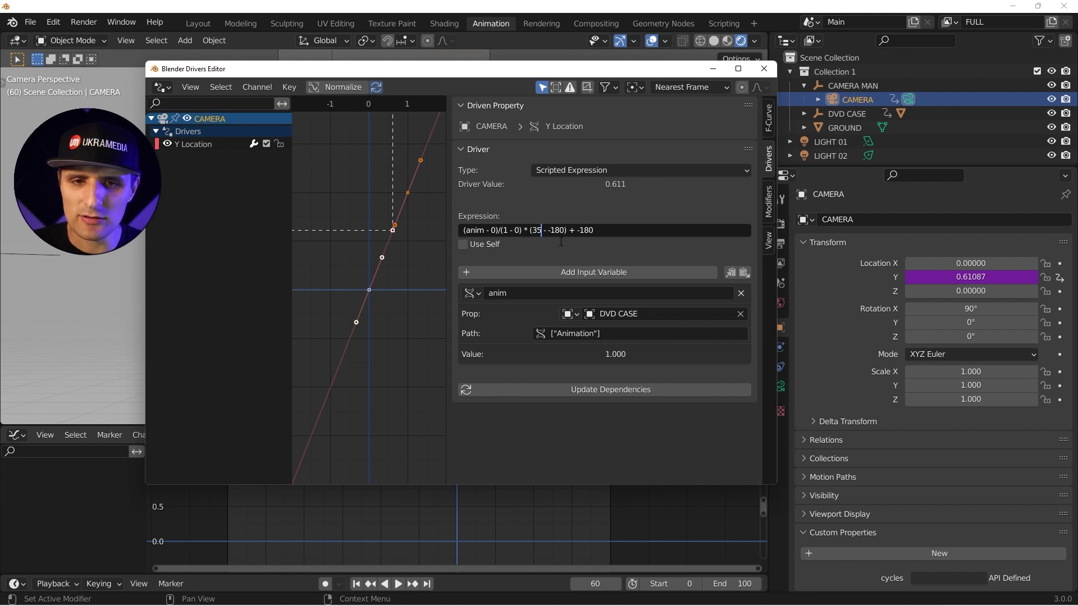
Replace the end maximum of 35 with -9 in the camera's Y location driver expression
{"action": "key", "text": "shift+Left"}
{"action": "key", "text": "shift+Left"}
{"action": "key", "text": "shift+Left"}
{"action": "type", "text": "(-9"}
Replace both -180 values with -4.3 in the camera's driver expression, apply it, and close the Drivers Editor
{"action": "key", "text": "Right"}
{"action": "key", "text": "Right"}
{"action": "key", "text": "Right"}
{"action": "key", "text": "Right"}
{"action": "key", "text": "Right"}
{"action": "key", "text": "Right"}
{"action": "key", "text": "Right"}
{"action": "key", "text": "shift+Left"}
{"action": "key", "text": "shift+Left"}
{"action": "key", "text": "shift+Left"}
{"action": "key", "text": "shift+Left"}
{"action": "type", "text": "-4.3"}
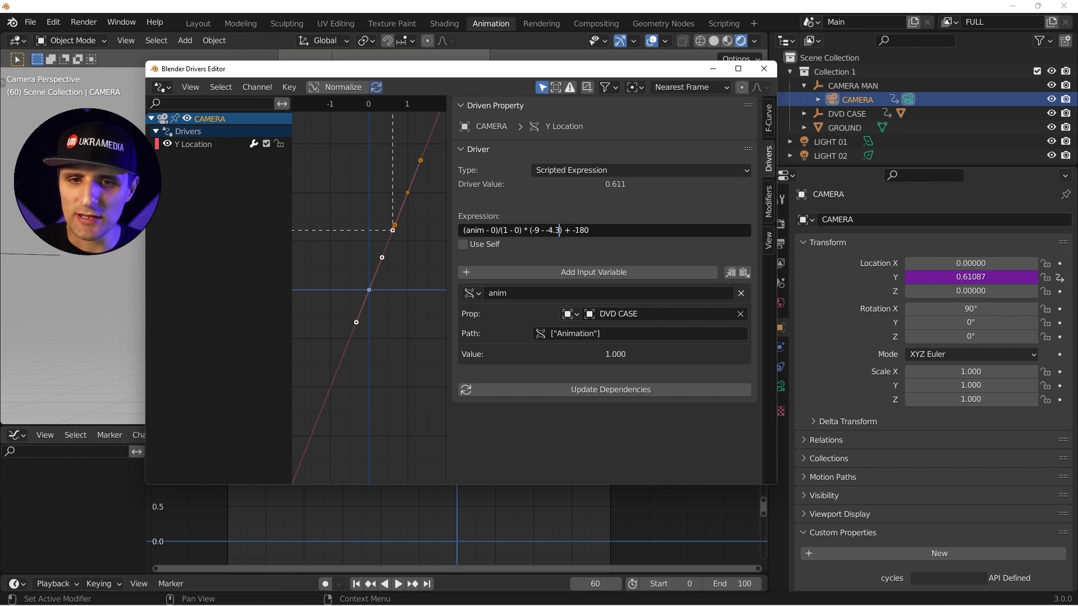
{"action": "left_click_drag", "start_coordinate": [575, 230], "coordinate": [597, 229]}
{"action": "type", "text": "-4.3"}
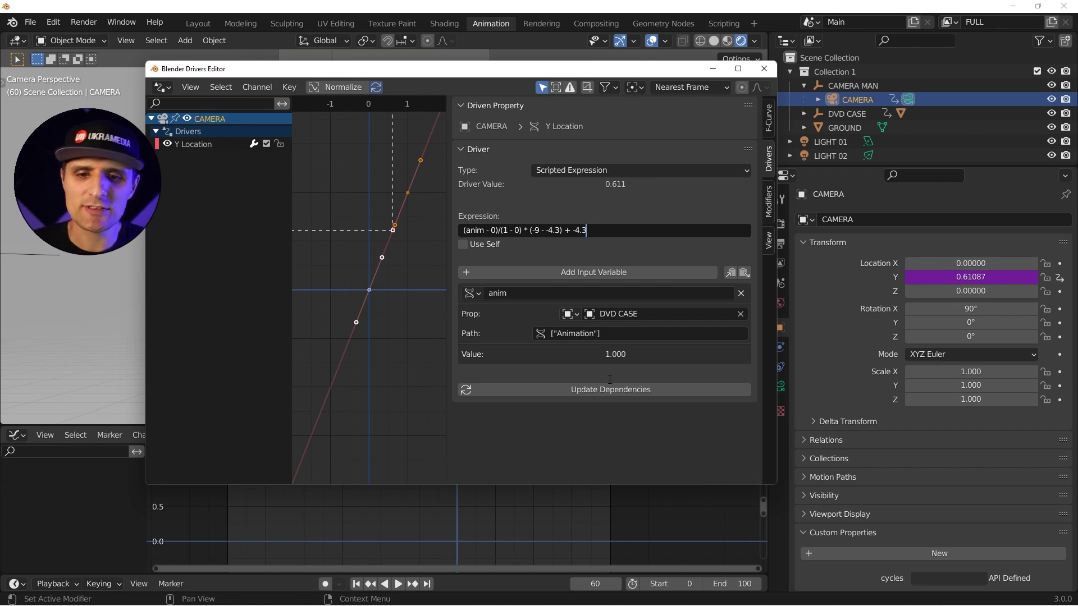
{"action": "key", "text": "Return"}
{"action": "left_click", "coordinate": [764, 68]}
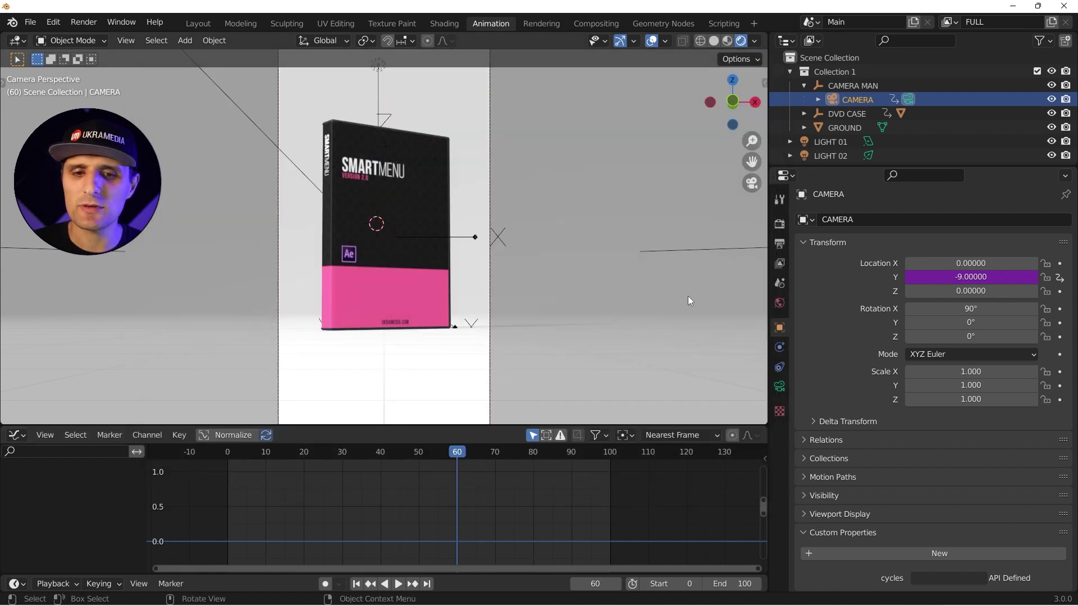
Play the animation from frame 0 to frame 69 to check the driven camera move with the case rotation
{"action": "left_click_drag", "start_coordinate": [453, 456], "coordinate": [228, 452]}
{"action": "key", "text": "space"}
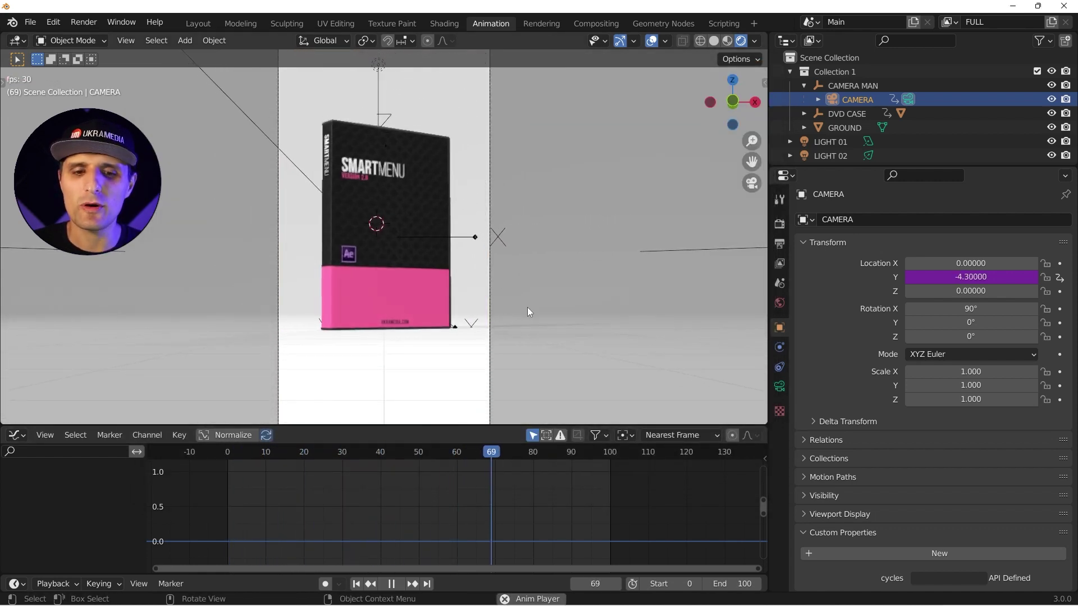
{"action": "key", "text": "space"}
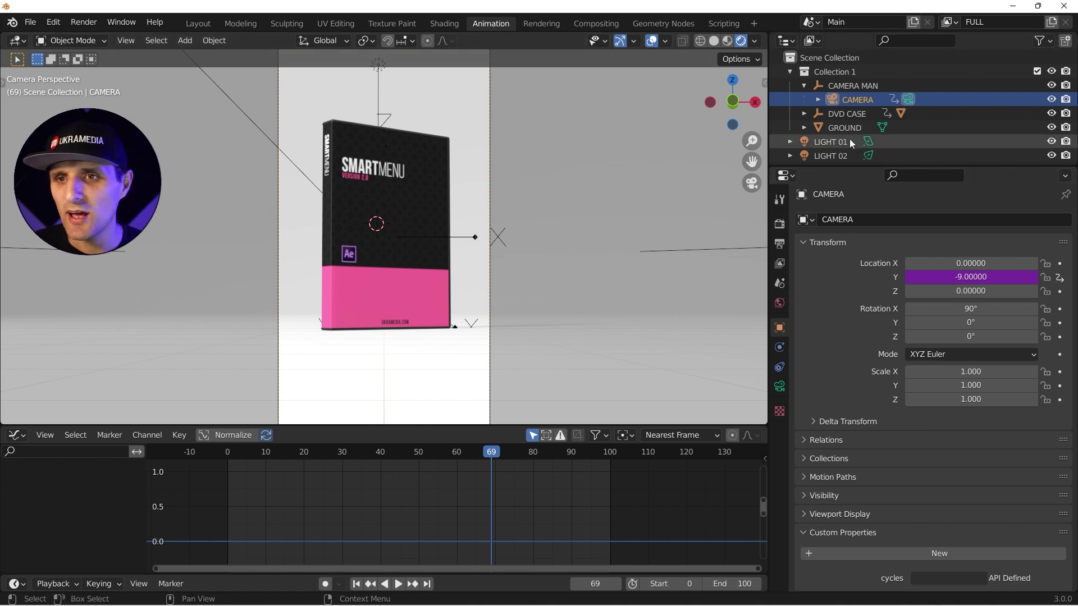
Select both Animation keyframes of the DVD CASE in the Graph Editor and make the editor taller
{"action": "left_click", "coordinate": [853, 115]}
{"action": "scroll", "coordinate": [924, 519], "scroll_direction": "down", "scroll_amount": 1}
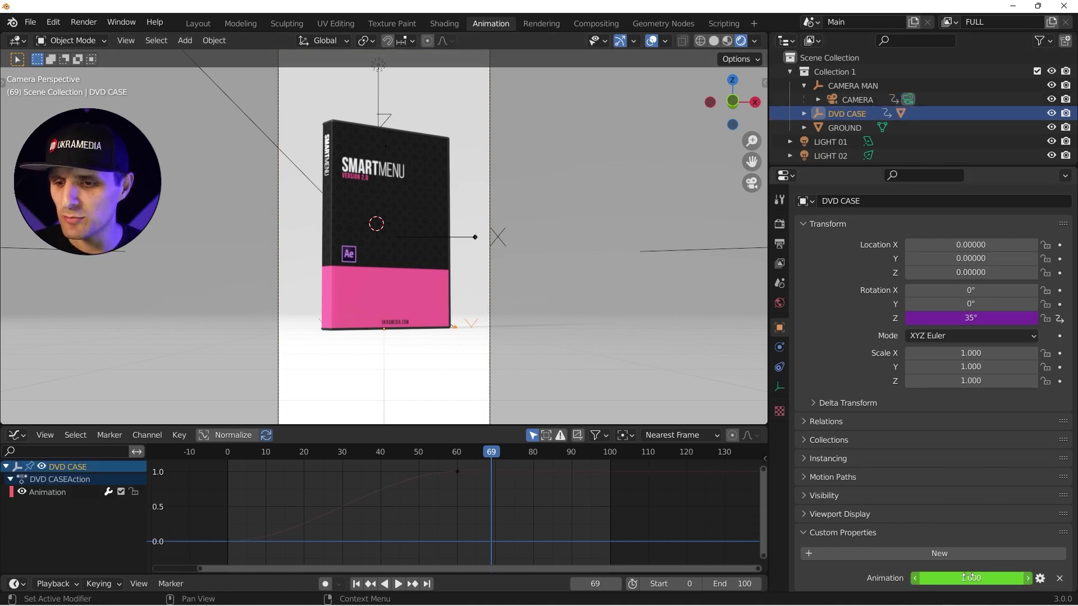
{"action": "left_click_drag", "start_coordinate": [474, 465], "coordinate": [221, 553]}
{"action": "left_click_drag", "start_coordinate": [439, 423], "coordinate": [437, 367]}
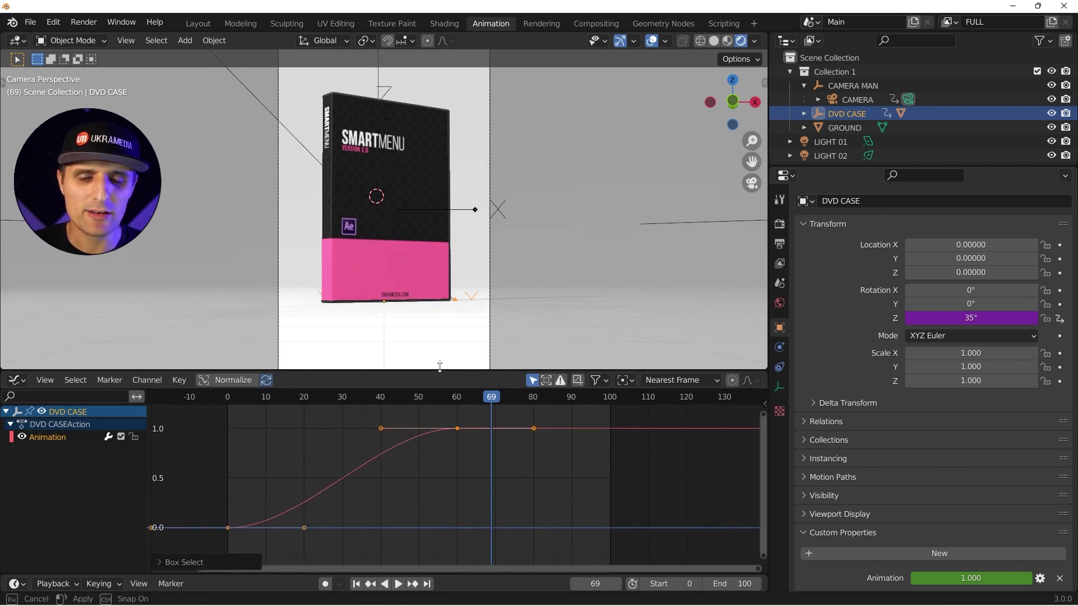
Insert a keyframe on all channels of the DVD CASE's Animation curve at frame 20
{"action": "left_click", "coordinate": [326, 397]}
{"action": "left_click_drag", "start_coordinate": [326, 397], "coordinate": [303, 397]}
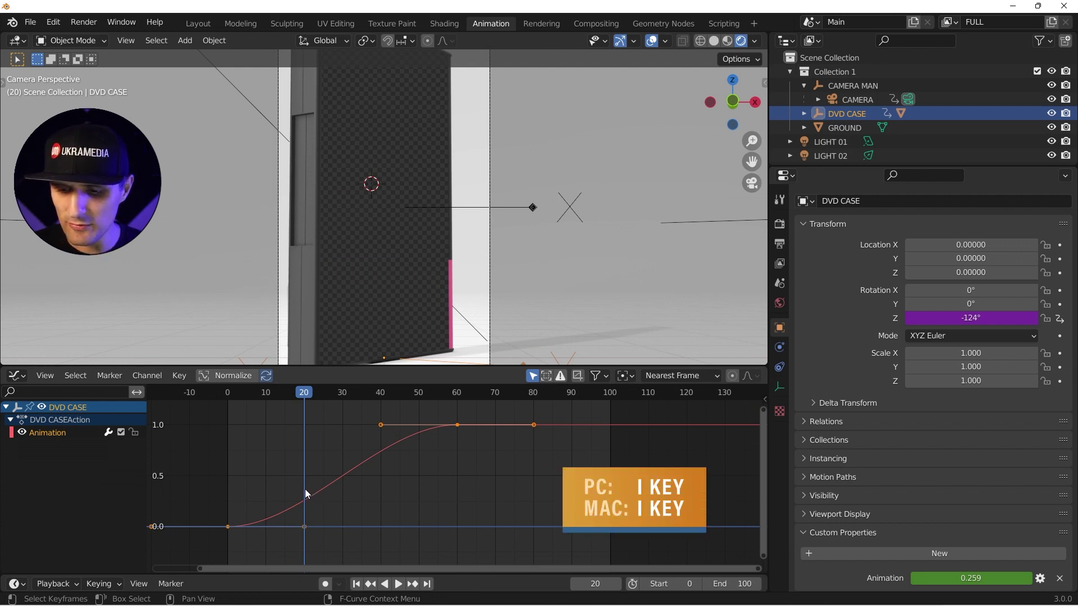
{"action": "key", "text": "i"}
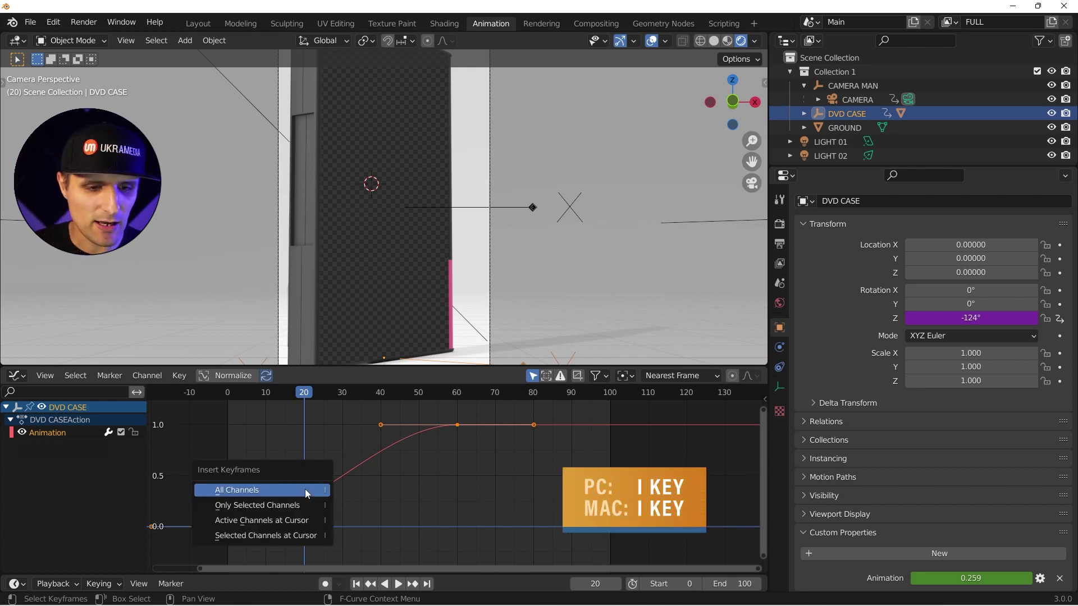
{"action": "left_click", "coordinate": [305, 490]}
Raise the frame 20 keyframe vertically to about 0.574 and shorten its outgoing handle to about frame 28 so the curve steepens
{"action": "left_click", "coordinate": [305, 495]}
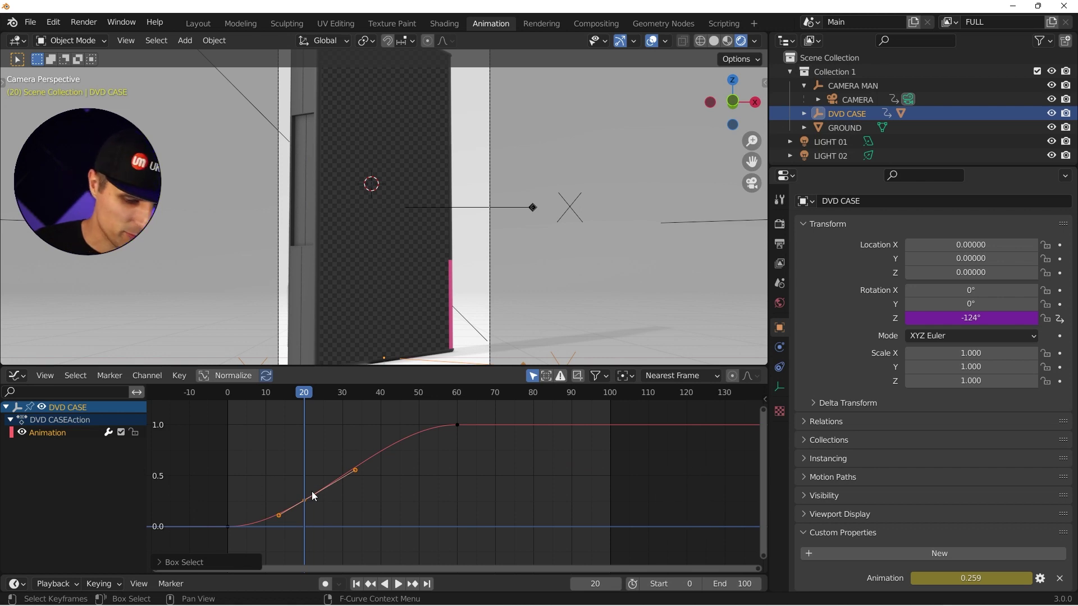
{"action": "key", "text": "g"}
{"action": "key", "text": "y"}
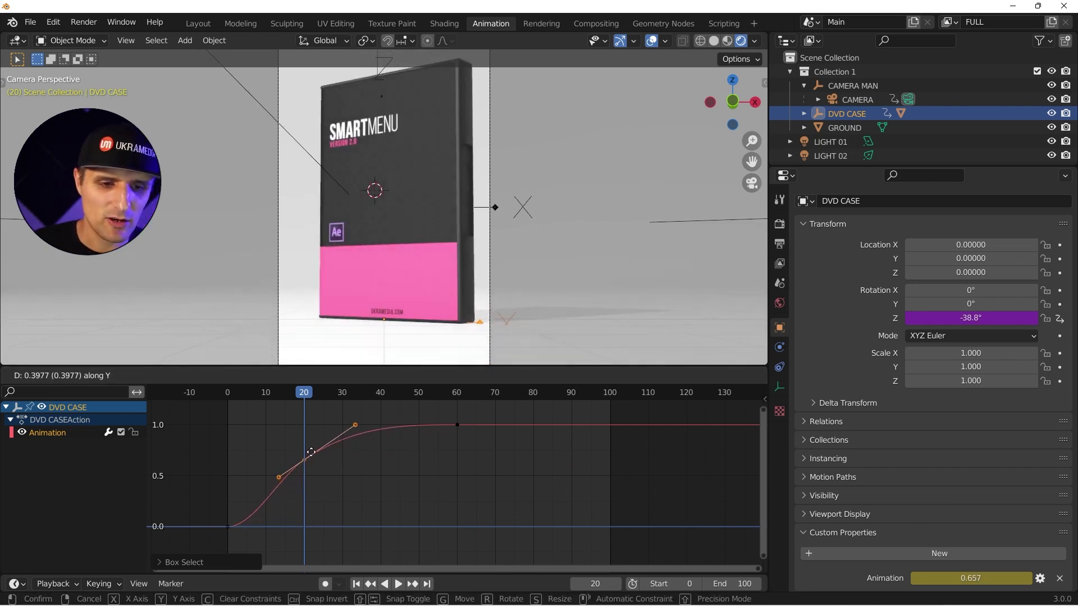
{"action": "left_click", "coordinate": [310, 462]}
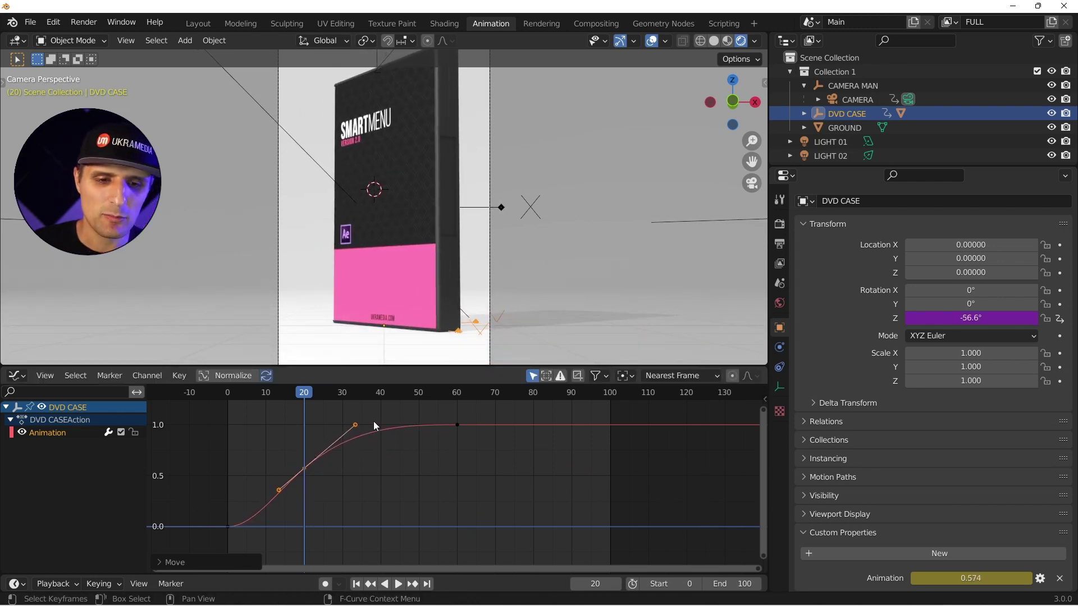
{"action": "left_click_drag", "start_coordinate": [354, 426], "coordinate": [336, 426]}
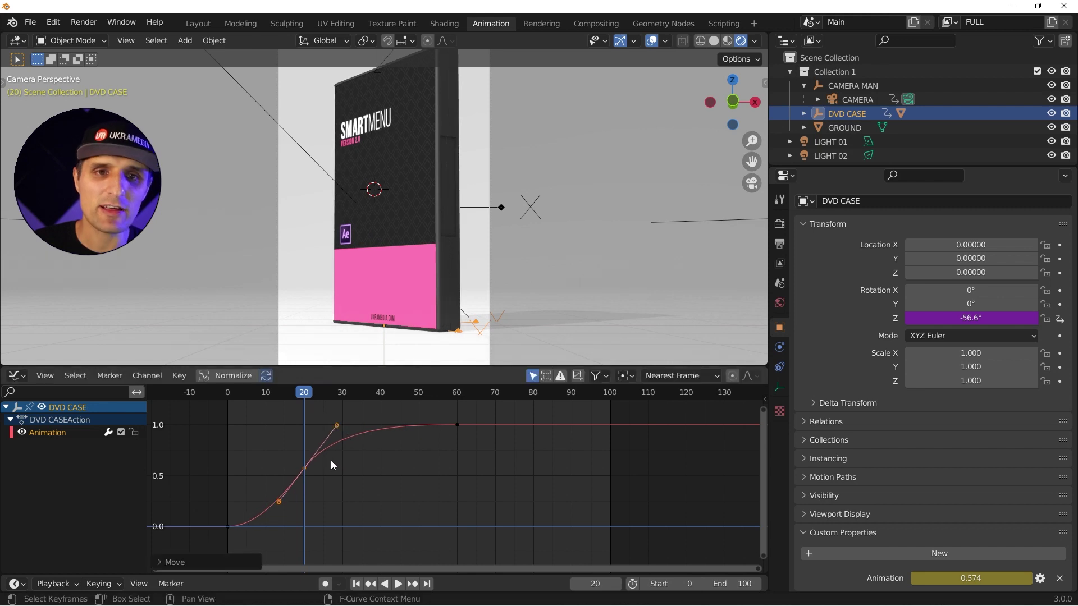
Scale the incoming handle of the frame 60 keyframe out to about frame 35 for a longer ease
{"action": "left_click", "coordinate": [457, 426]}
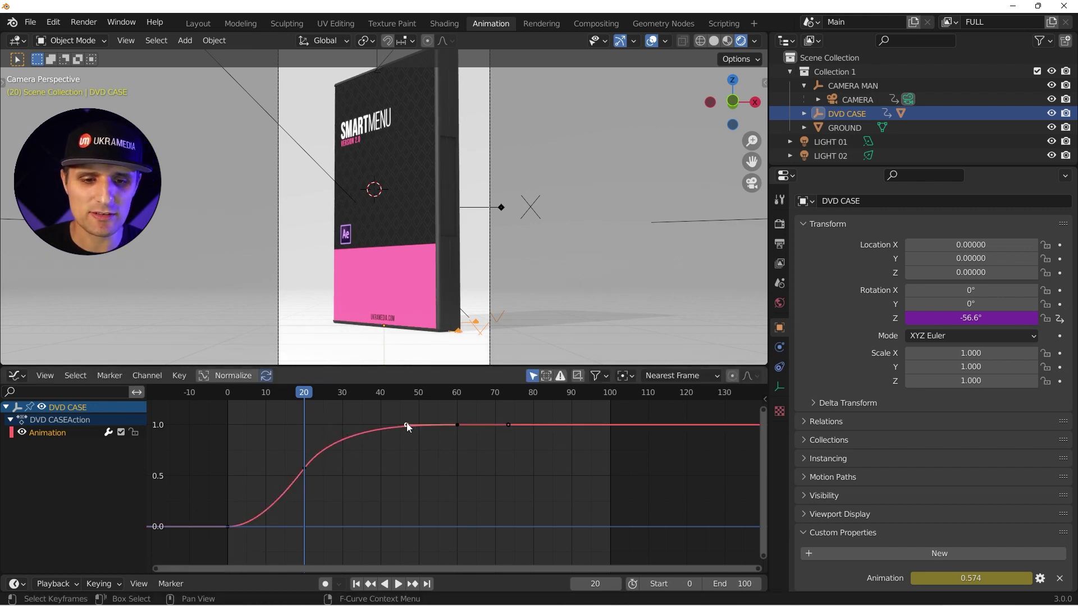
{"action": "key", "text": "s"}
{"action": "left_click", "coordinate": [416, 447]}
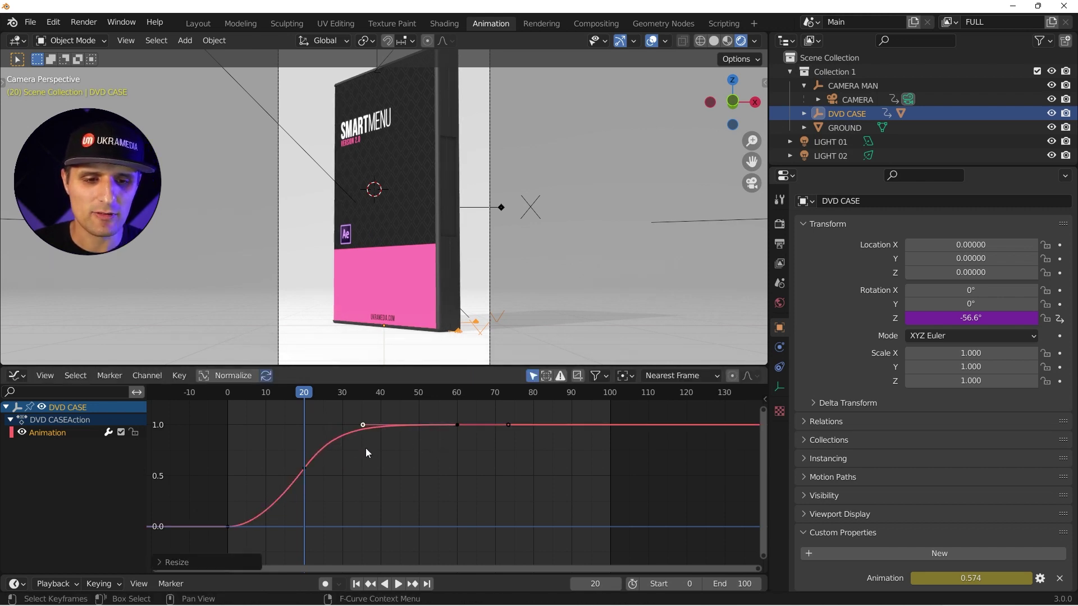
Play the animation from frame 0 to check the reshaped easing, and stop playback
{"action": "left_click", "coordinate": [224, 394]}
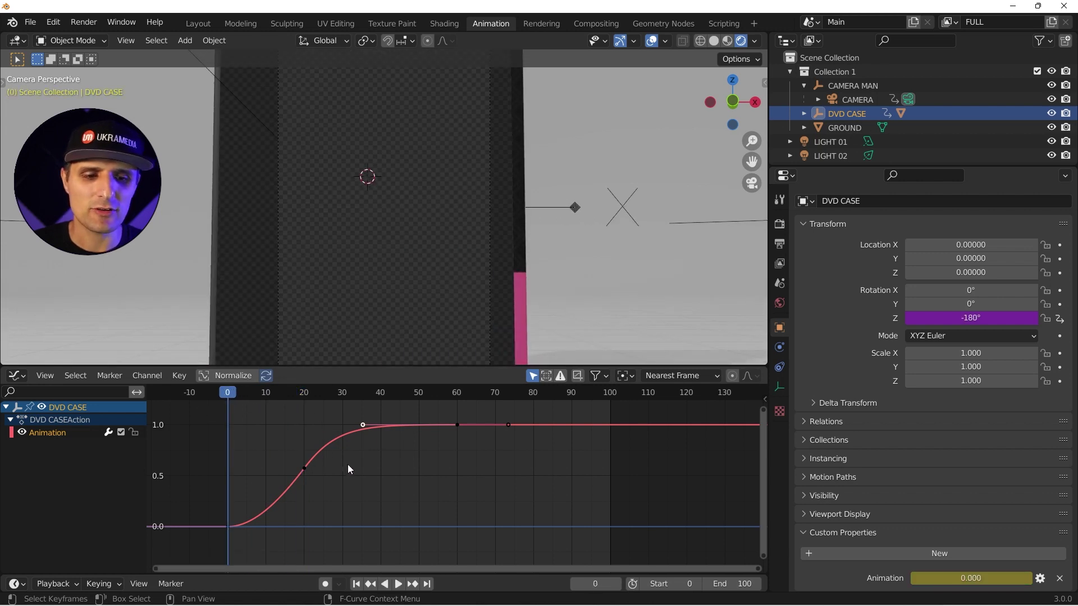
{"action": "key", "text": "space"}
{"action": "key", "text": "space"}
Steepen the frame 20 keyframe's handles further, with the outgoing end at about frame 27, and replay the animation from frame 0
{"action": "left_click_drag", "start_coordinate": [345, 487], "coordinate": [330, 427]}
{"action": "left_click", "coordinate": [225, 393]}
{"action": "key", "text": "space"}
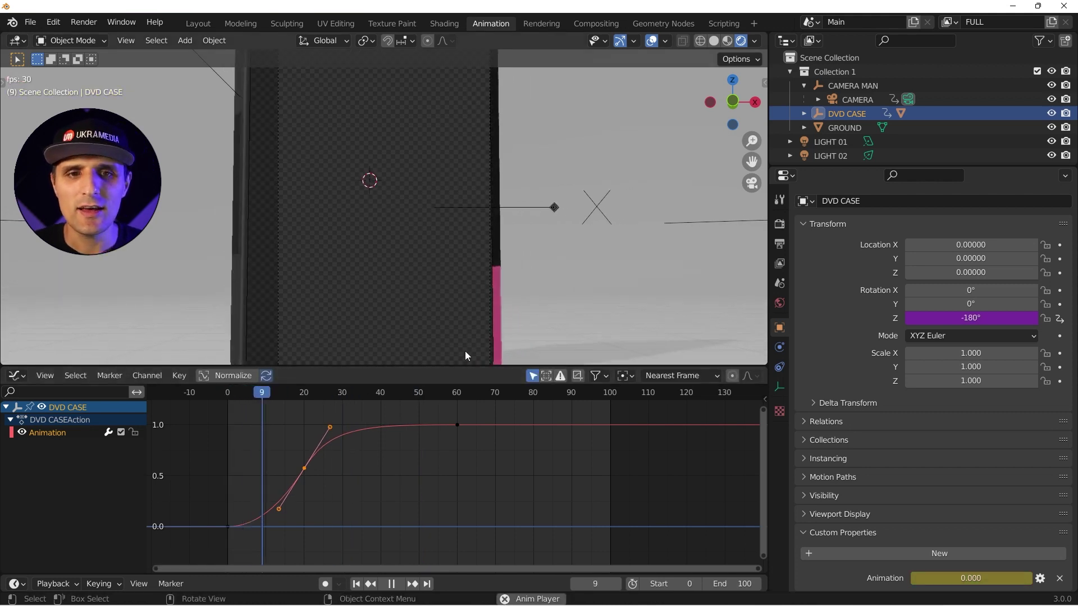